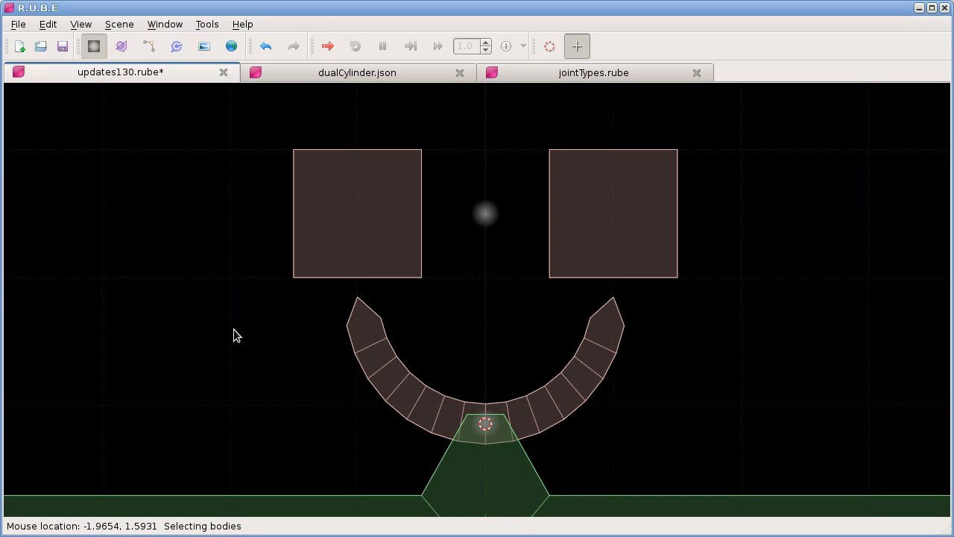
# Step: Show the script editor for updates130.rube and adjust the split between the code and the results area
pyautogui.press('F8')
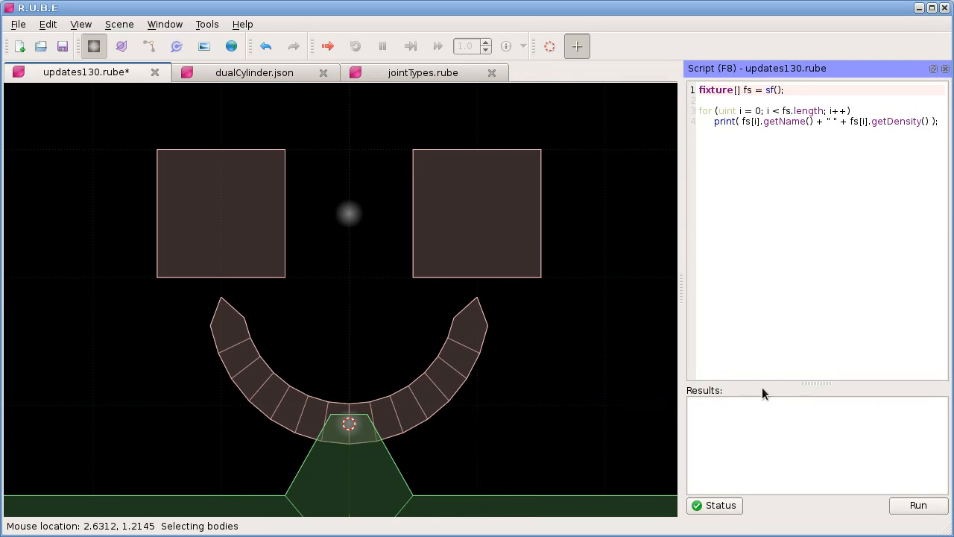
pyautogui.moveTo(808, 382); pyautogui.dragTo(820, 212)
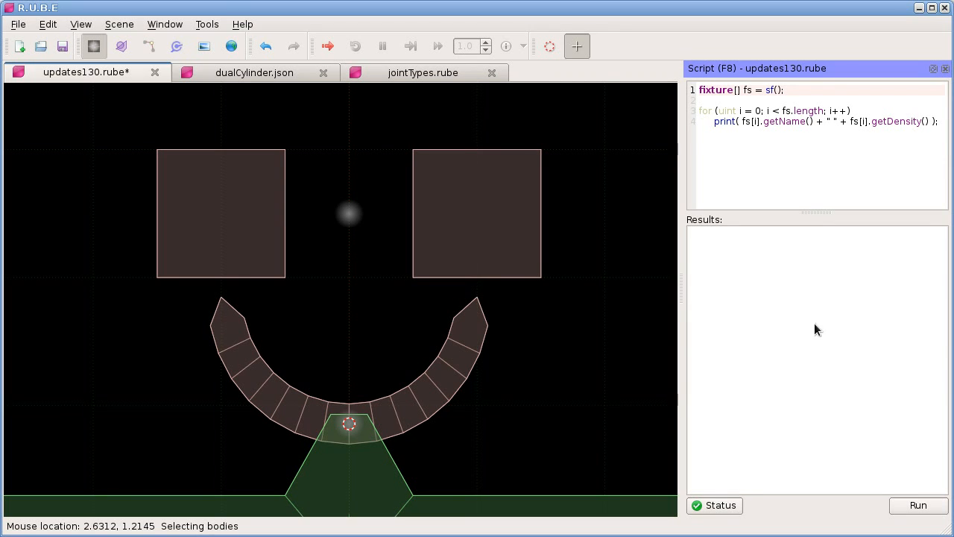
pyautogui.moveTo(811, 212); pyautogui.dragTo(815, 410)
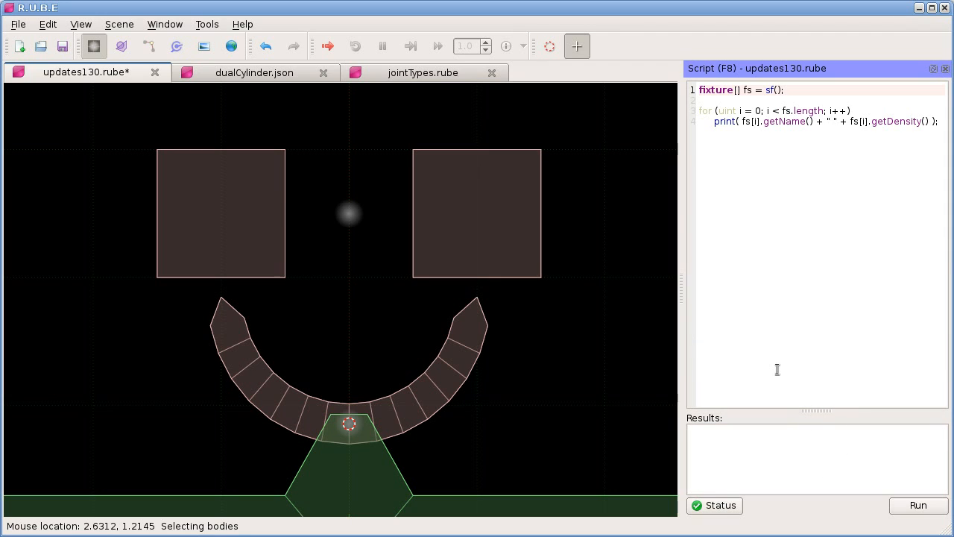
# Step: Show the properties of the body with the two squares and check its mass
pyautogui.press('F7')
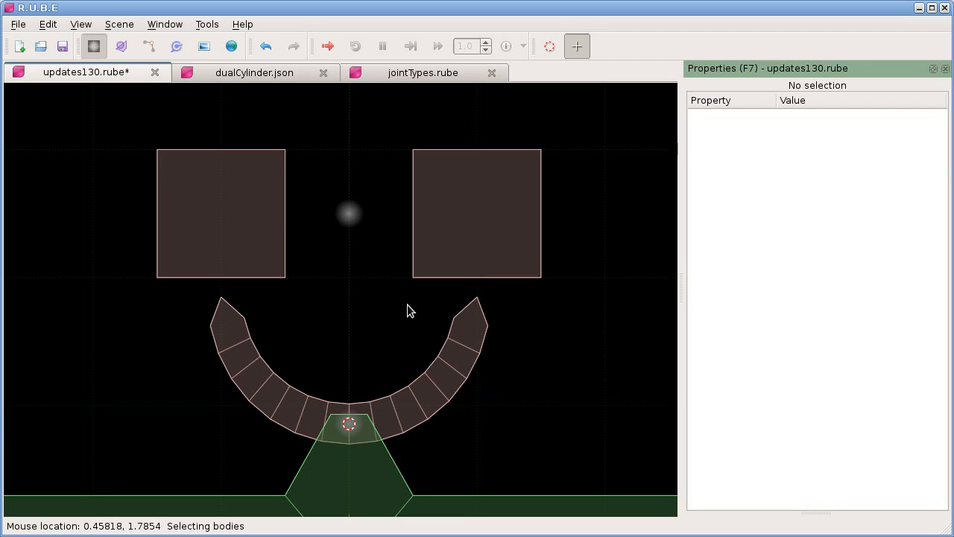
pyautogui.click(348, 214)
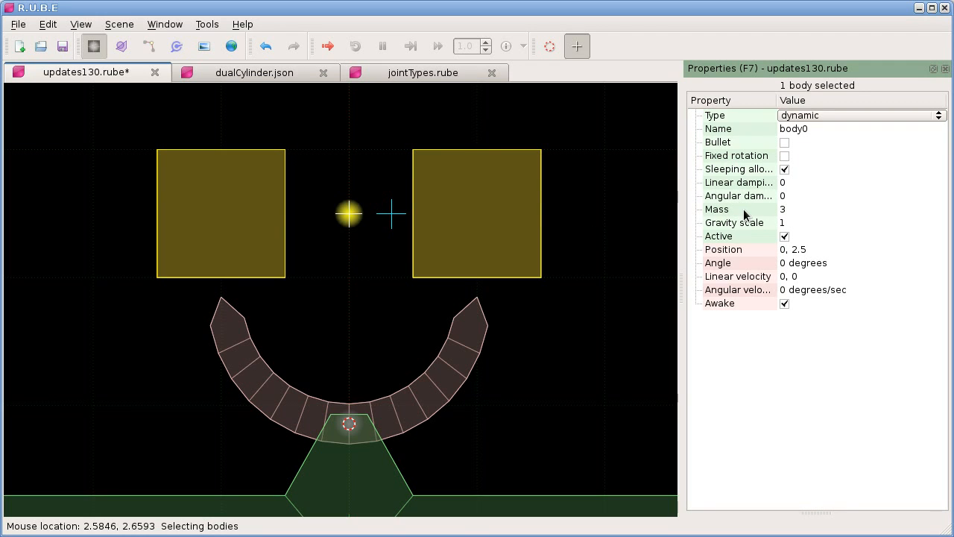
pyautogui.moveTo(744, 209)
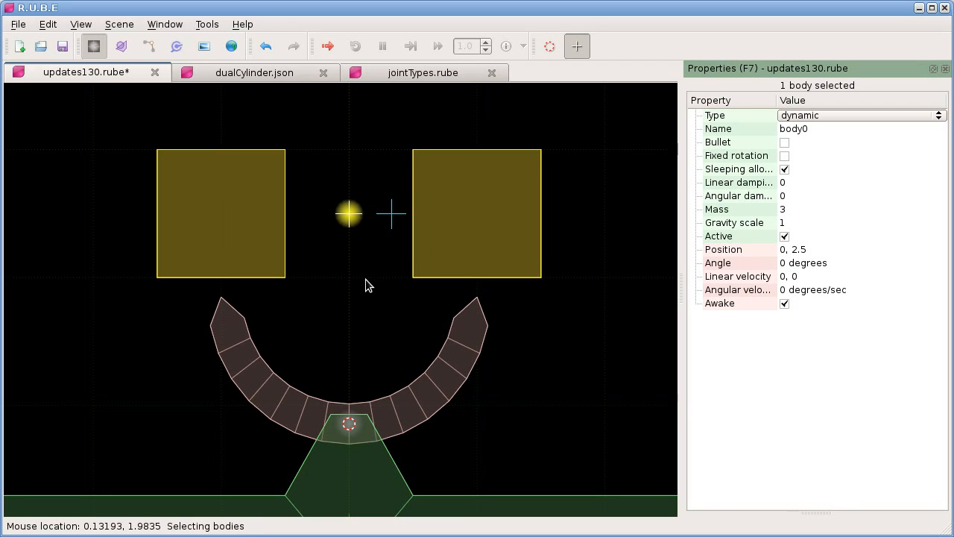
# Step: Show the script editor alongside the properties and run the script that prints each fixture's name and density
pyautogui.press('F8')
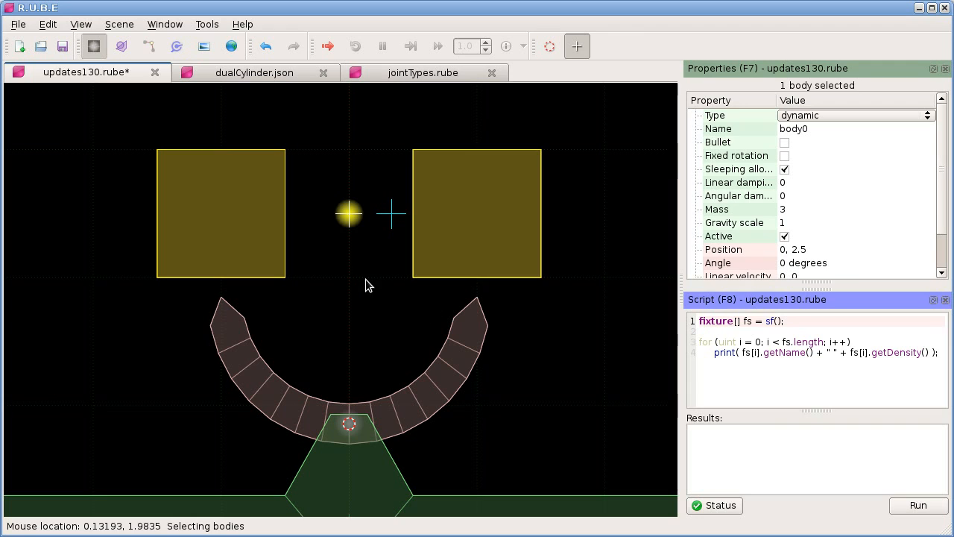
pyautogui.moveTo(720, 343); pyautogui.dragTo(761, 355)
pyautogui.click(762, 355)
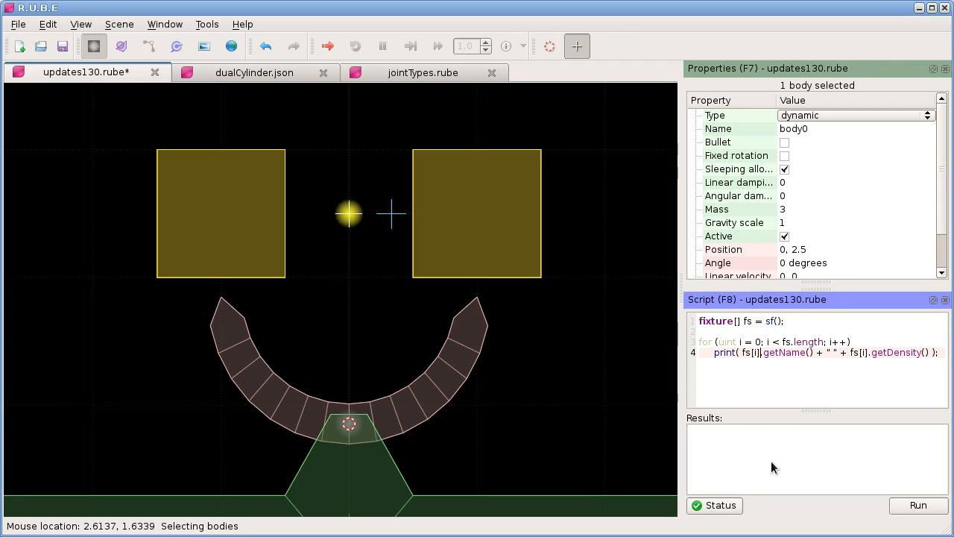
pyautogui.hotkey('ctrl', 'Return')
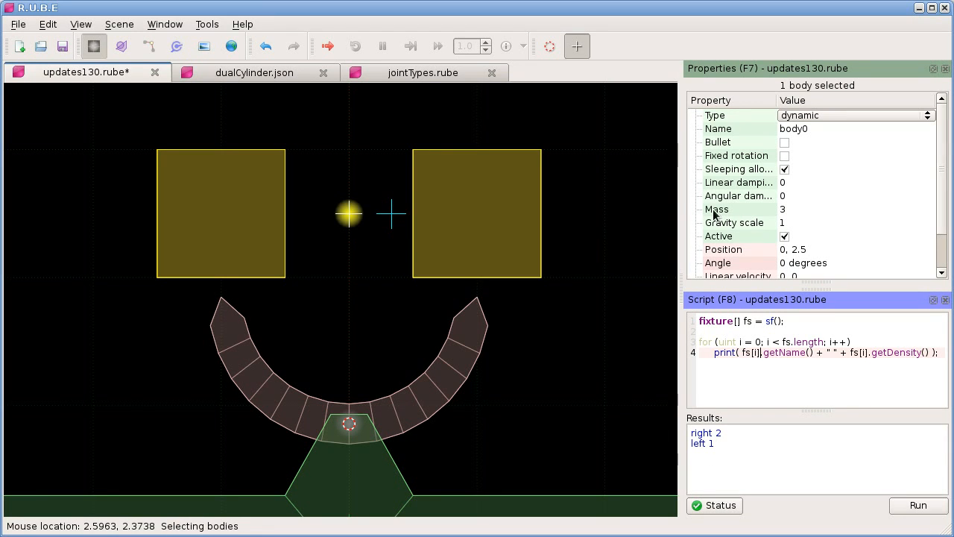
# Step: Set the two-square body's mass to 11.5, opting out of the body mass reminder, and rerun the fixture density script
pyautogui.click(792, 211)
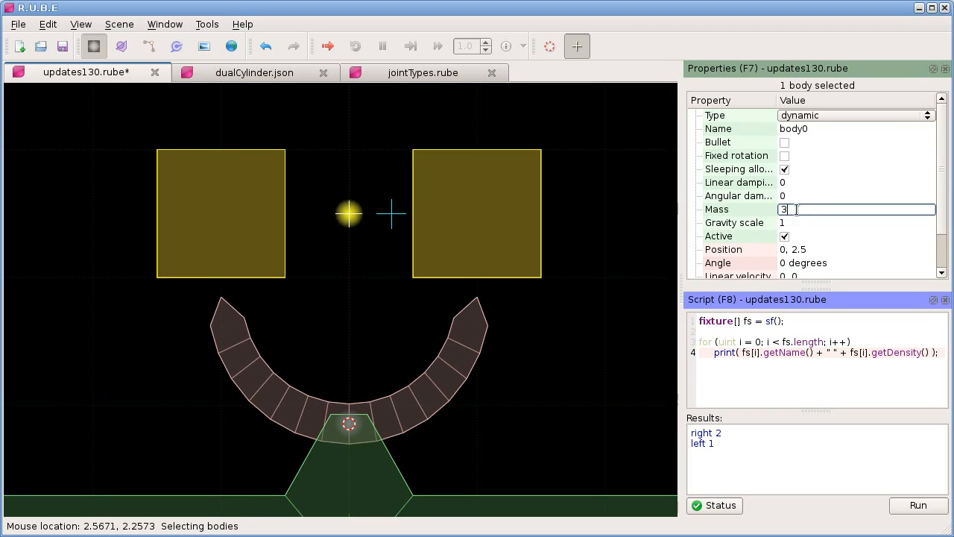
pyautogui.write('11.5')
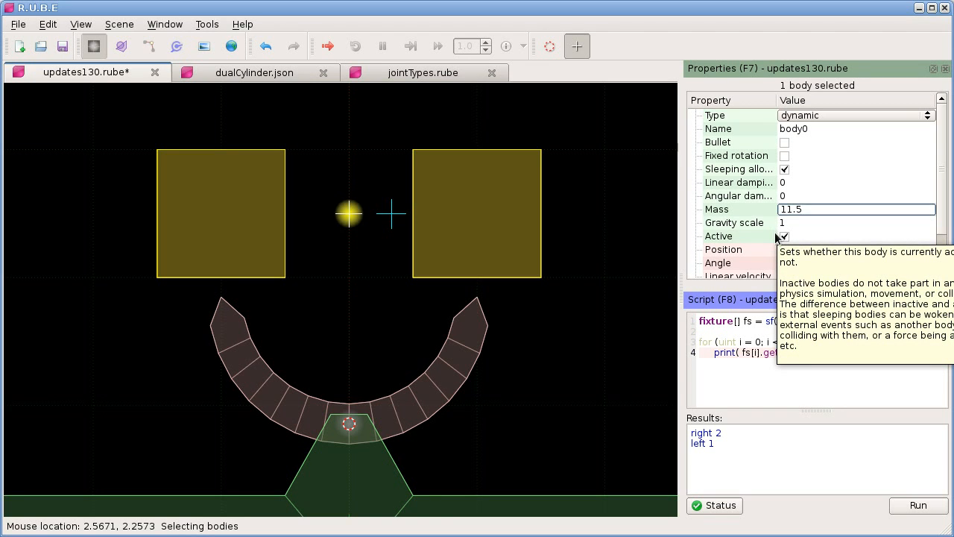
pyautogui.press('Return')
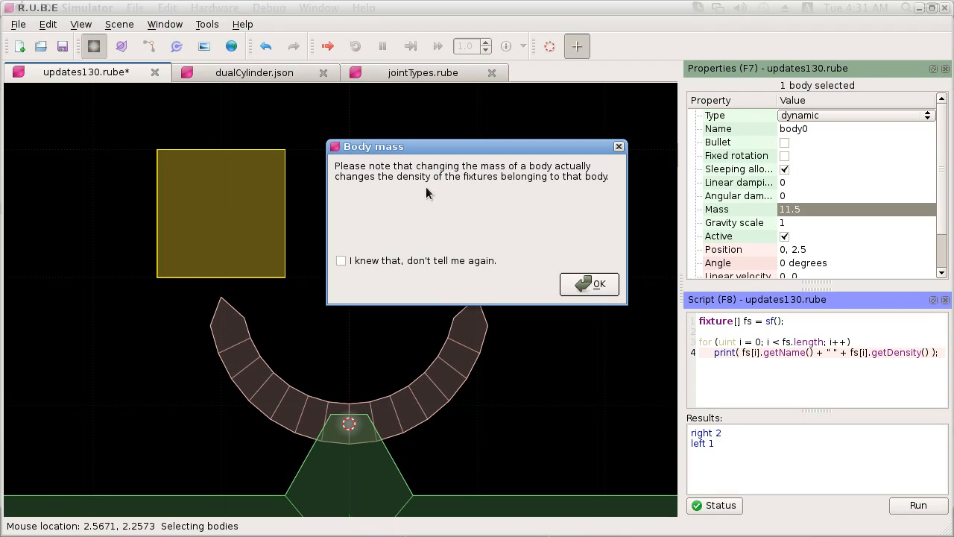
pyautogui.click(363, 261)
pyautogui.click(575, 287)
pyautogui.hotkey('ctrl', 'Return')
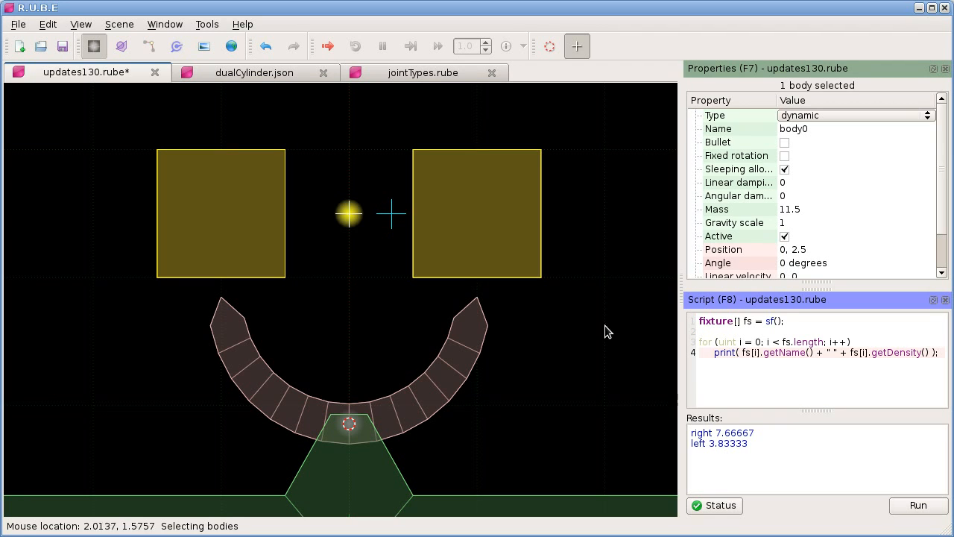
# Step: Open a simulation of the updates130.rube scene, maximize its window and start playback
pyautogui.hotkey('ctrl', 'space')
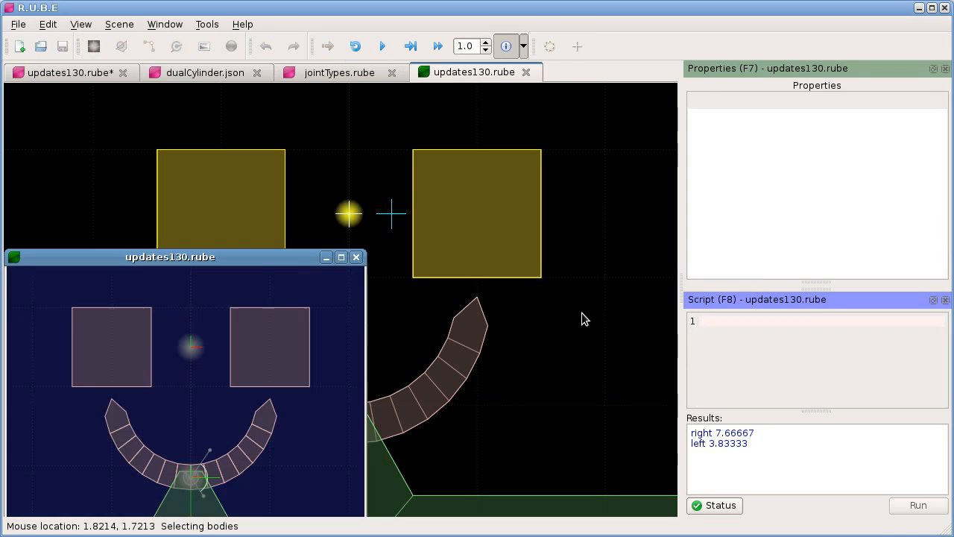
pyautogui.click(337, 257)
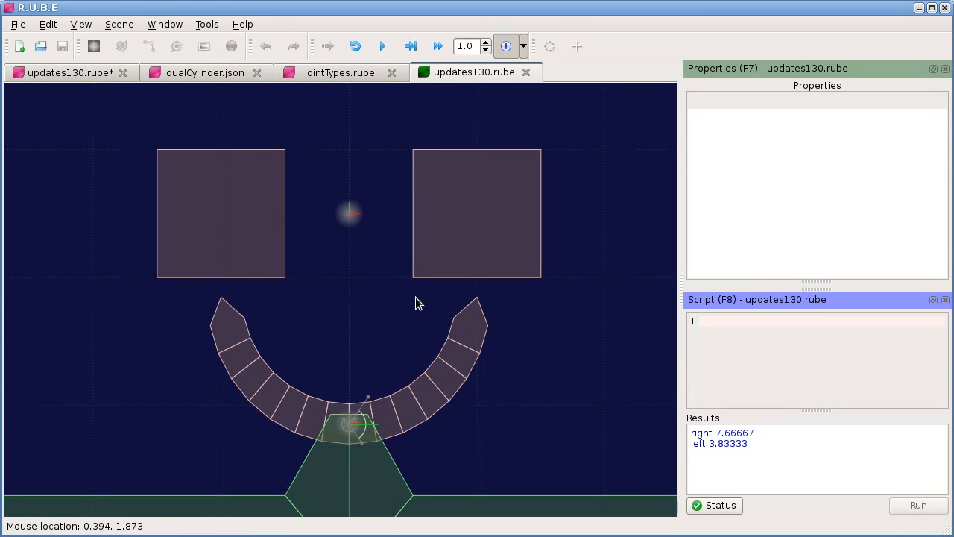
pyautogui.press('p')
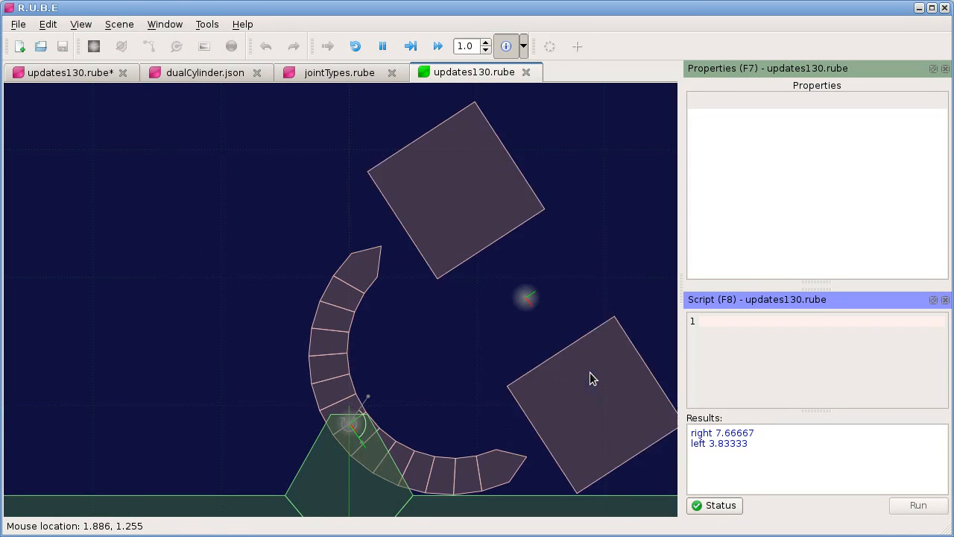
# Step: Pull the simulated two-square body around the pivoting arc, restart the simulation and close it
pyautogui.moveTo(590, 372); pyautogui.dragTo(504, 316)
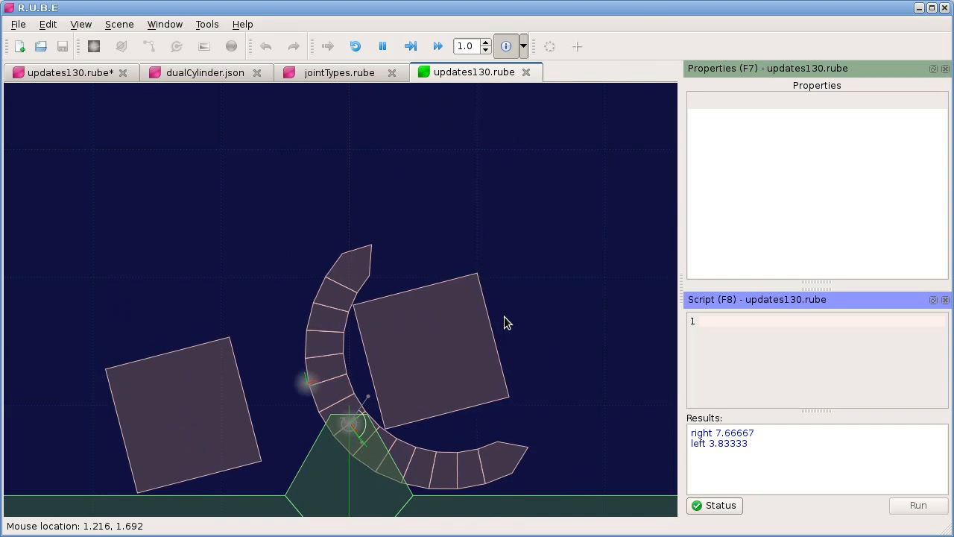
pyautogui.moveTo(265, 372); pyautogui.dragTo(320, 117)
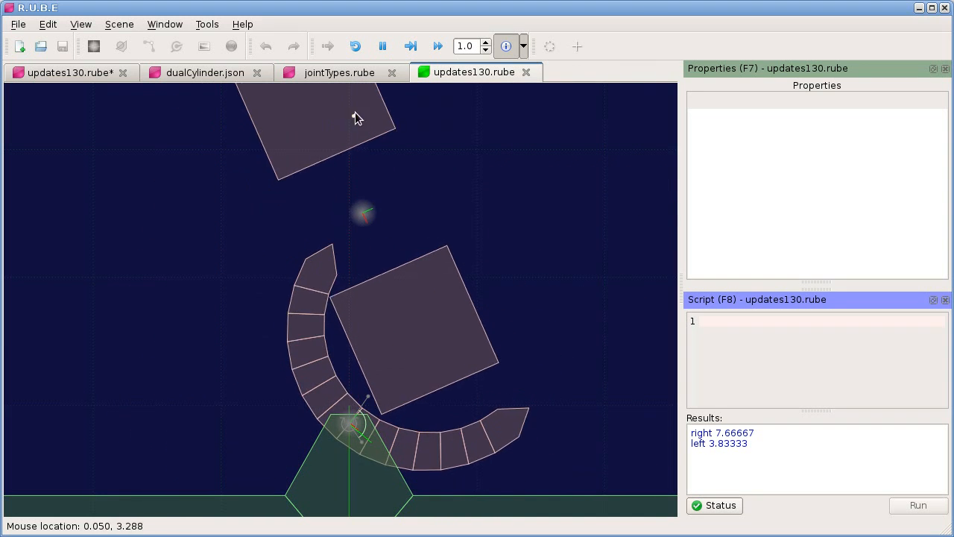
pyautogui.moveTo(447, 340); pyautogui.dragTo(477, 192)
pyautogui.press('r')
pyautogui.press('r')
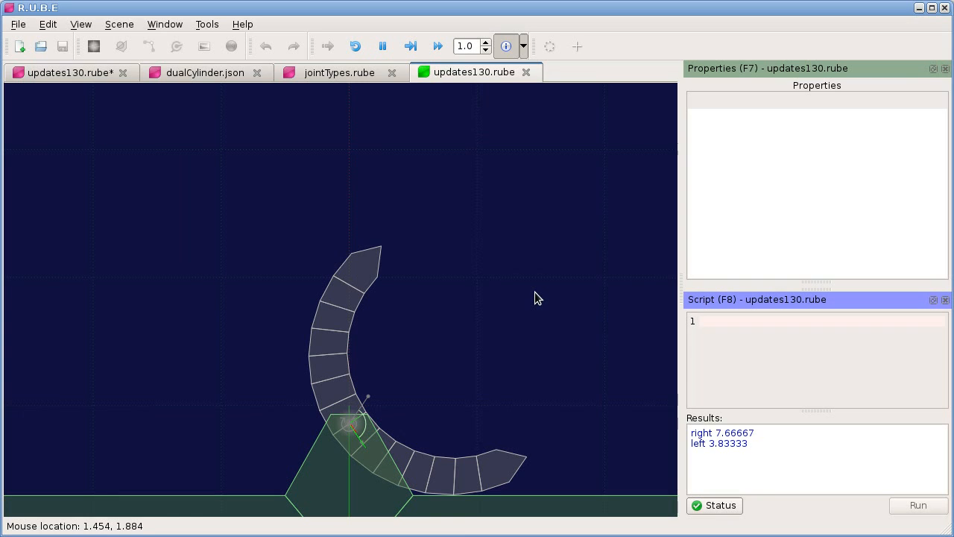
pyautogui.click(525, 72)
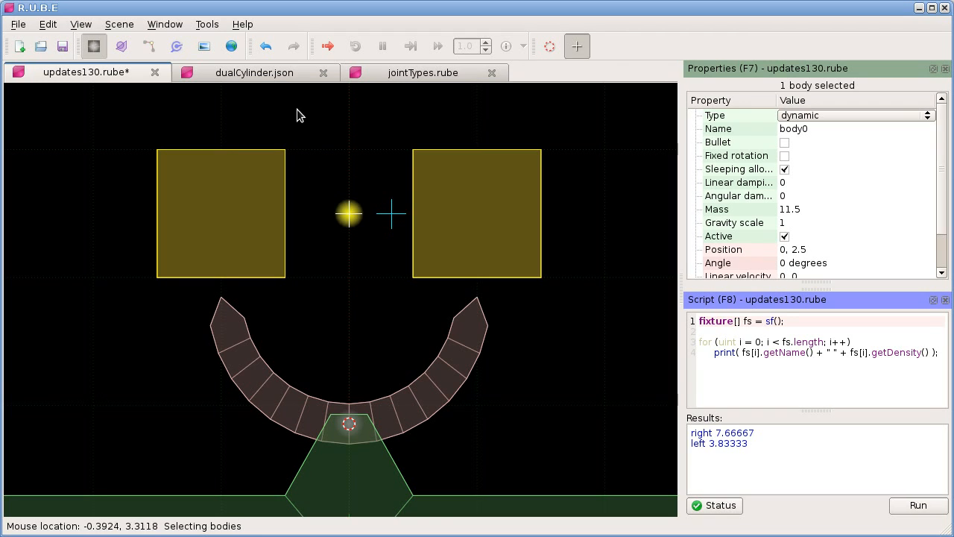
# Step: Switch to the dualCylinder.json scene, hide the script editor and examine the two-cylinder engine model
pyautogui.click(266, 71)
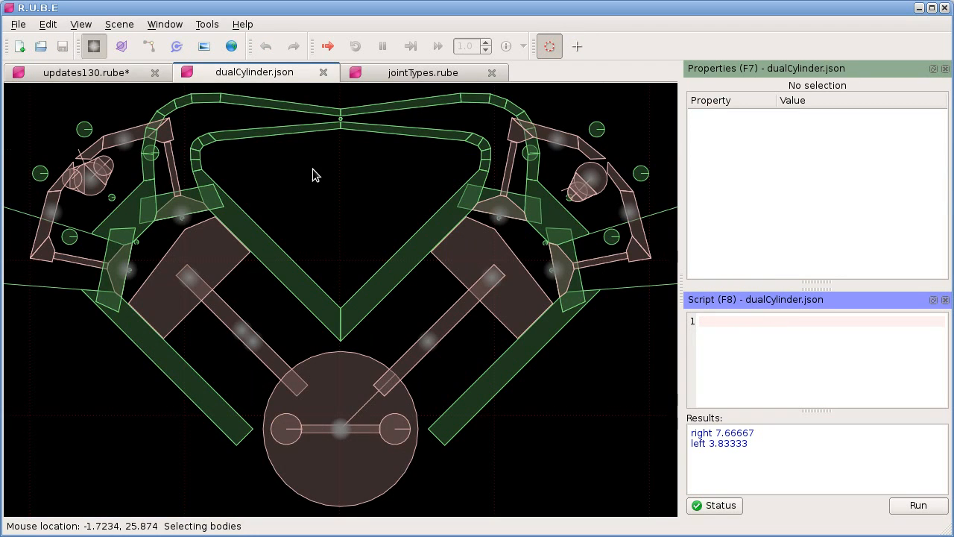
pyautogui.moveTo(314, 172); pyautogui.dragTo(334, 193, button='right')
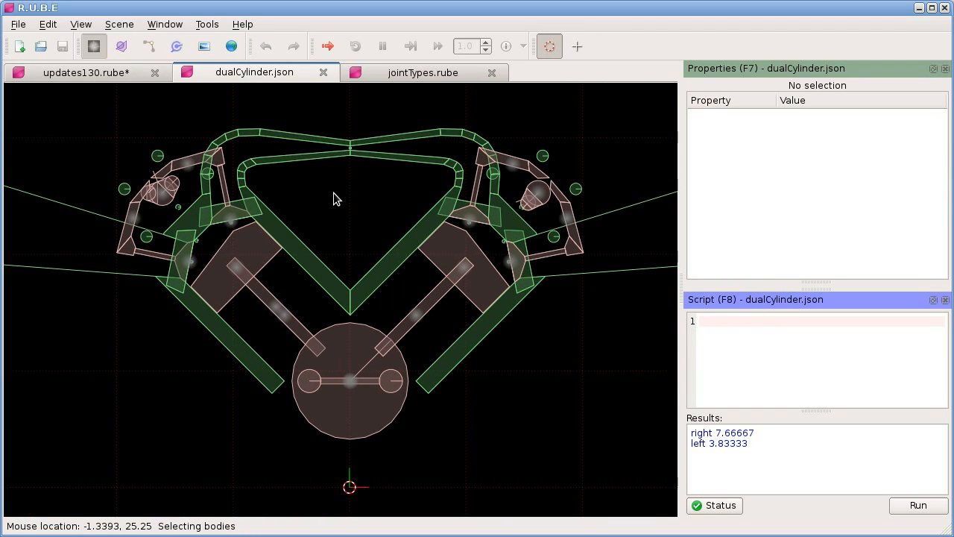
pyautogui.press('F8')
pyautogui.moveTo(333, 192); pyautogui.dragTo(352, 227, button='right')
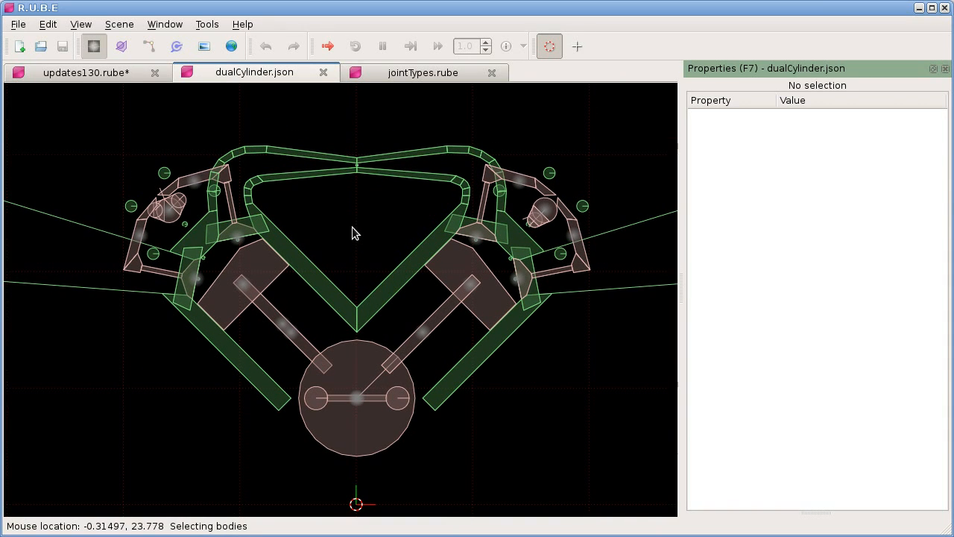
pyautogui.scroll(1, 352, 226)
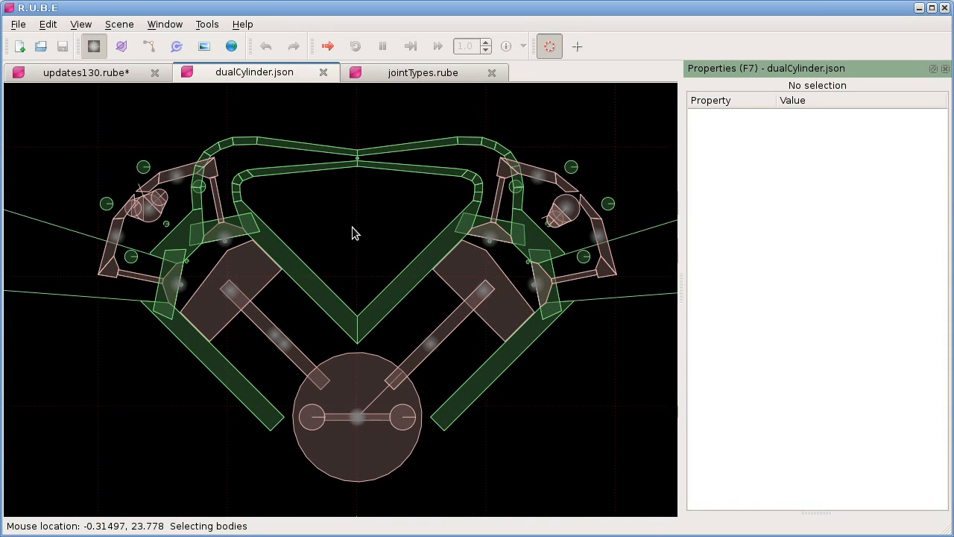
pyautogui.scroll(1, 352, 227)
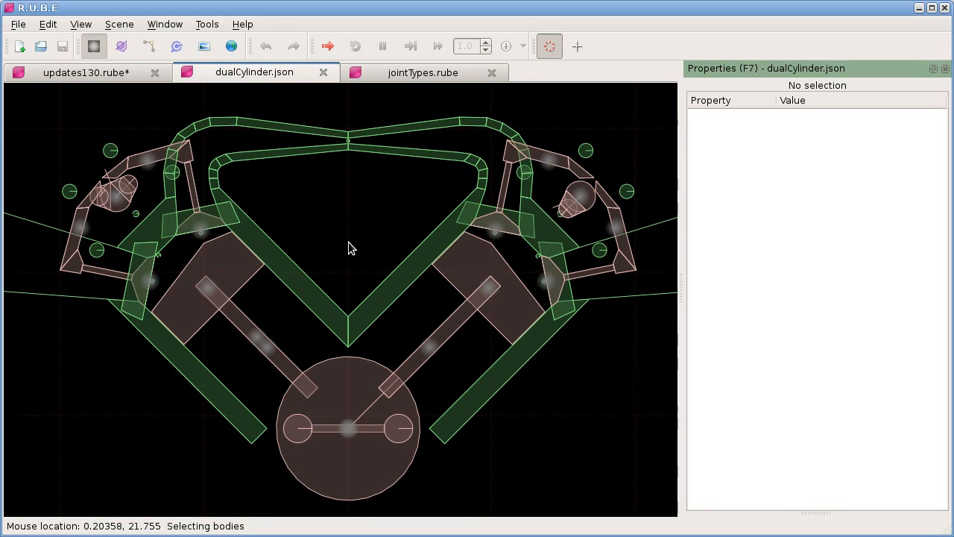
pyautogui.scroll(-1, 348, 241)
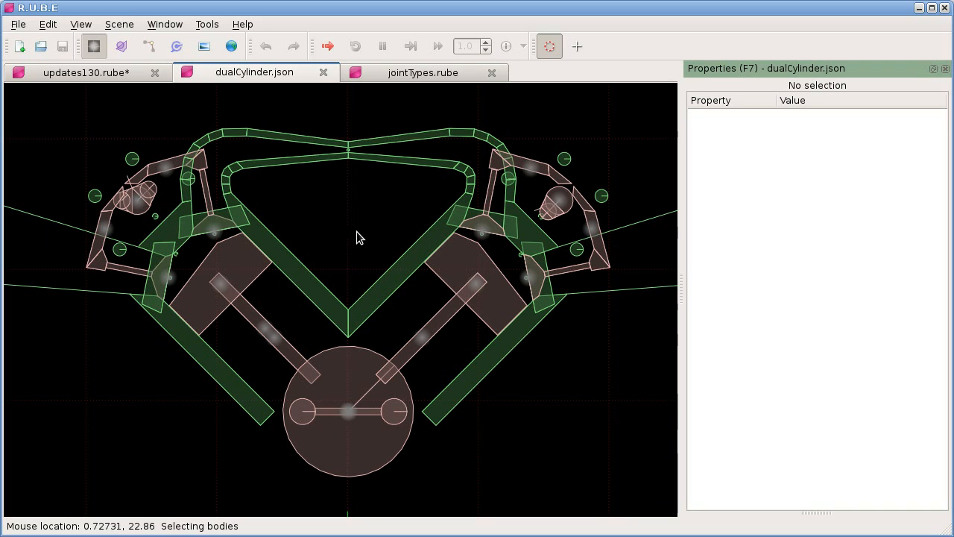
pyautogui.moveTo(338, 224); pyautogui.dragTo(353, 217, button='right')
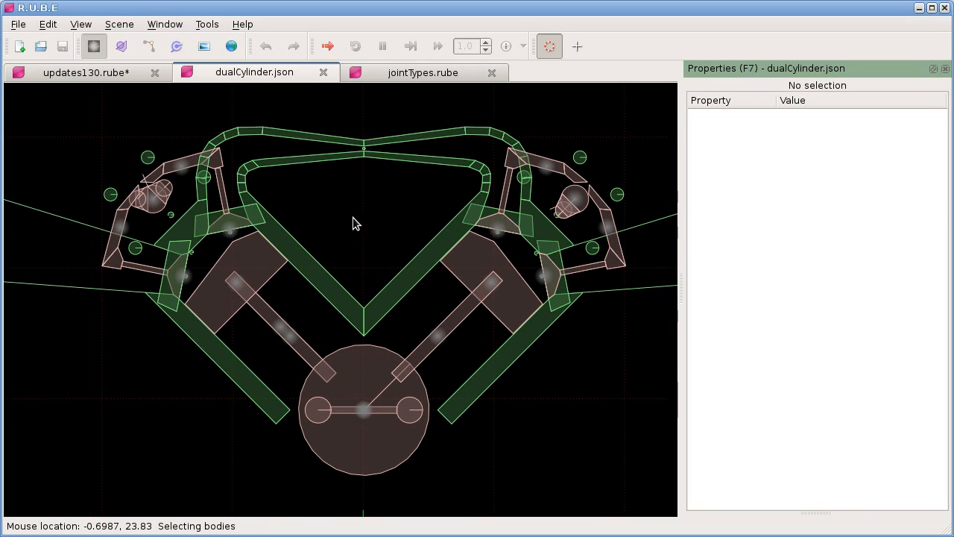
pyautogui.scroll(1, 314, 209)
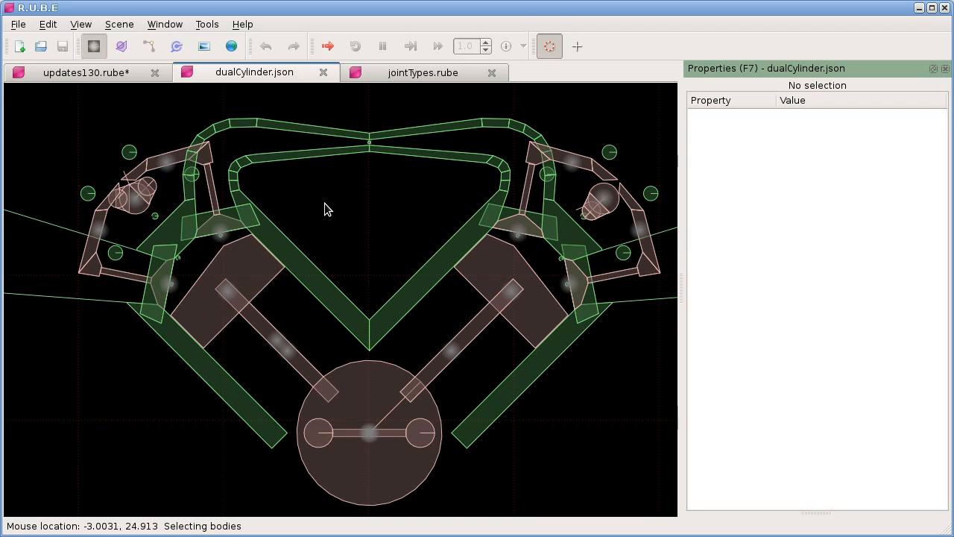
pyautogui.moveTo(330, 216); pyautogui.dragTo(328, 212, button='right')
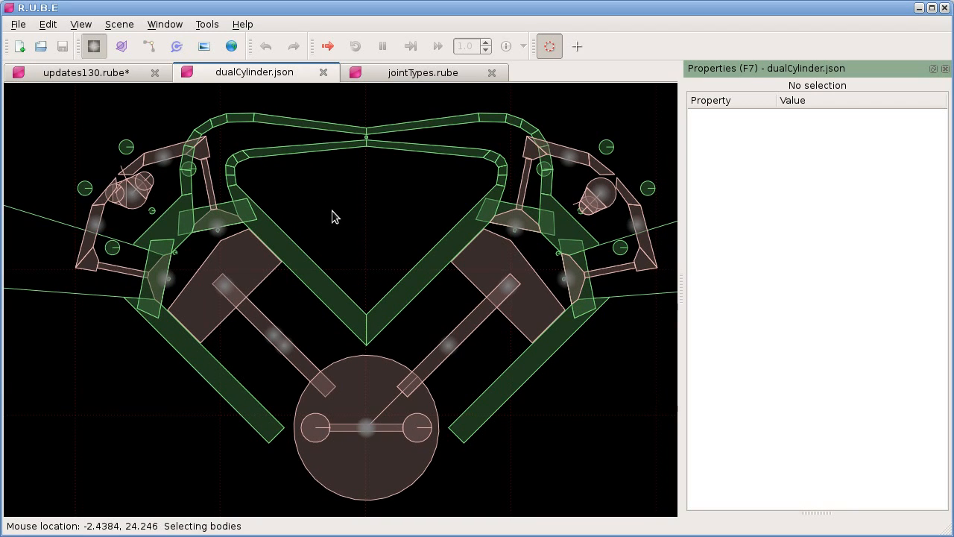
# Step: Switch to fixture selection, show the collision settings, and rename bitplane1 to "base" and bitplane2 to "tappets"
pyautogui.press('f')
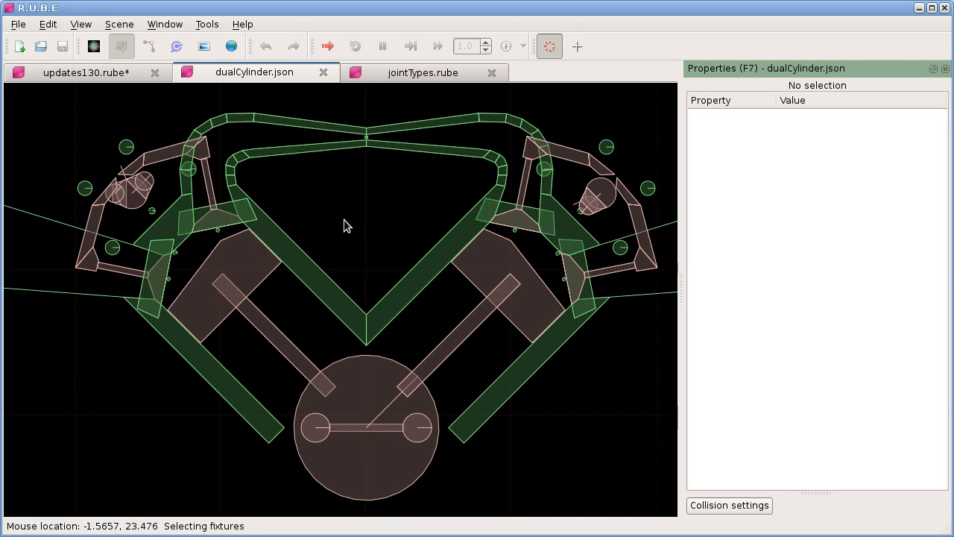
pyautogui.click(726, 509)
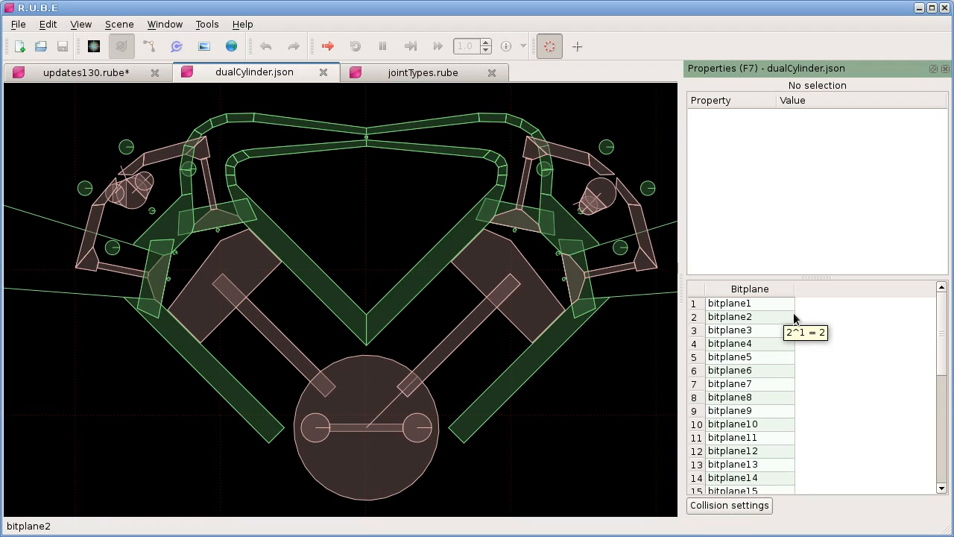
pyautogui.doubleClick(752, 305)
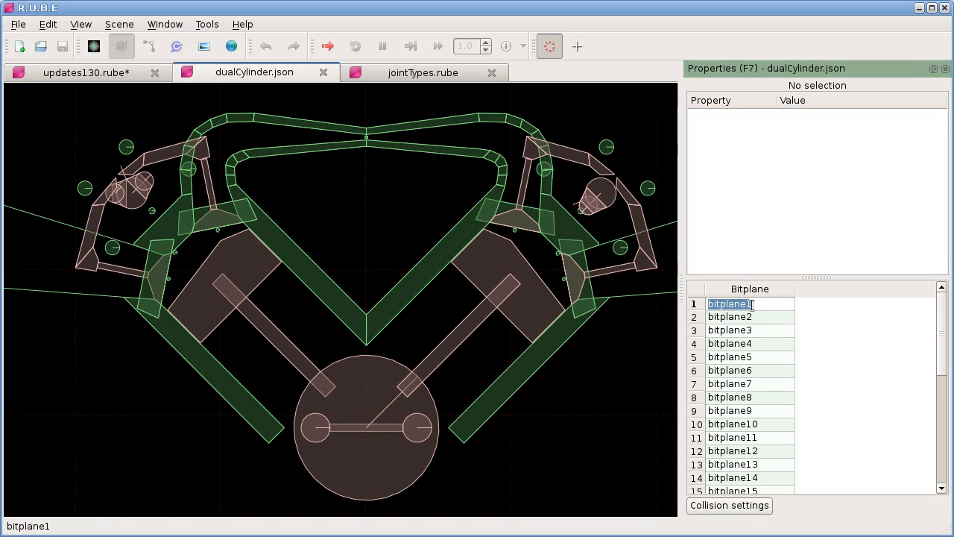
pyautogui.write('base')
pyautogui.press('Return')
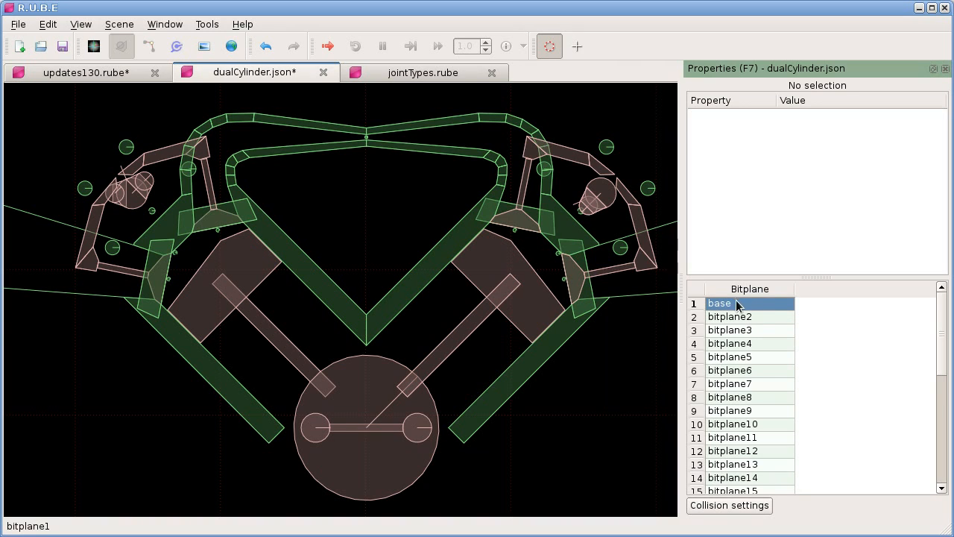
pyautogui.doubleClick(760, 318)
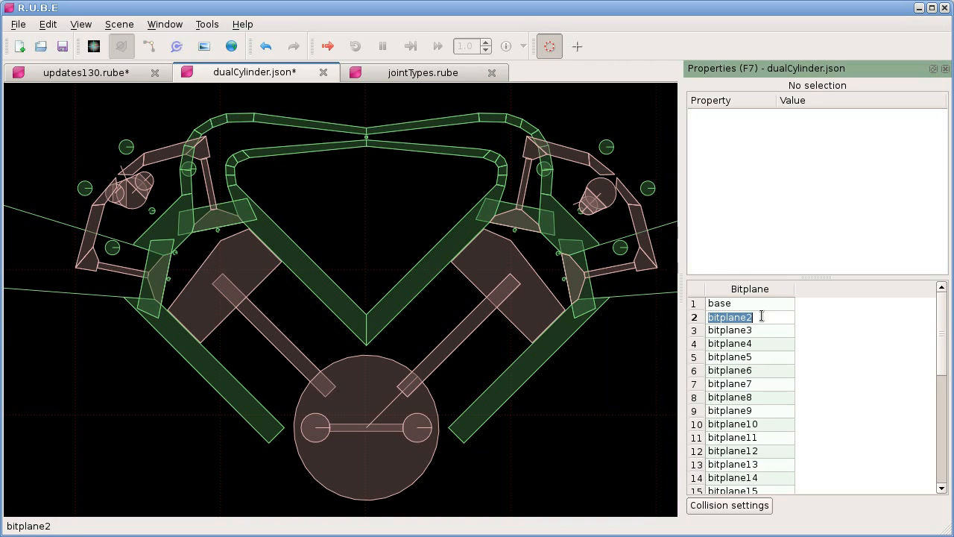
pyautogui.write('tappets')
pyautogui.press('Return')
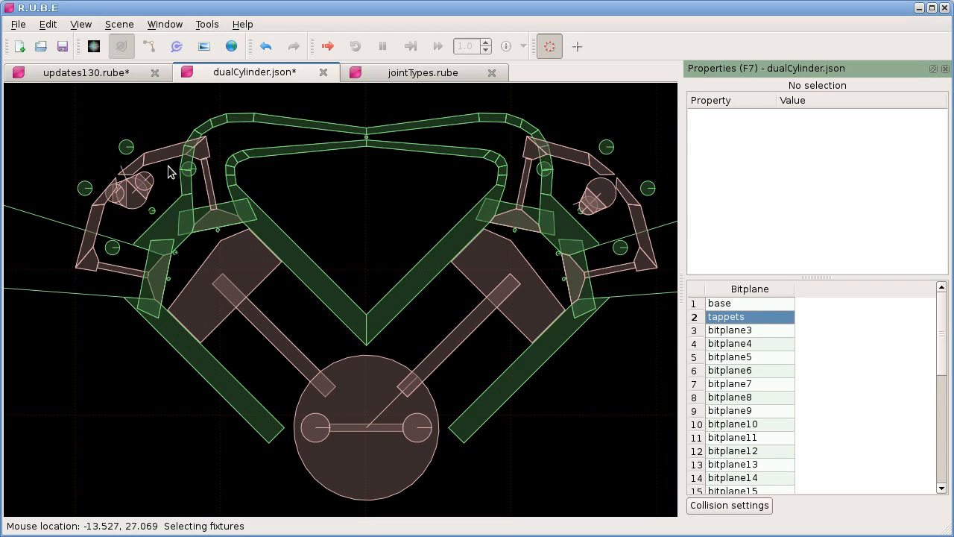
# Step: Select the inner diagonal wall fixture of the right cylinder and widen the property name column to show the full filter labels
pyautogui.click(438, 257)
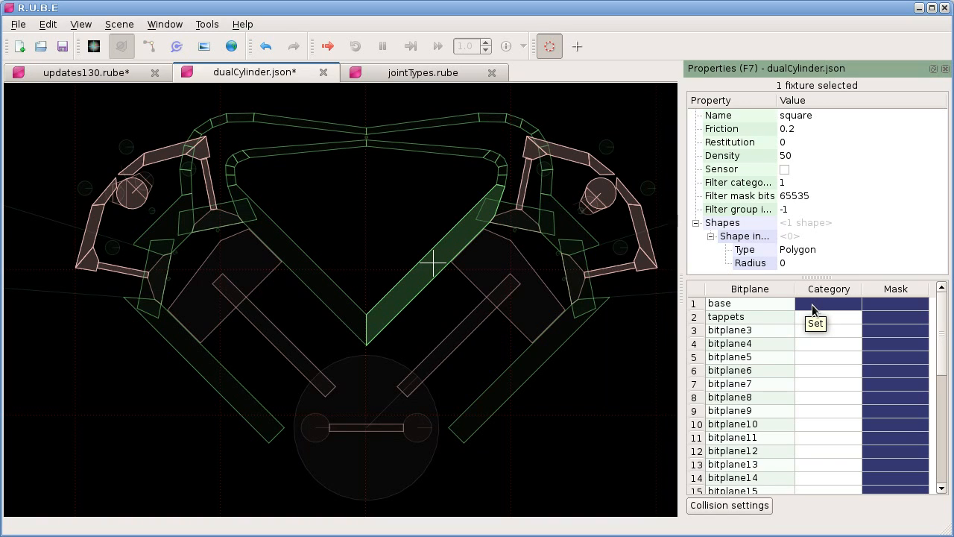
pyautogui.moveTo(780, 103)
pyautogui.mouseDown()
pyautogui.moveTo(805, 101)
pyautogui.moveTo(797, 102)
pyautogui.mouseUp()
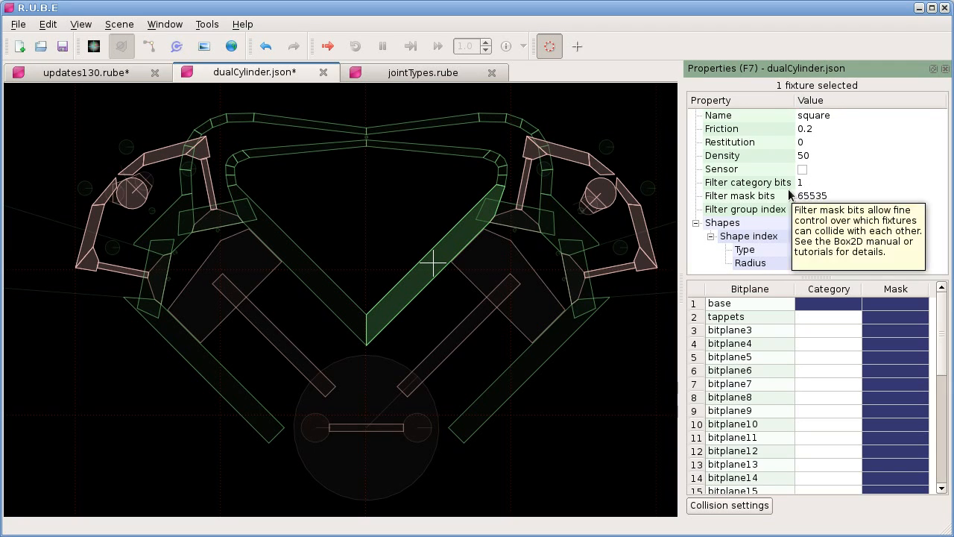
pyautogui.moveTo(740, 188)
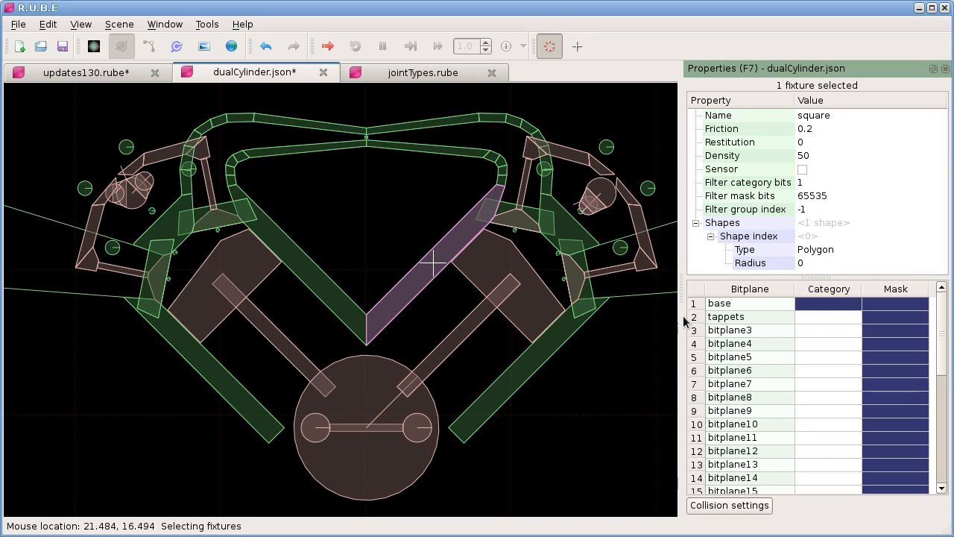
pyautogui.moveTo(851, 354)
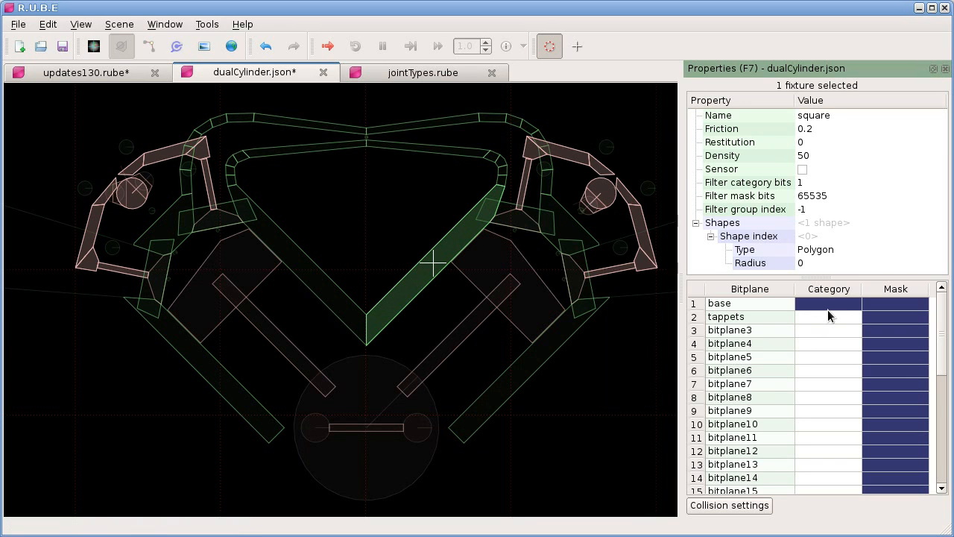
# Step: Toggle the fixture's category bits for base, tappets, bitplane3 and bitplane4 one by one until none is set
pyautogui.click(823, 316)
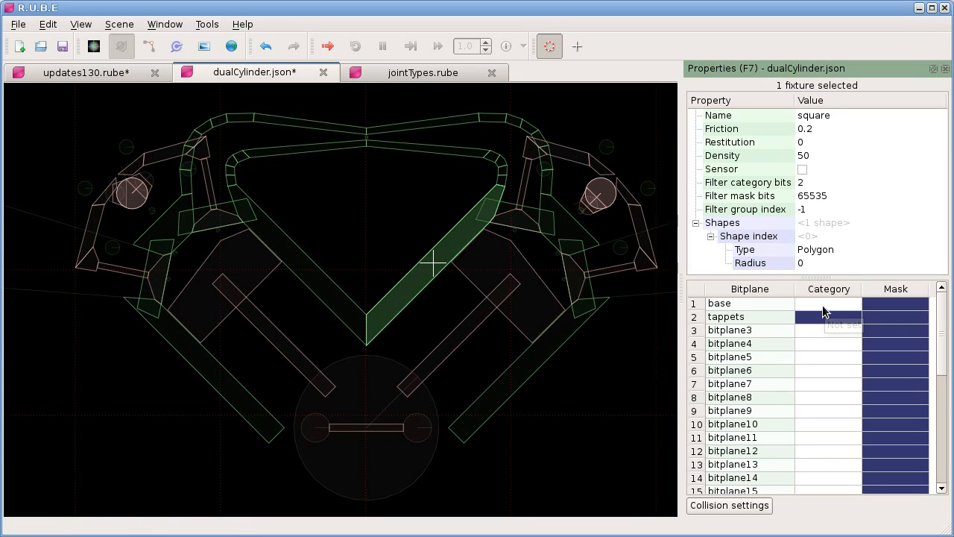
pyautogui.click(823, 304)
pyautogui.click(822, 316)
pyautogui.click(820, 329)
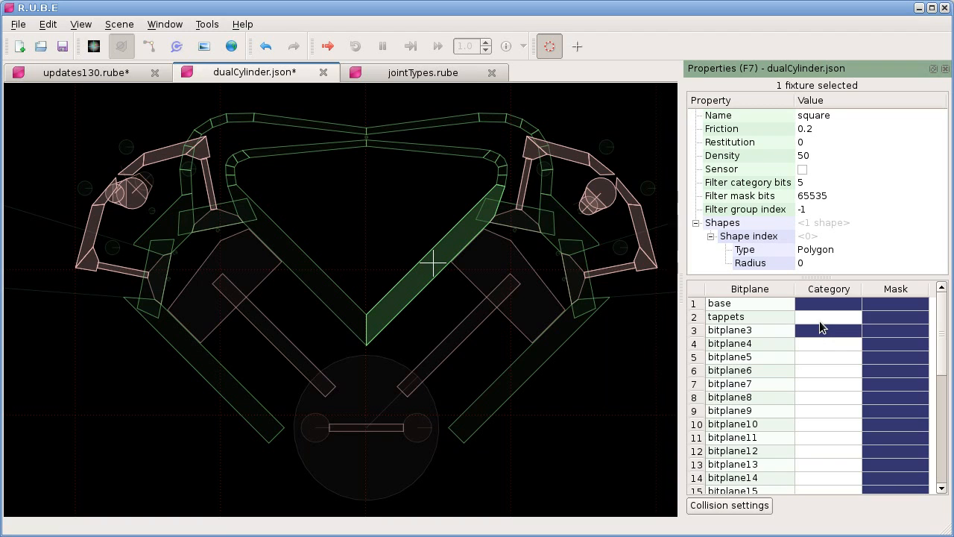
pyautogui.click(820, 329)
pyautogui.click(821, 342)
pyautogui.click(822, 309)
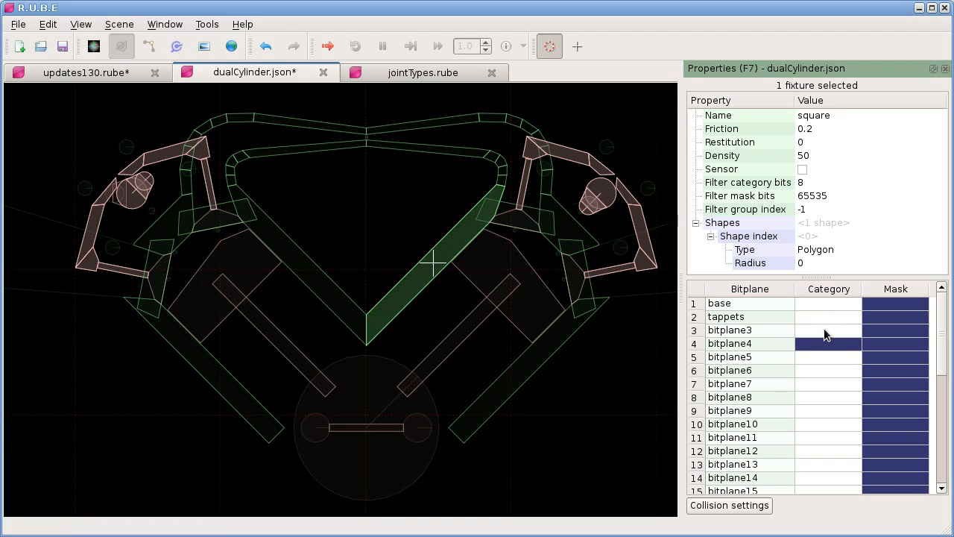
pyautogui.click(822, 344)
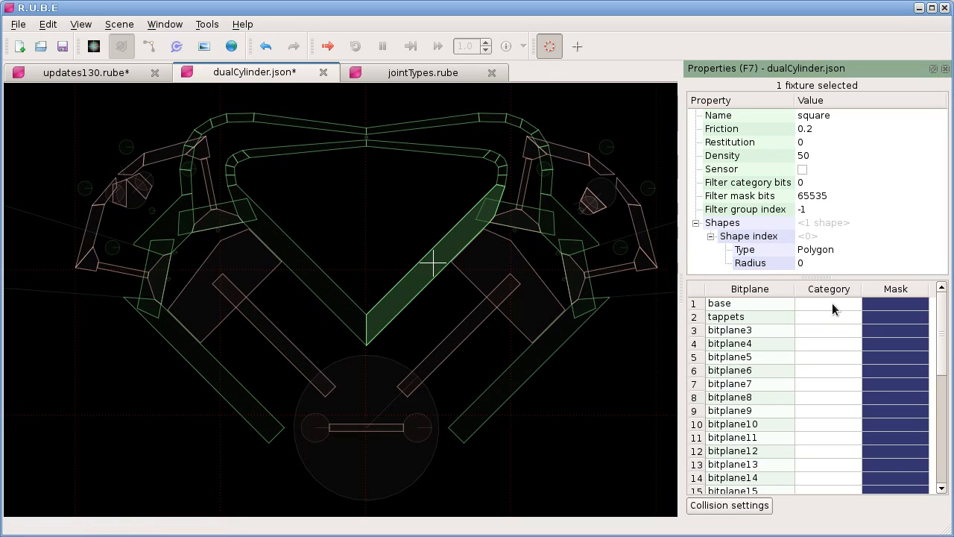
# Step: Set the category bits from base through bitplane3 in one sweep, try the bitplanes below, and reduce the category to base only
pyautogui.moveTo(831, 305); pyautogui.dragTo(831, 332)
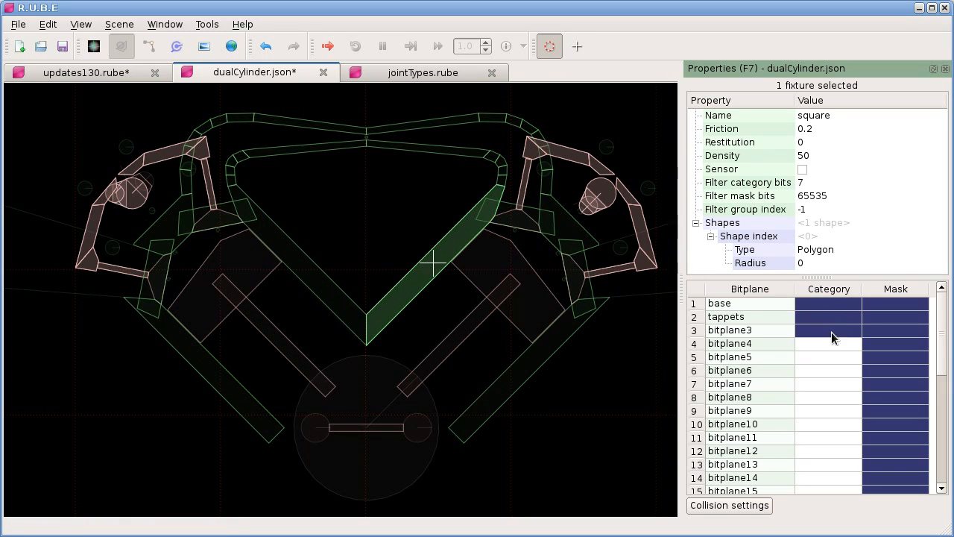
pyautogui.click(832, 344)
pyautogui.click(832, 359)
pyautogui.click(829, 353)
pyautogui.click(829, 340)
pyautogui.click(828, 330)
pyautogui.click(827, 317)
pyautogui.click(829, 306)
pyautogui.click(829, 306)
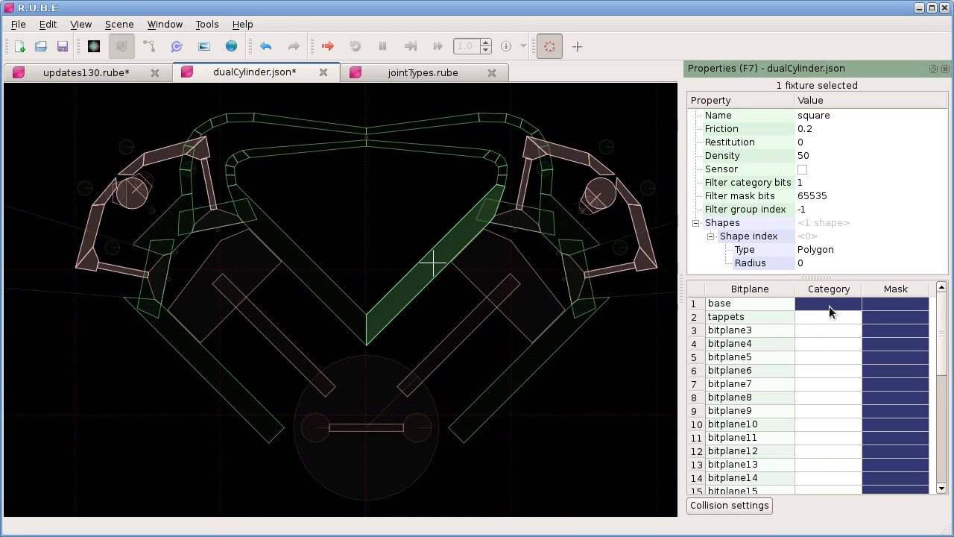
# Step: Try switching the category bit of base and the mask bits of base, tappets and bitplane3 off and on
pyautogui.click(830, 304)
pyautogui.click(844, 303)
pyautogui.click(884, 305)
pyautogui.click(887, 318)
pyautogui.click(882, 330)
pyautogui.click(883, 318)
pyautogui.click(882, 306)
pyautogui.click(887, 332)
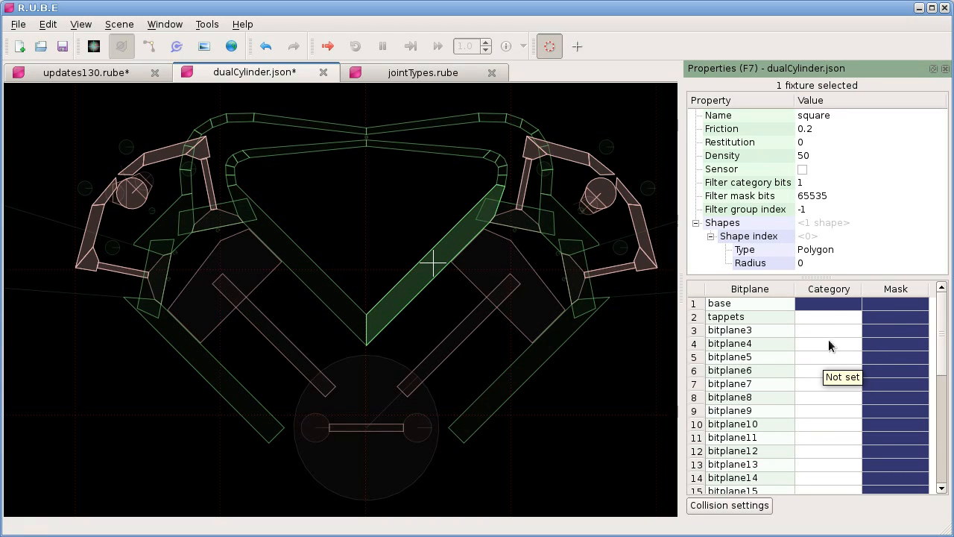
# Step: Set and clear the fixture's category bit for bitplane20, and turn off further notices about 16-bit collision filters
pyautogui.moveTo(943, 313); pyautogui.dragTo(941, 391)
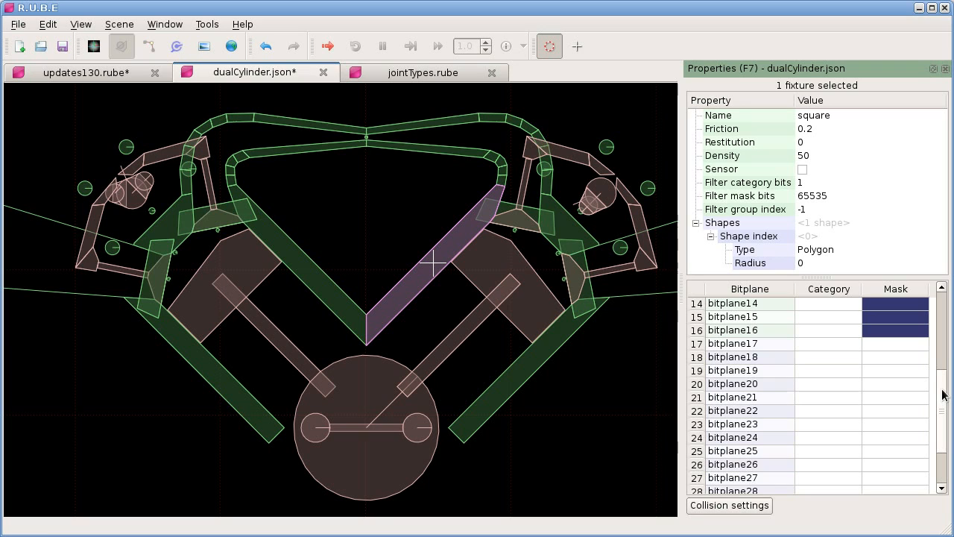
pyautogui.moveTo(941, 390)
pyautogui.mouseDown()
pyautogui.moveTo(941, 435)
pyautogui.moveTo(942, 324)
pyautogui.moveTo(943, 405)
pyautogui.mouseUp()
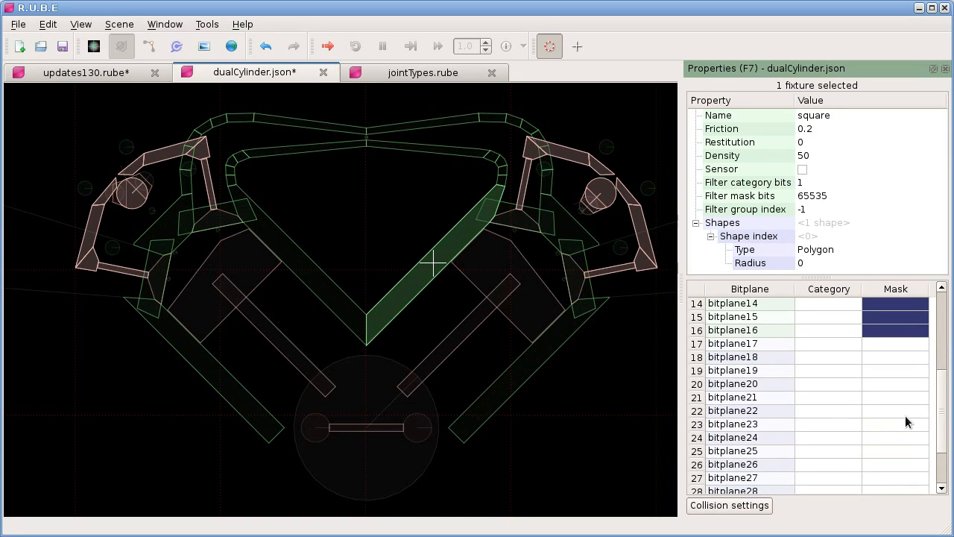
pyautogui.click(821, 385)
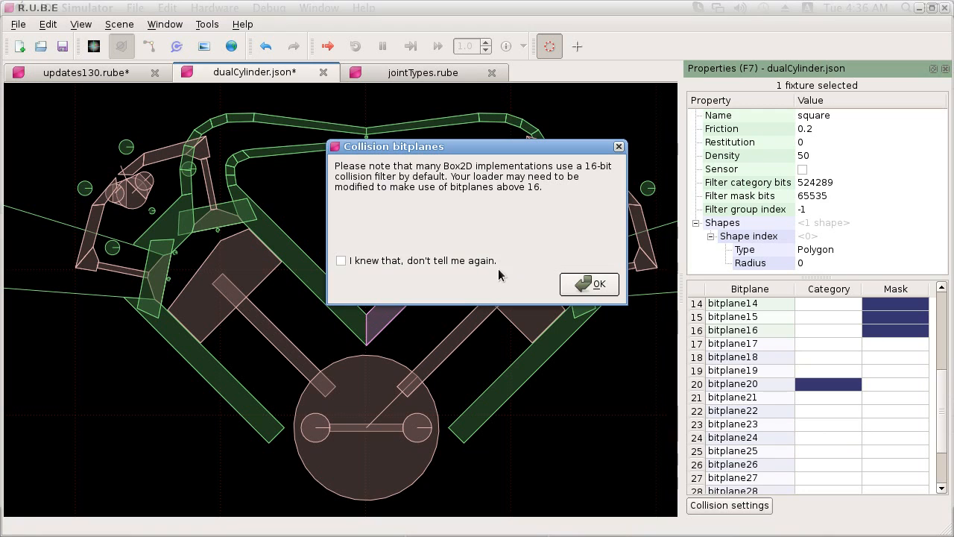
pyautogui.click(599, 284)
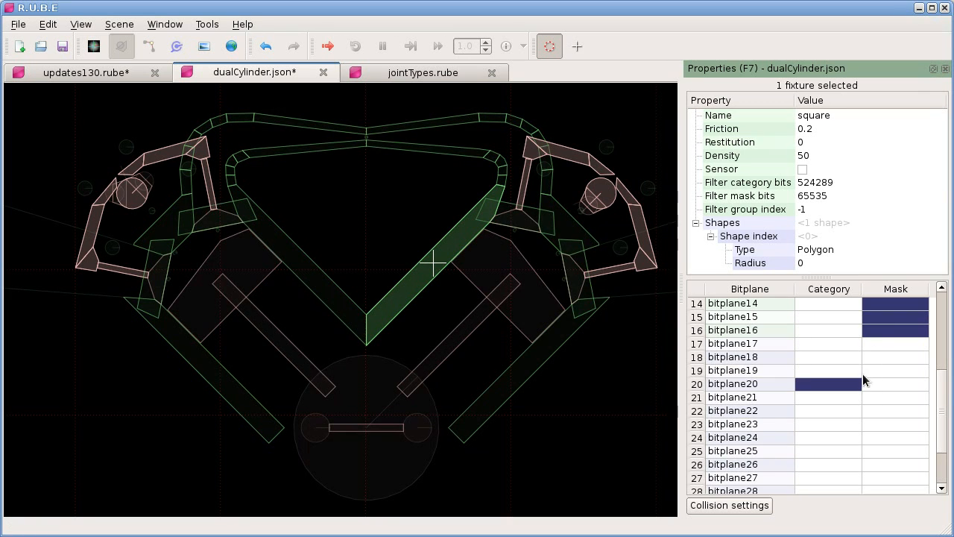
pyautogui.click(859, 382)
pyautogui.click(581, 261)
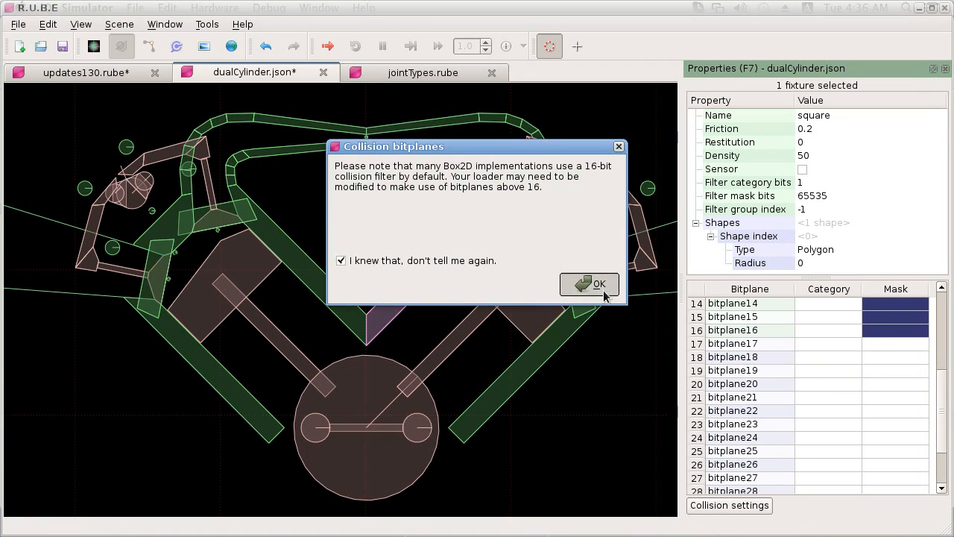
pyautogui.click(600, 284)
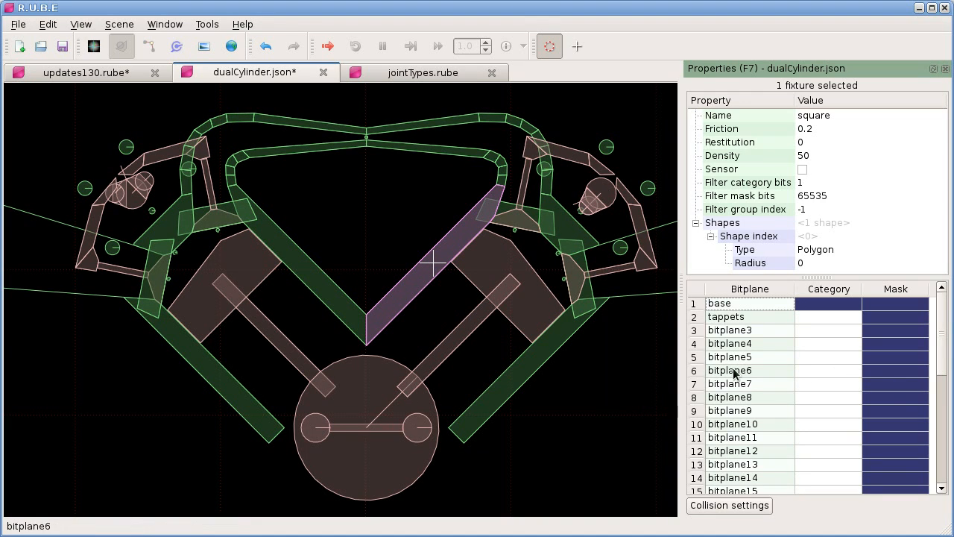
# Step: Select the blocker2 fixture above the right piston and add the adjacent wall fixture to the selection
pyautogui.moveTo(431, 213); pyautogui.dragTo(517, 383)
pyautogui.moveTo(587, 349); pyautogui.dragTo(549, 299)
pyautogui.click(522, 222)
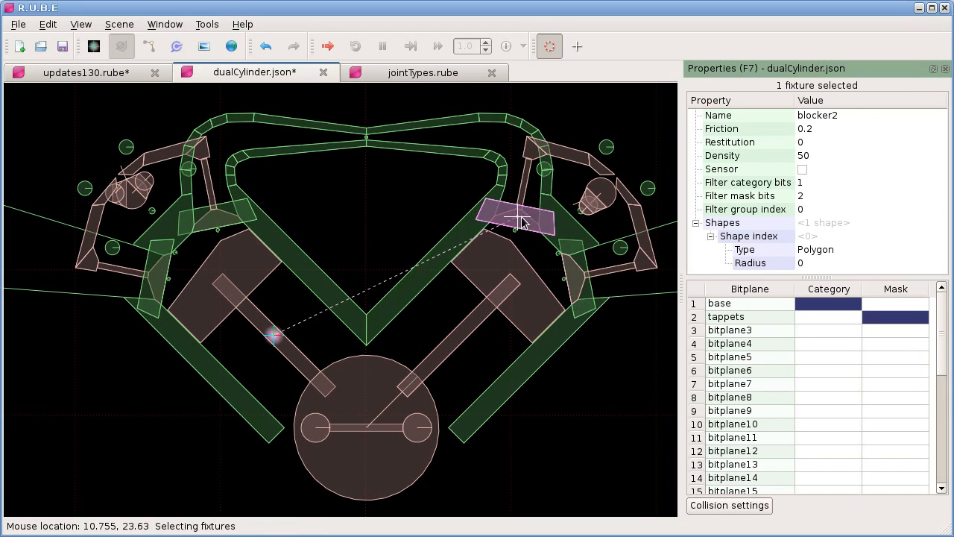
pyautogui.keyDown('shift'); pyautogui.click(558, 218); pyautogui.keyUp('shift')
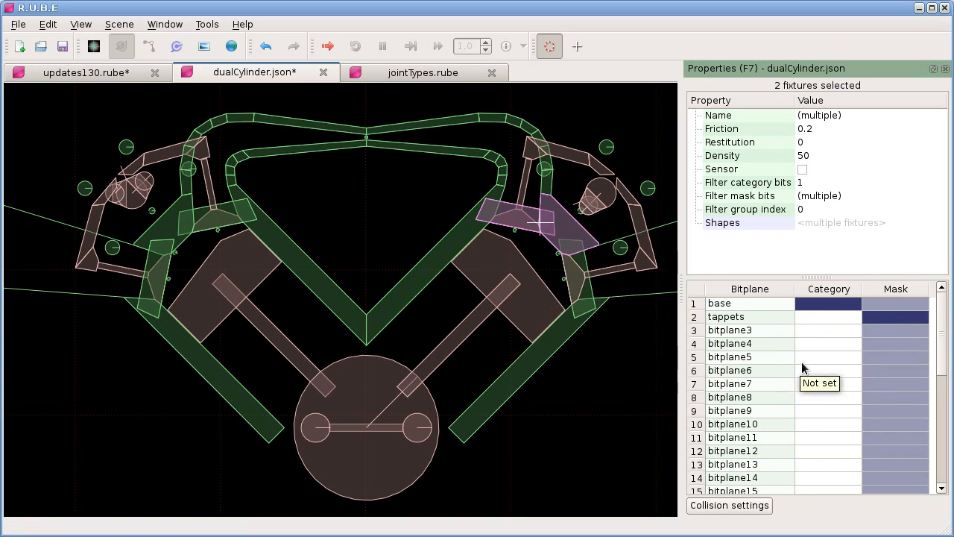
# Step: Try setting the bitplane4 mask bit on both selected fixtures, undo it and clear the selection
pyautogui.click(882, 344)
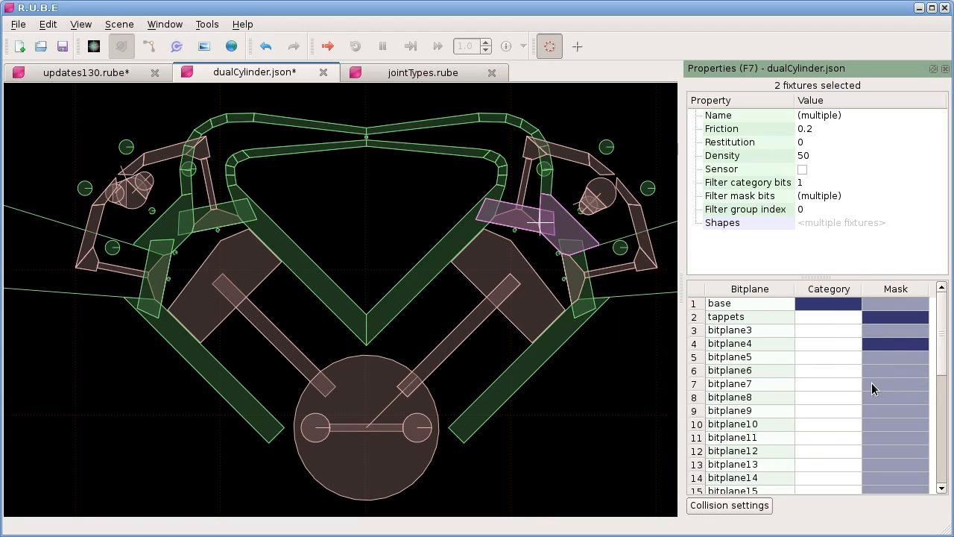
pyautogui.hotkey('ctrl', 'z')
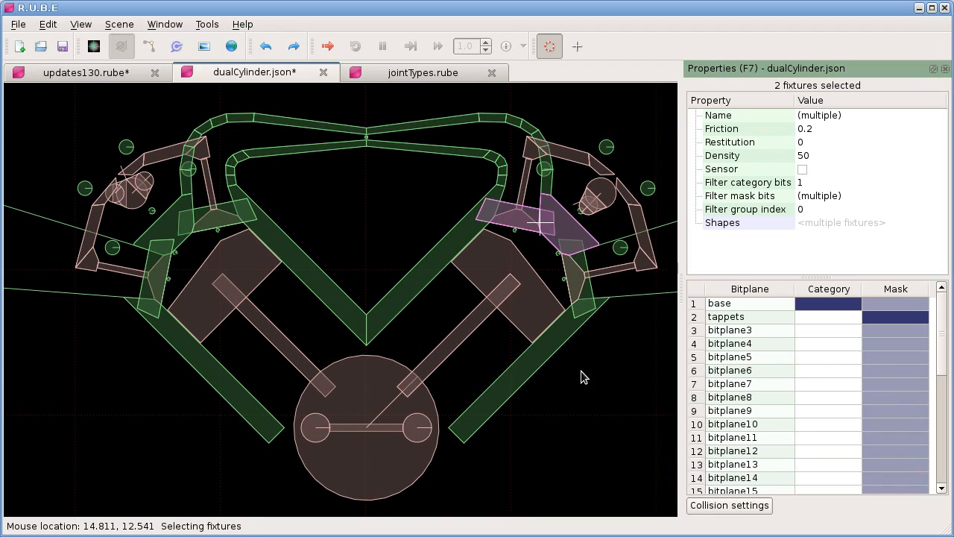
pyautogui.click(396, 218)
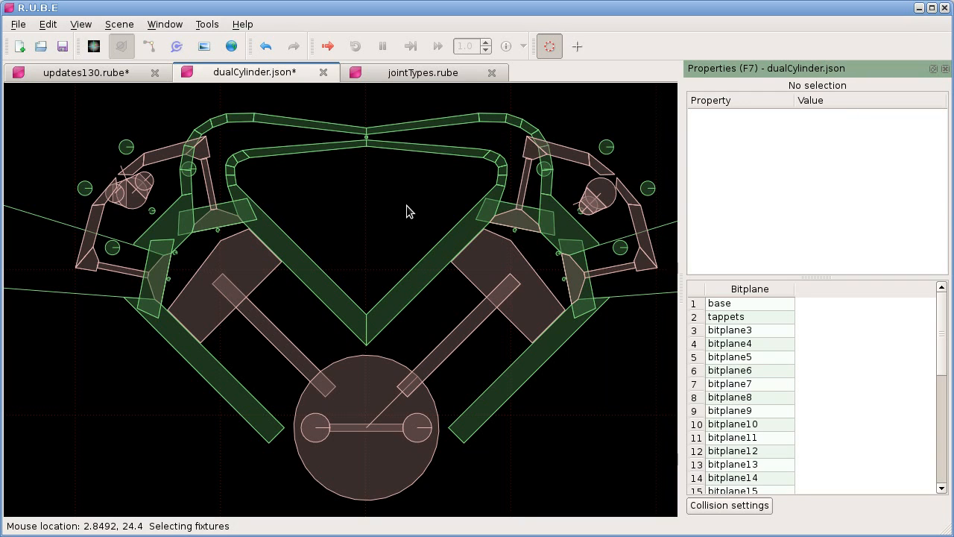
# Step: Examine the left cam and rocker arms up close, open a simulation of the scene, maximize it and start playback
pyautogui.press('k')
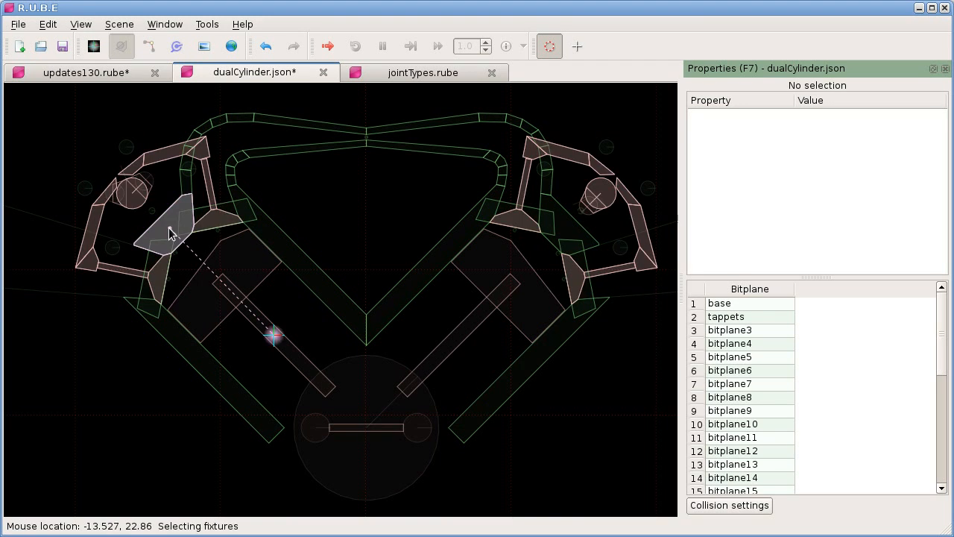
pyautogui.moveTo(93, 155); pyautogui.dragTo(159, 220)
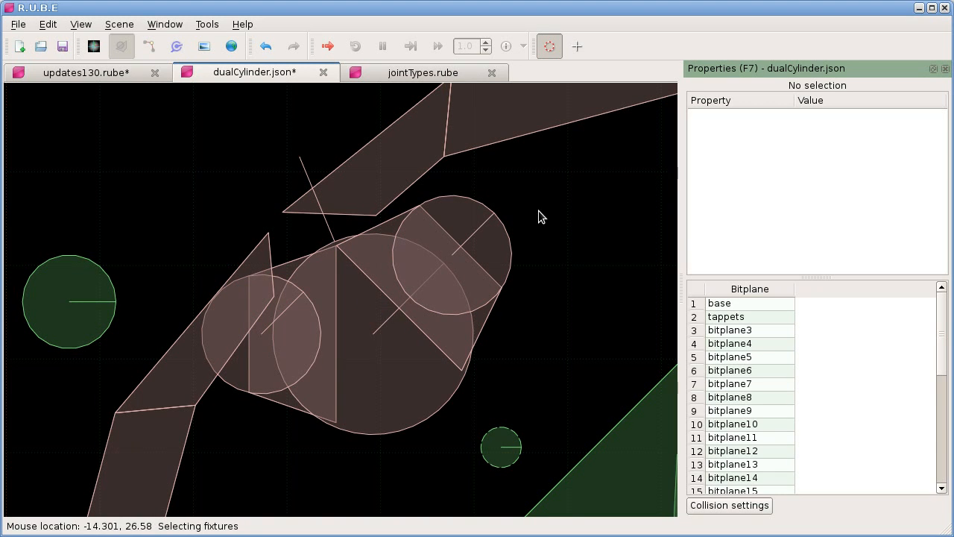
pyautogui.scroll(-2, 537, 225)
pyautogui.moveTo(543, 218); pyautogui.dragTo(509, 239, button='right')
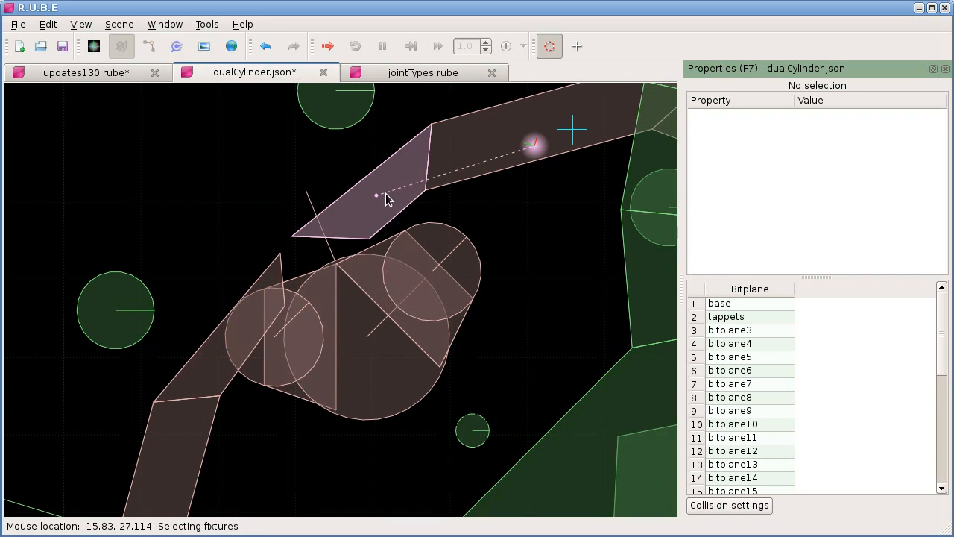
pyautogui.hotkey('ctrl', 'r')
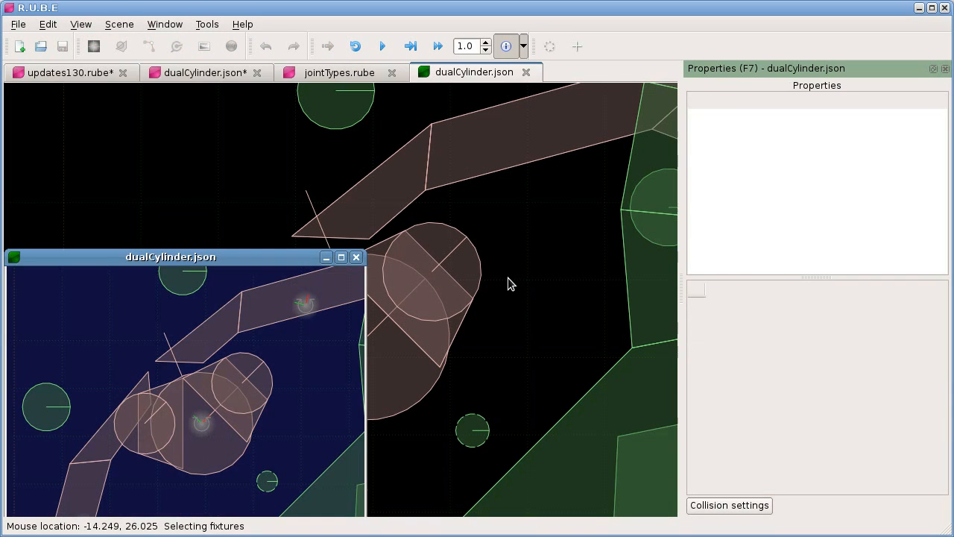
pyautogui.click(342, 258)
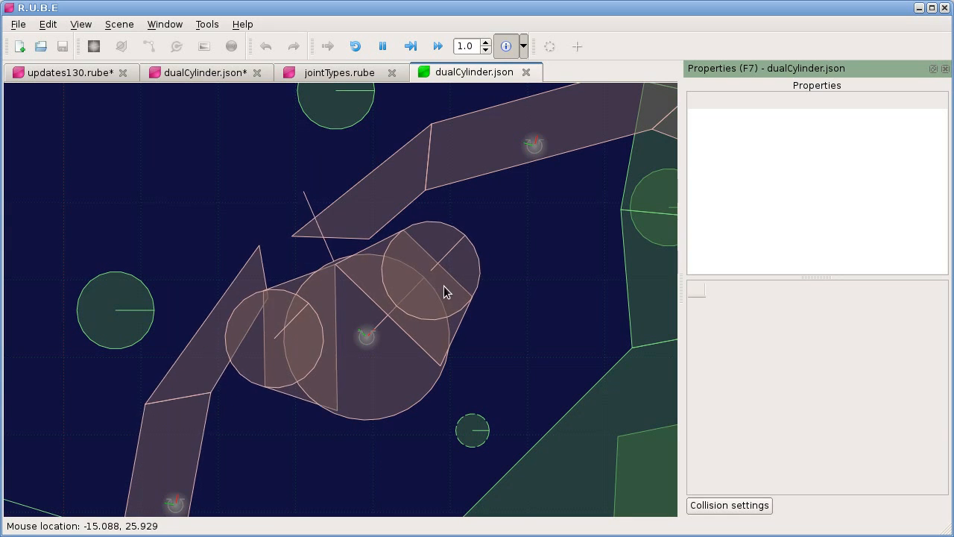
pyautogui.press('space')
# Step: Pull the simulated left cam around against the rocker arms and close the simulation
pyautogui.moveTo(316, 357); pyautogui.dragTo(461, 337)
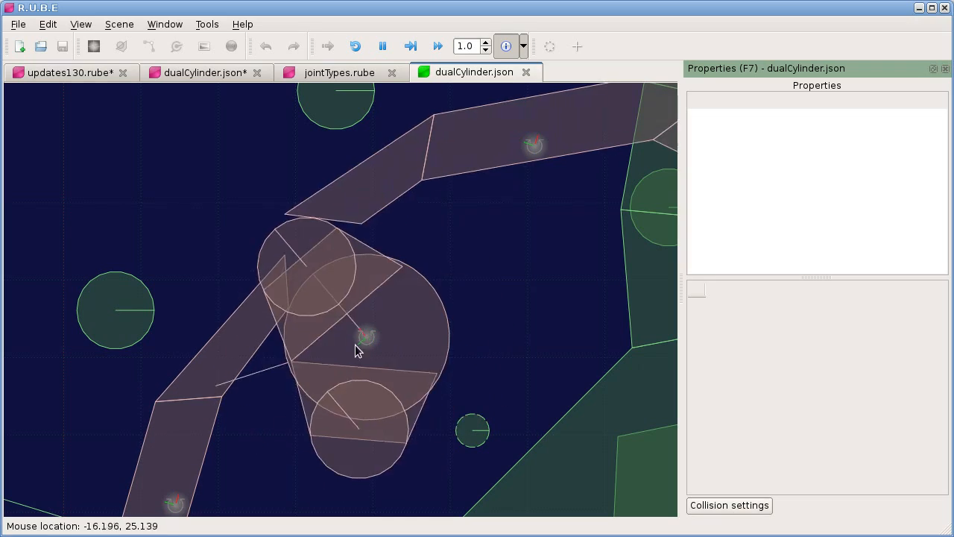
pyautogui.moveTo(306, 297); pyautogui.dragTo(386, 261)
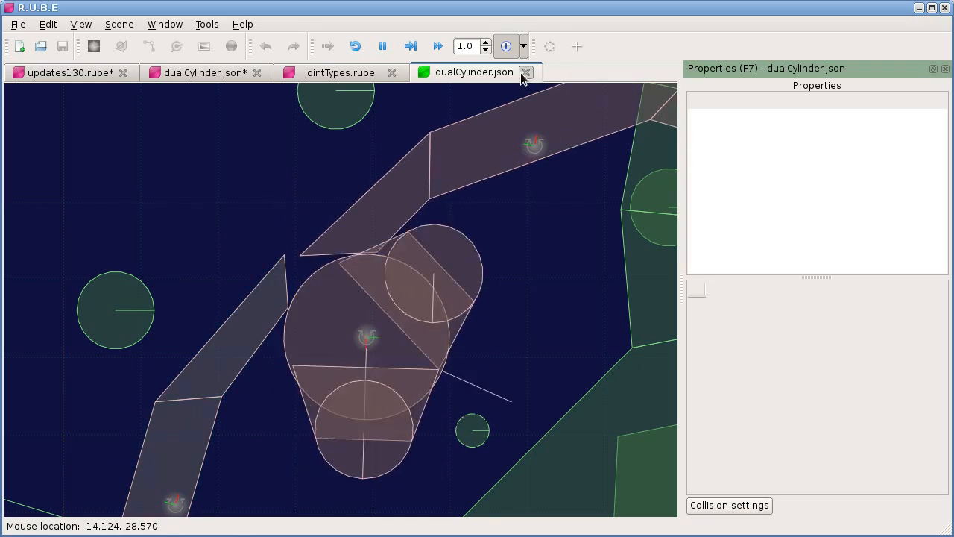
pyautogui.click(526, 71)
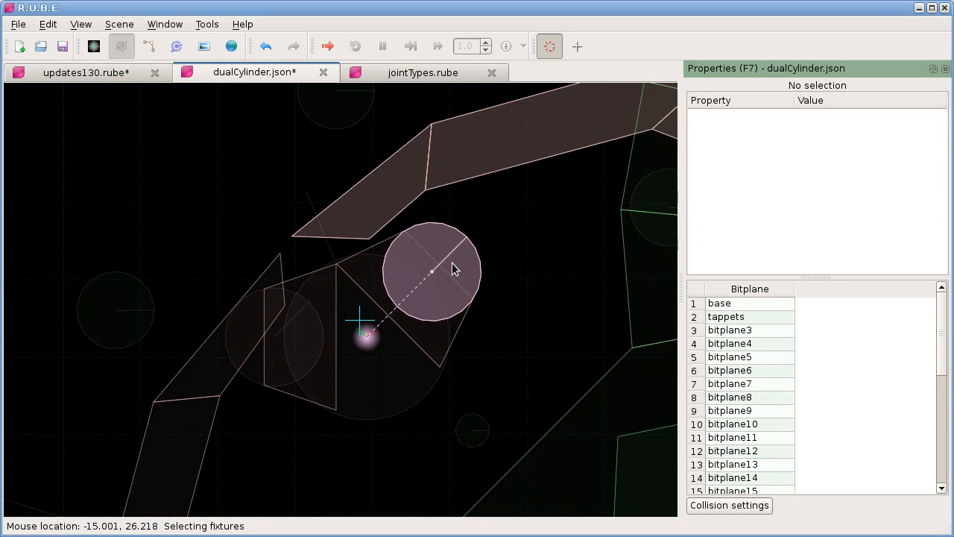
# Step: Examine the whole two-cylinder engine and preview the collision highlighting of its fixtures
pyautogui.scroll(-6, 534, 311)
pyautogui.moveTo(532, 321); pyautogui.dragTo(200, 227, button='right')
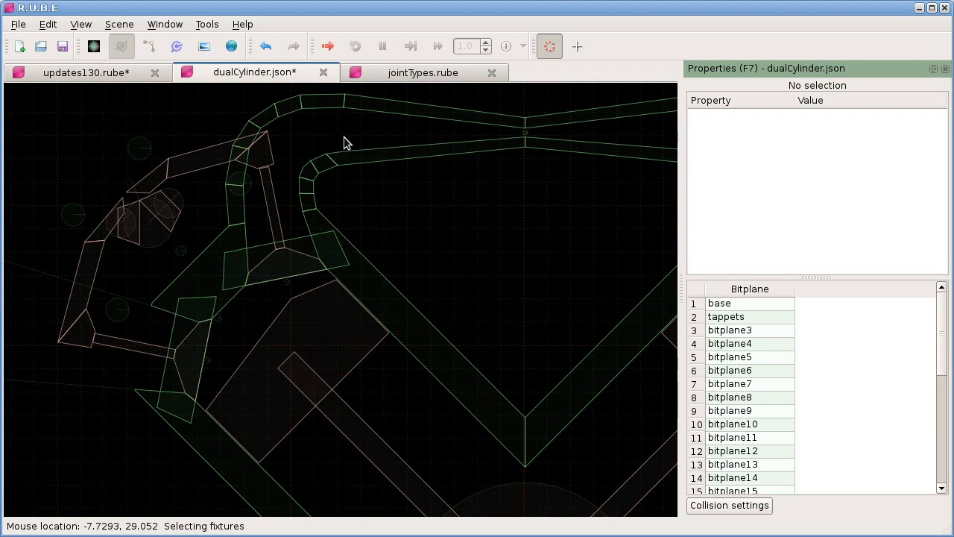
pyautogui.scroll(-4, 401, 396)
pyautogui.moveTo(400, 390); pyautogui.dragTo(287, 307, button='right')
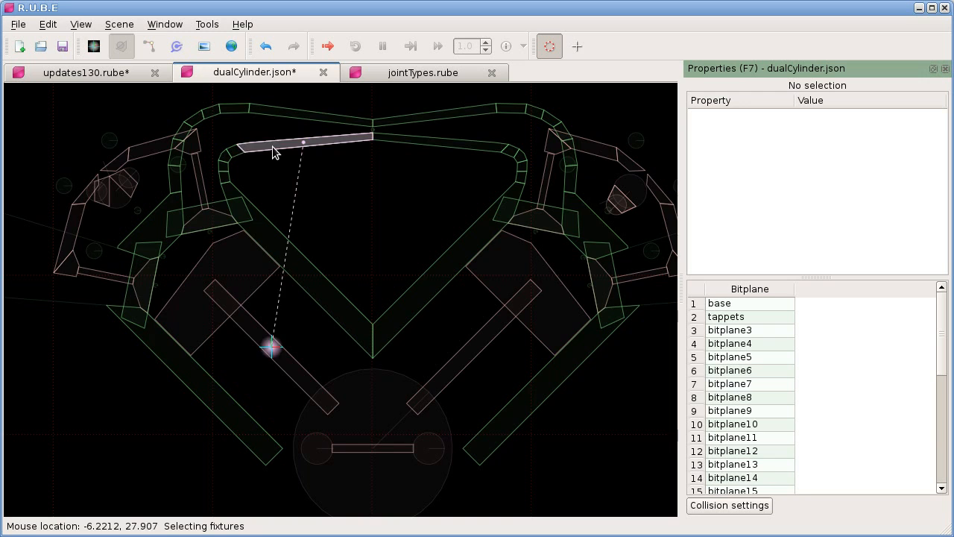
pyautogui.scroll(-3, 294, 200)
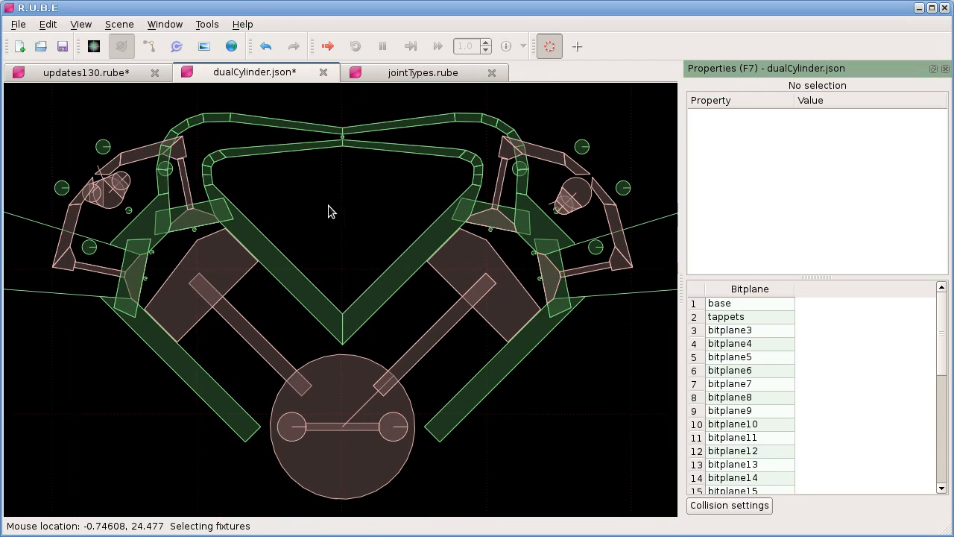
pyautogui.moveTo(332, 213); pyautogui.dragTo(339, 207, button='right')
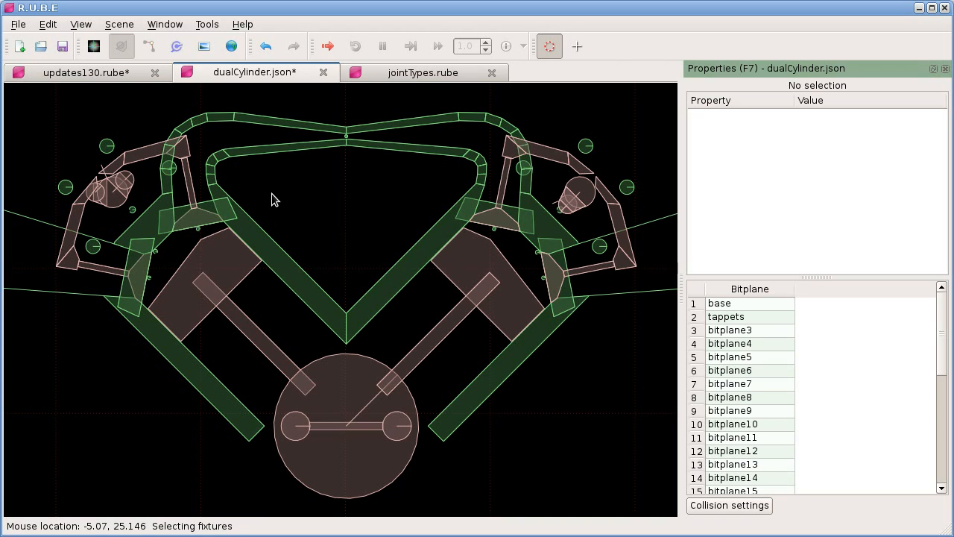
pyautogui.press('d')
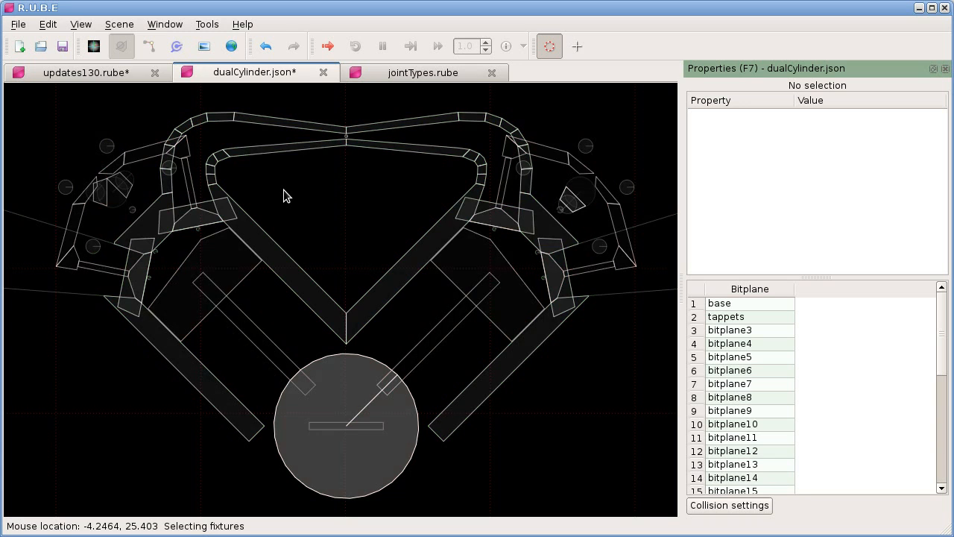
# Step: Compare the coloured and greyscale display modes of the engine's fixtures and hide the properties panel
pyautogui.press('d')
pyautogui.press('d')
pyautogui.press('d')
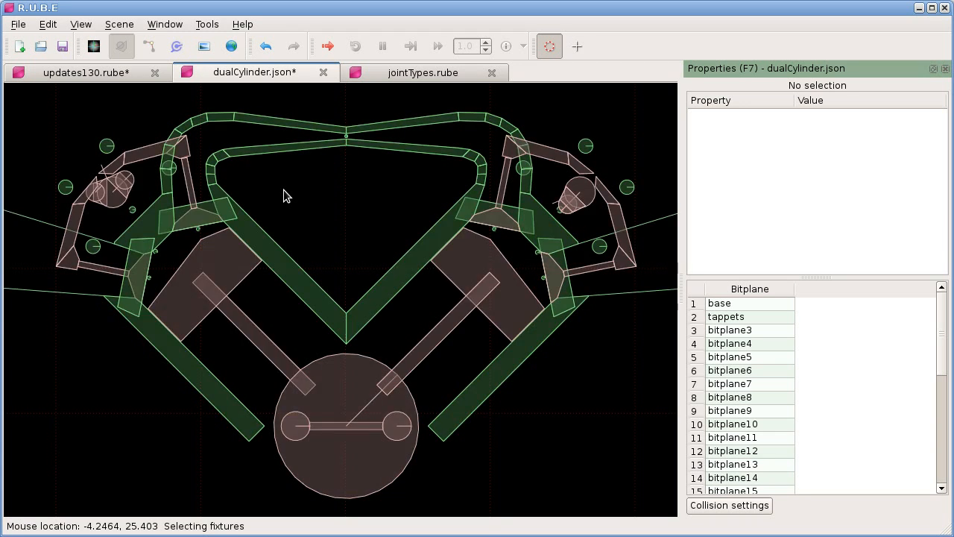
pyautogui.press('F7')
pyautogui.press('d')
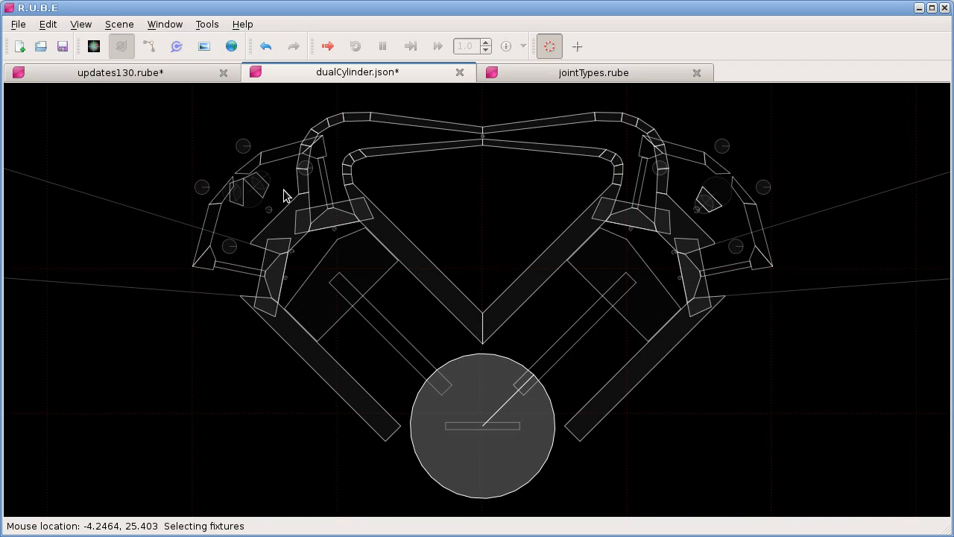
# Step: Cycle through the fixture display modes again to compare the shading of the whole engine in the enlarged view
pyautogui.press('h')
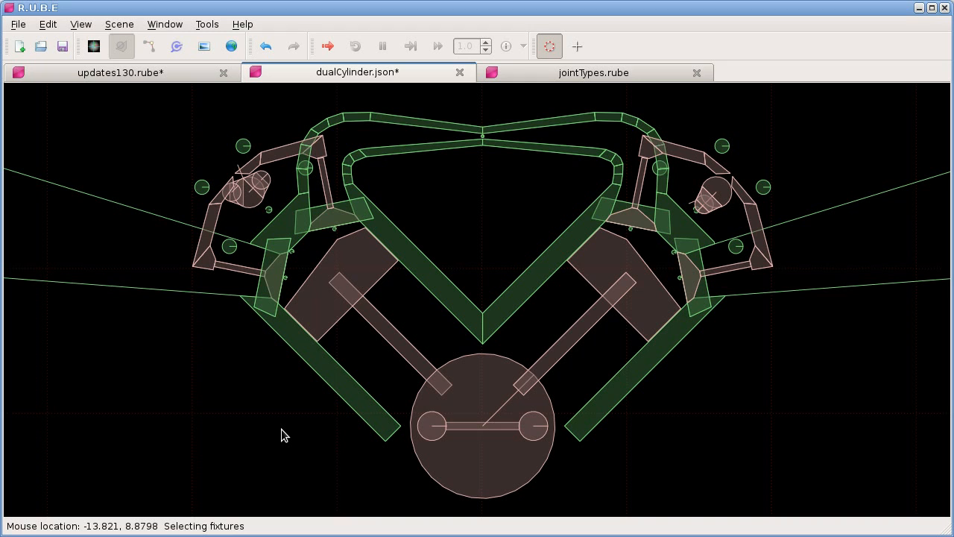
pyautogui.press('h')
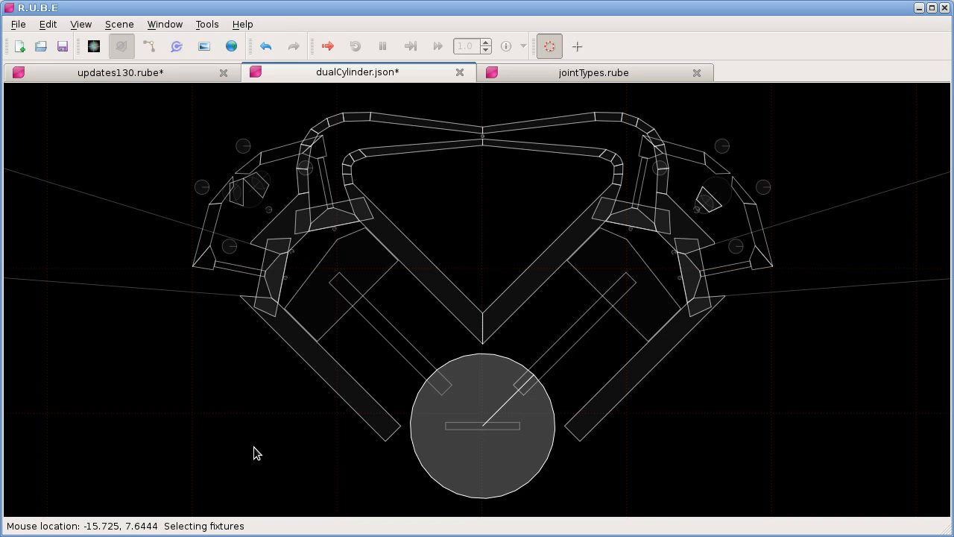
pyautogui.press('d')
pyautogui.press('d')
pyautogui.press('d')
pyautogui.press('d')
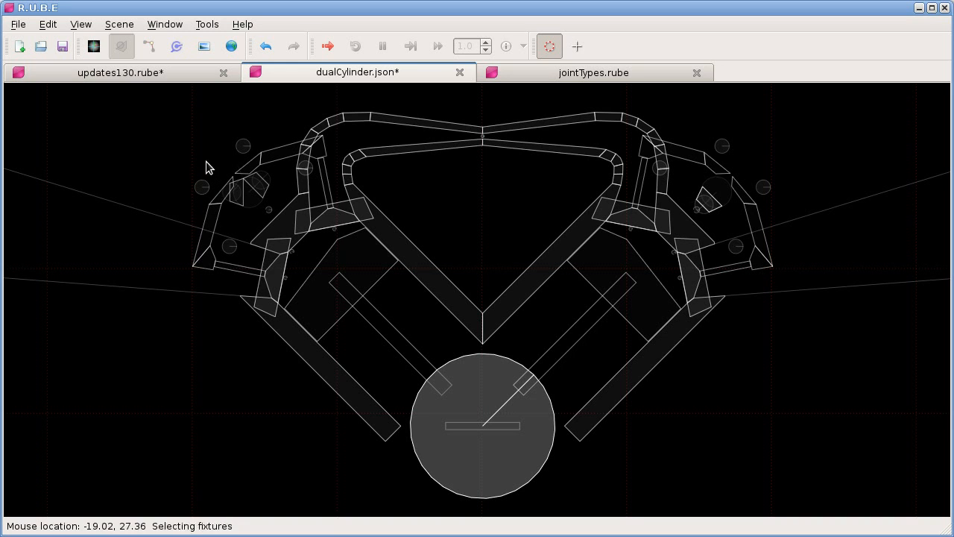
# Step: Examine the fixtures around the left cam and intake duct up close in the coloured and greyscale display modes
pyautogui.moveTo(160, 116); pyautogui.dragTo(181, 169, button='right')
pyautogui.moveTo(187, 122); pyautogui.dragTo(204, 240, button='right')
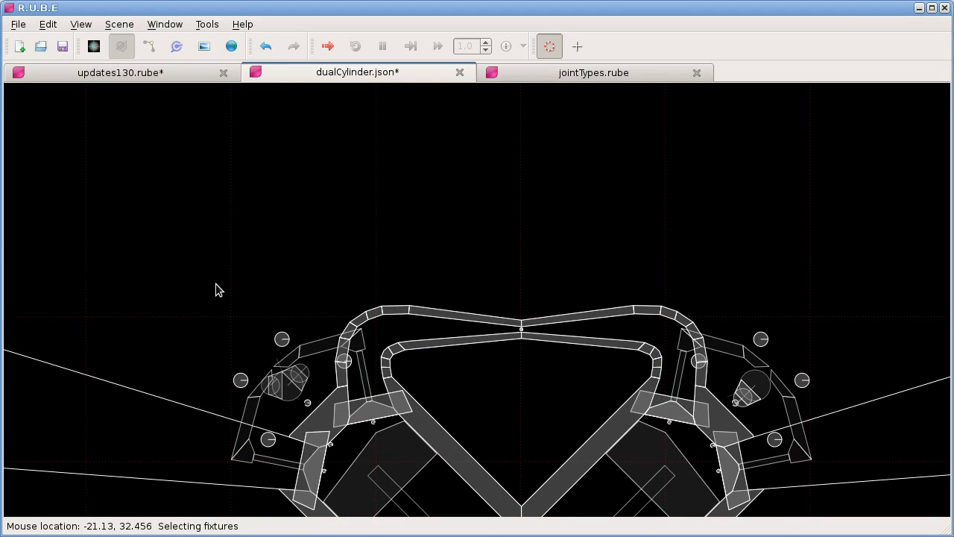
pyautogui.click(192, 310)
pyautogui.moveTo(170, 296); pyautogui.dragTo(440, 496)
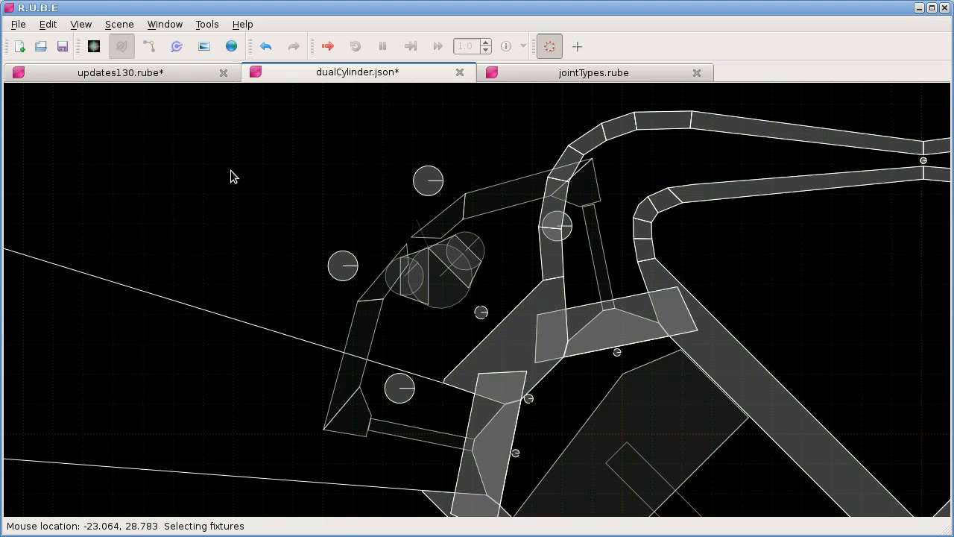
pyautogui.click(660, 127)
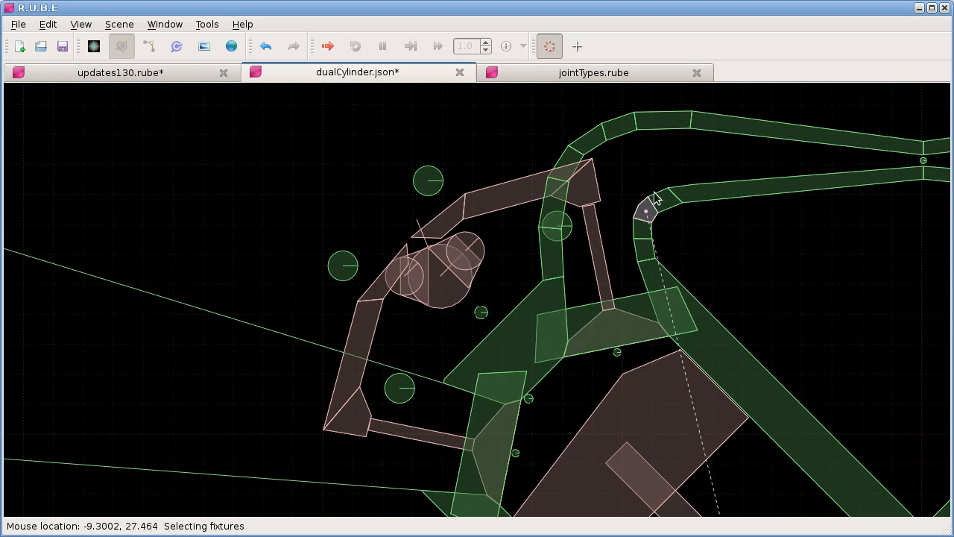
pyautogui.press('c')
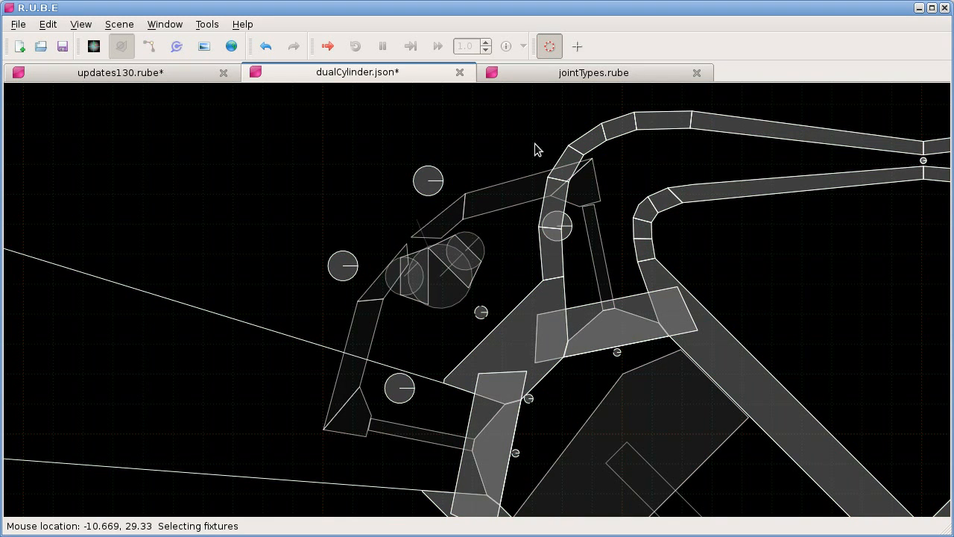
pyautogui.scroll(2, 317, 186)
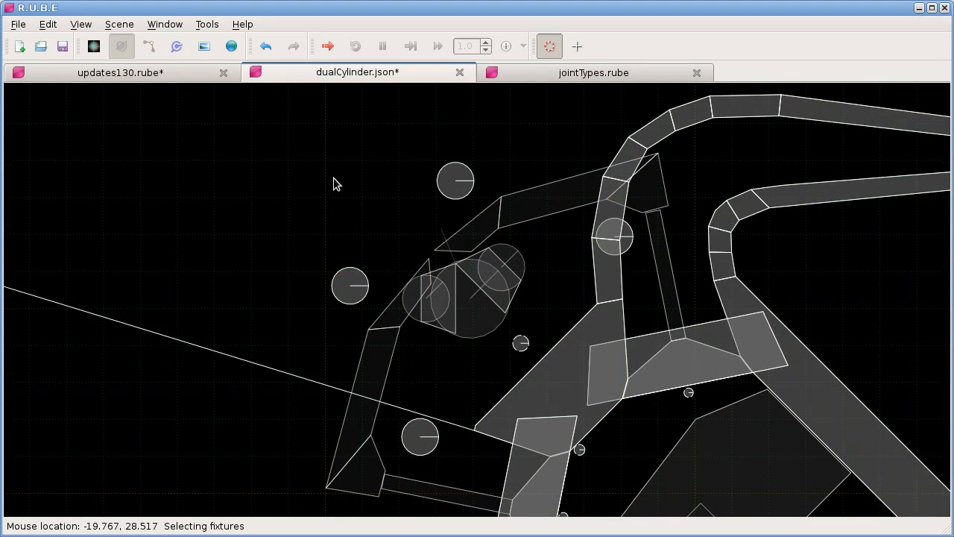
pyautogui.scroll(-1, 323, 175)
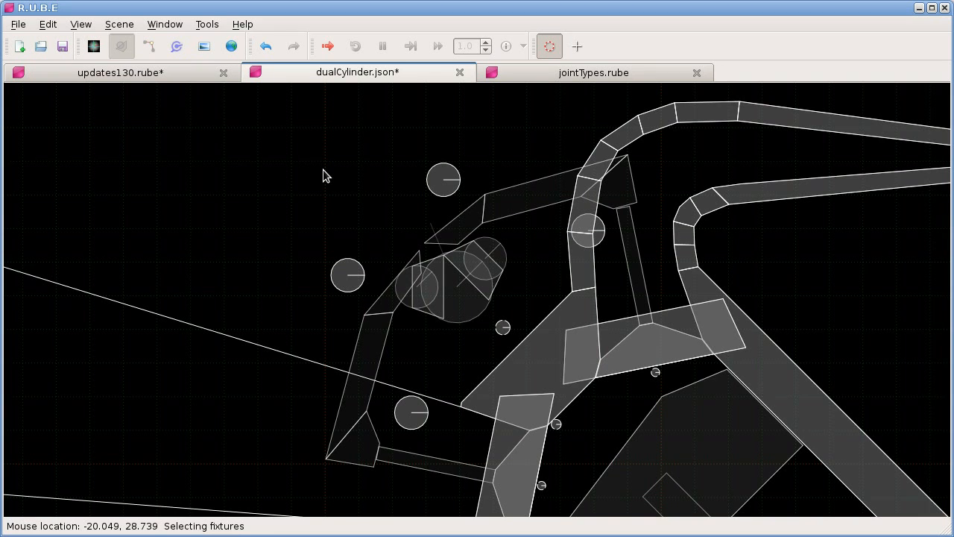
pyautogui.scroll(3, 323, 176)
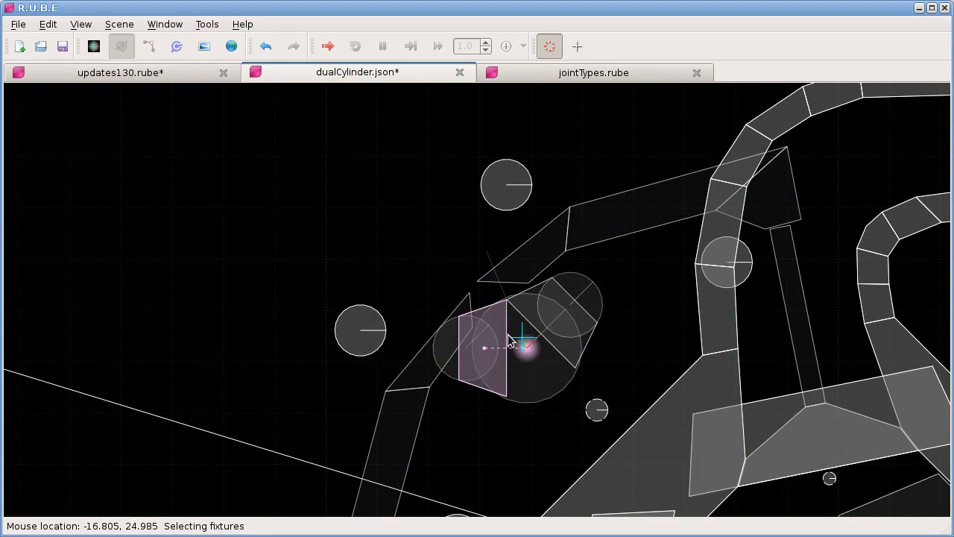
pyautogui.scroll(-1, 481, 431)
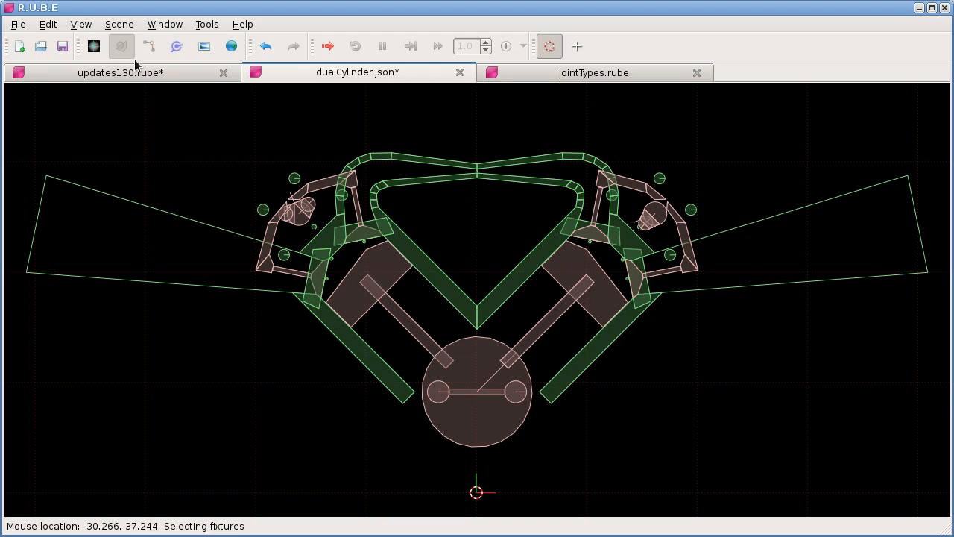
pyautogui.click(120, 24)
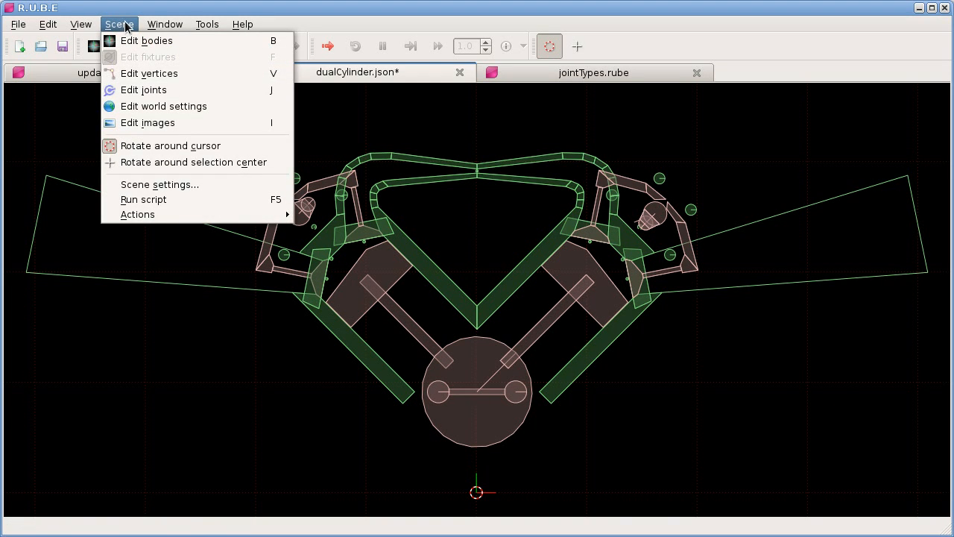
pyautogui.click(122, 25)
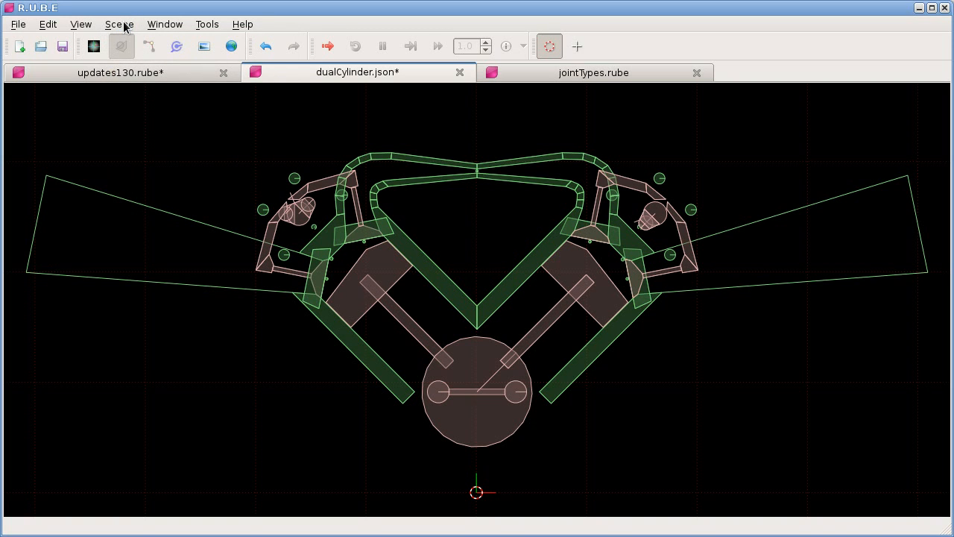
pyautogui.click(122, 24)
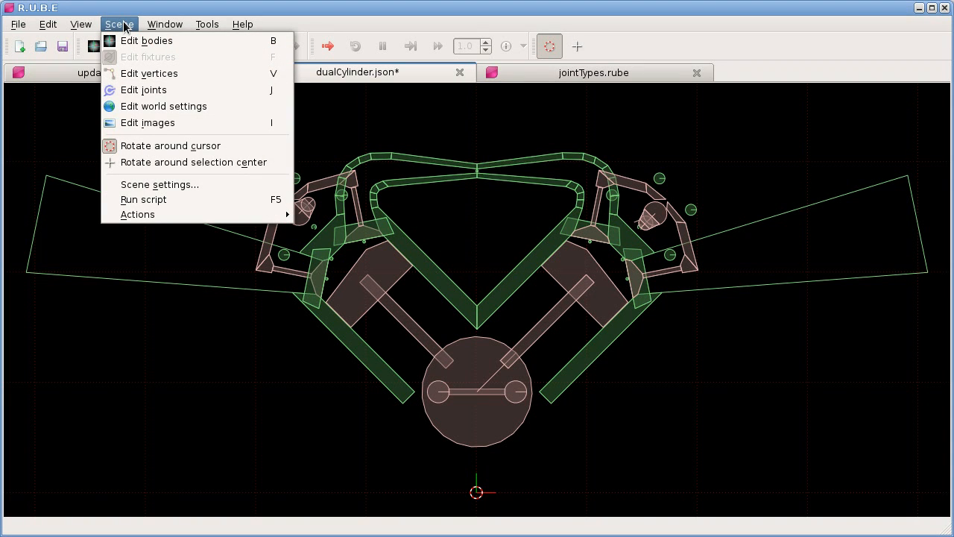
pyautogui.click(123, 24)
# Step: Open the program options and review the backup settings for scene files and script log files
pyautogui.click(207, 24)
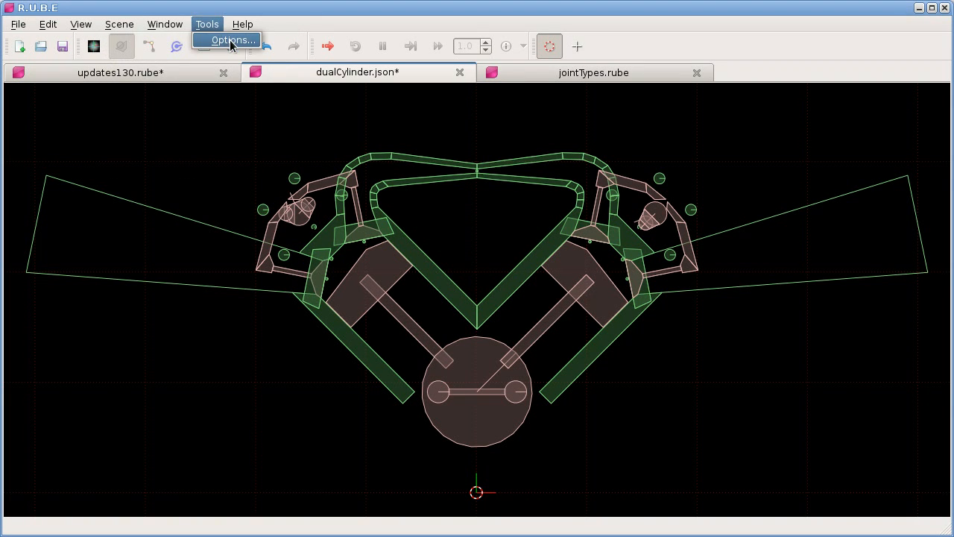
pyautogui.click(226, 42)
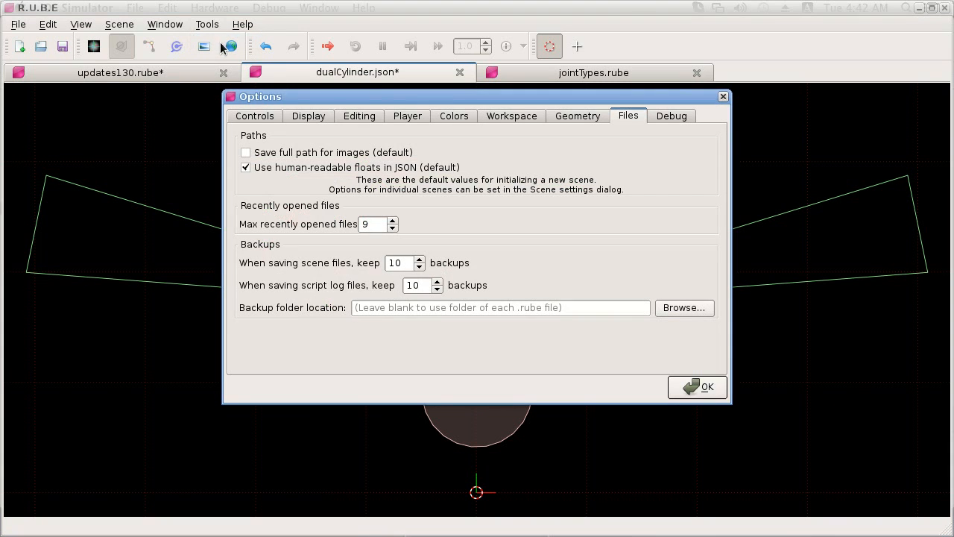
pyautogui.moveTo(276, 97); pyautogui.dragTo(260, 101)
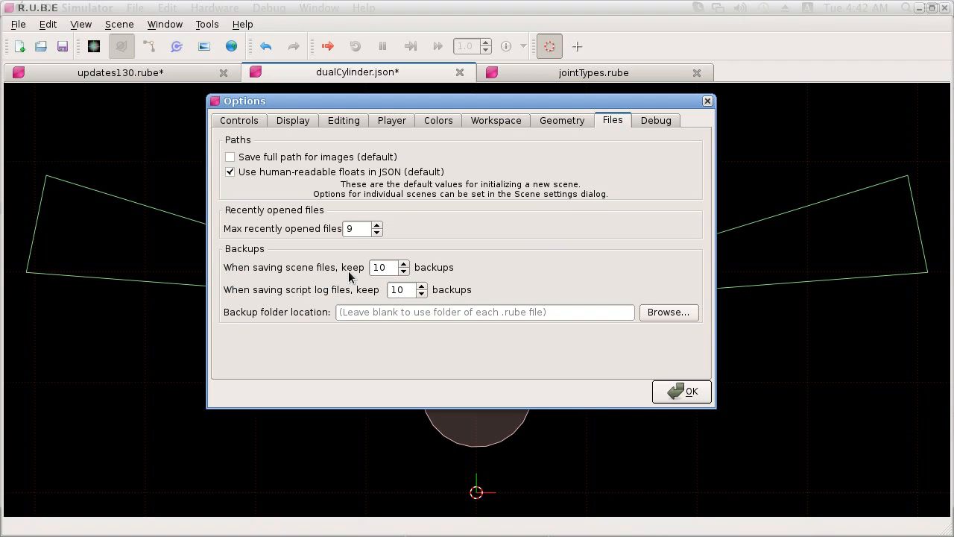
pyautogui.moveTo(348, 271)
# Step: Switch to the file manager showing sampleScenes and examine the contents of the jointTypes.rube-backups folder
pyautogui.hotkey('alt', 'Tab')
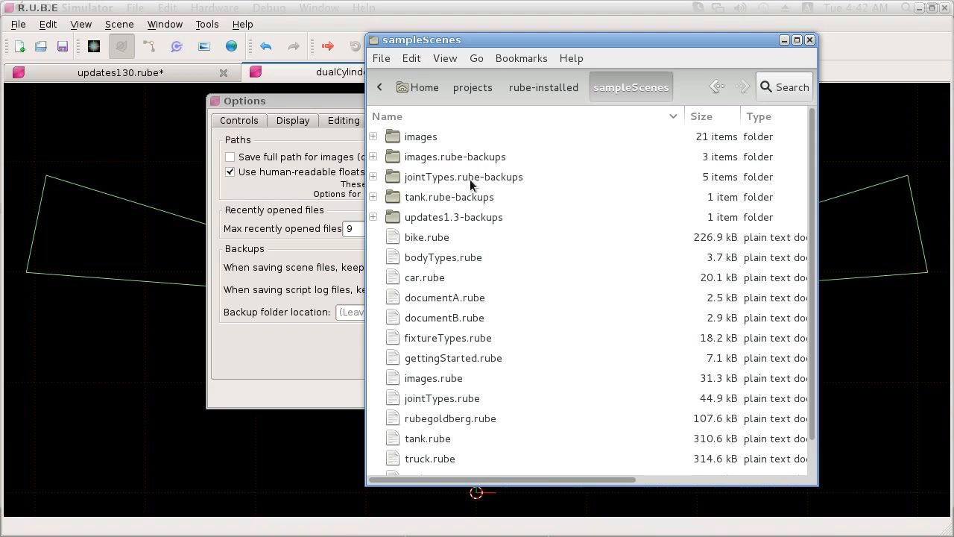
pyautogui.click(374, 178)
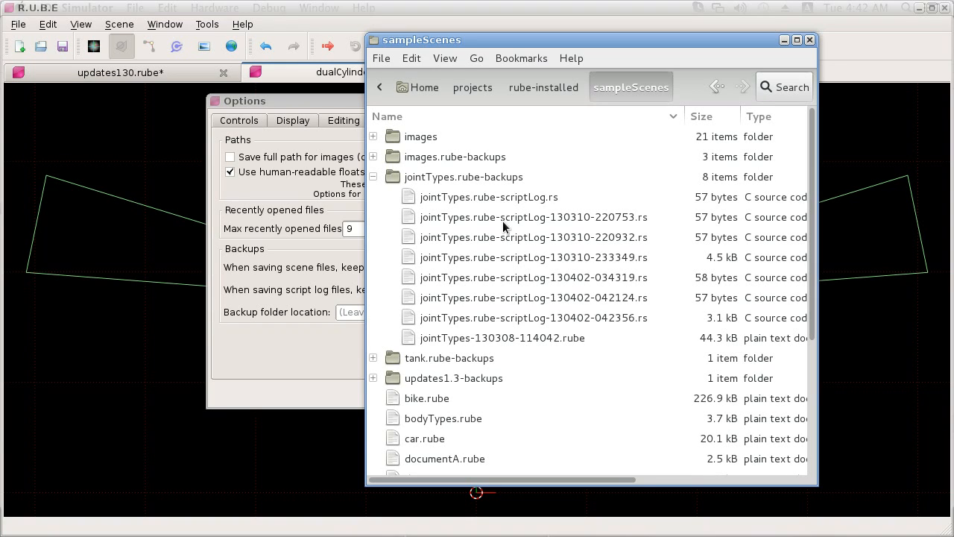
pyautogui.moveTo(409, 40); pyautogui.dragTo(607, 43)
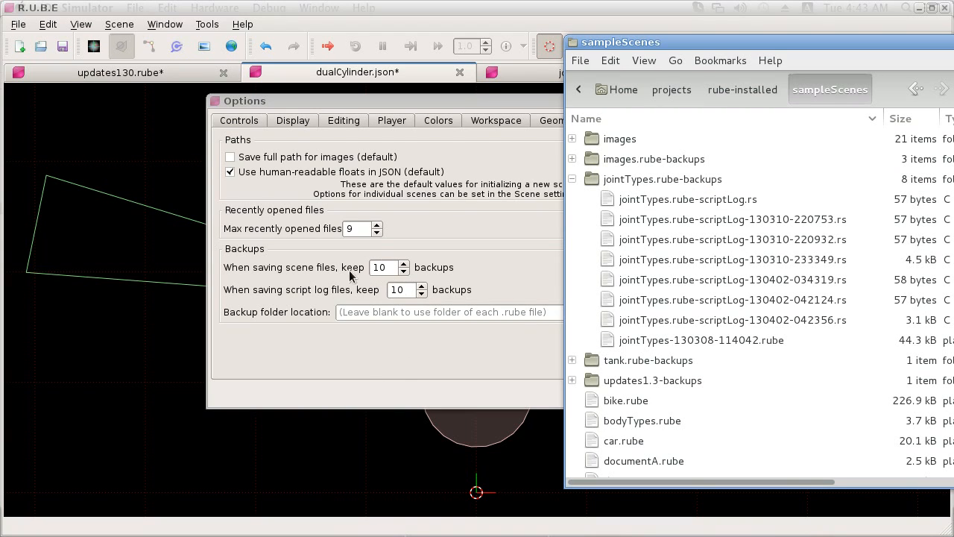
# Step: Return to the R.U.B.E options, review the backup counts and folder location, and close the dialog
pyautogui.click(294, 268)
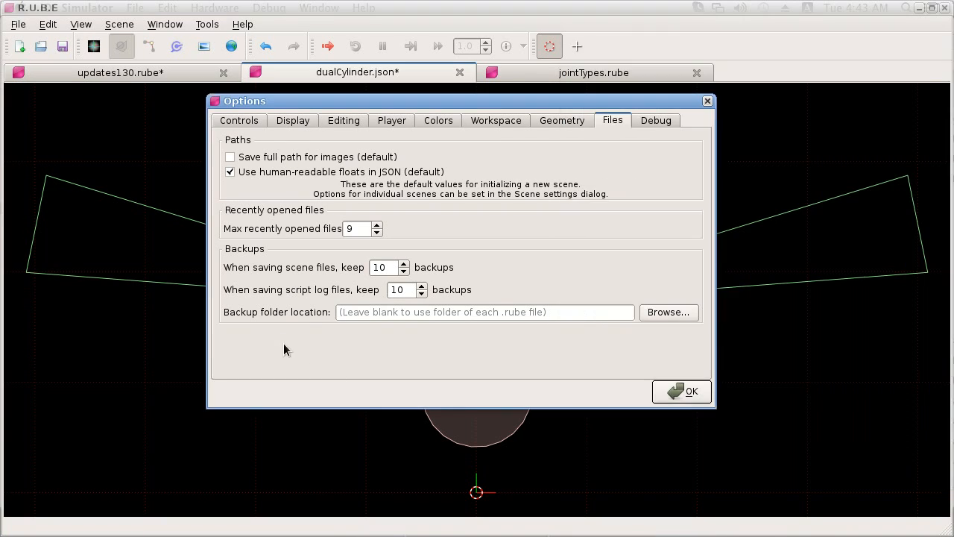
pyautogui.moveTo(295, 271)
pyautogui.moveTo(455, 104); pyautogui.dragTo(464, 104)
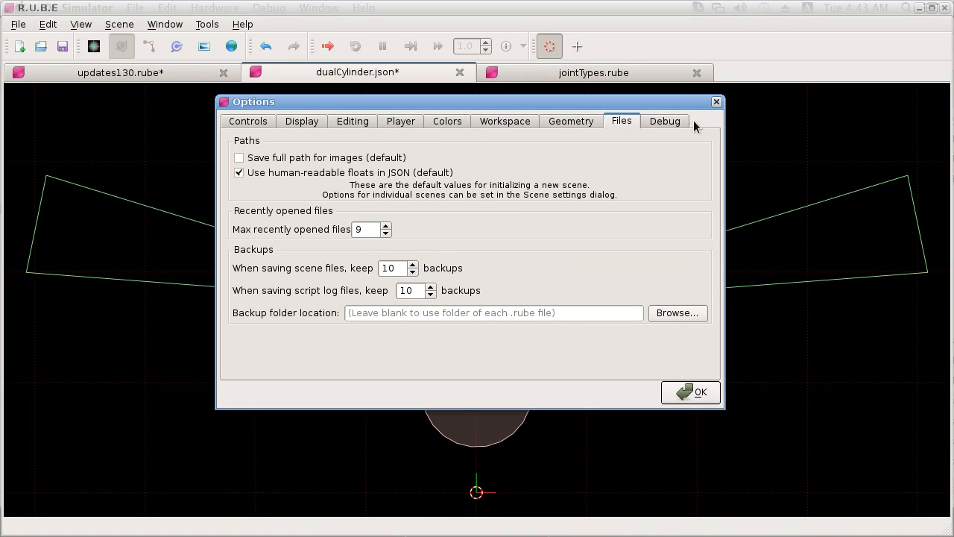
pyautogui.click(715, 101)
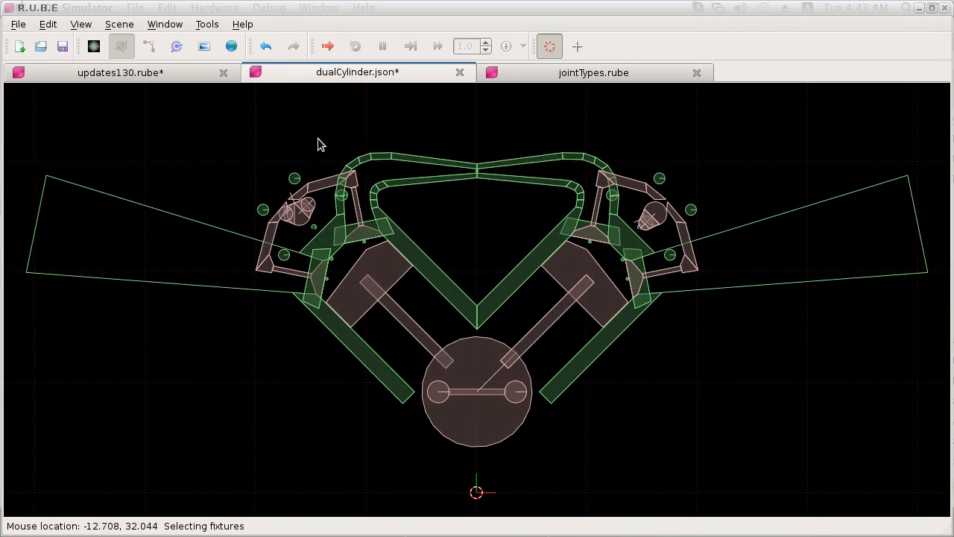
# Step: Open the export options in the dualCylinder.json scene settings, expand the world properties and make the dialog taller
pyautogui.click(120, 25)
pyautogui.click(159, 184)
pyautogui.click(360, 118)
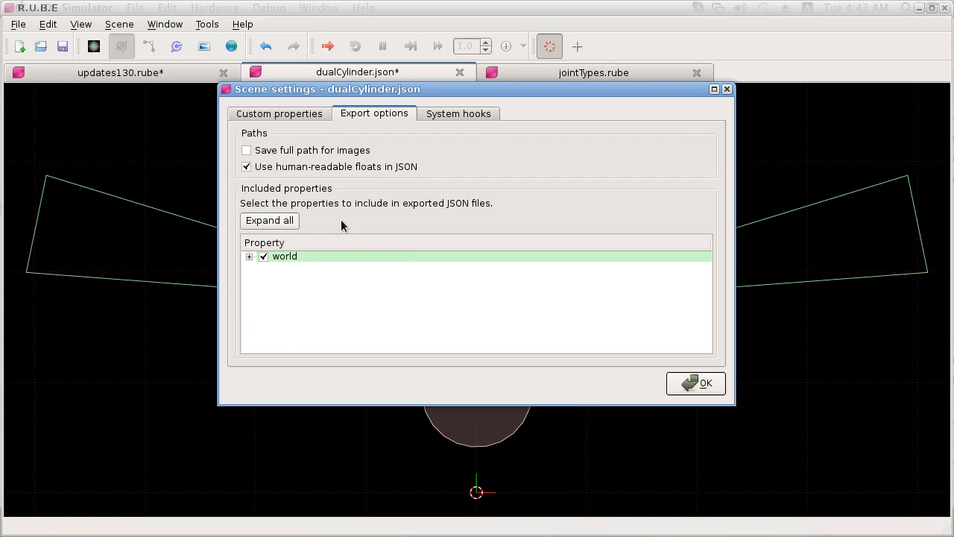
pyautogui.click(249, 256)
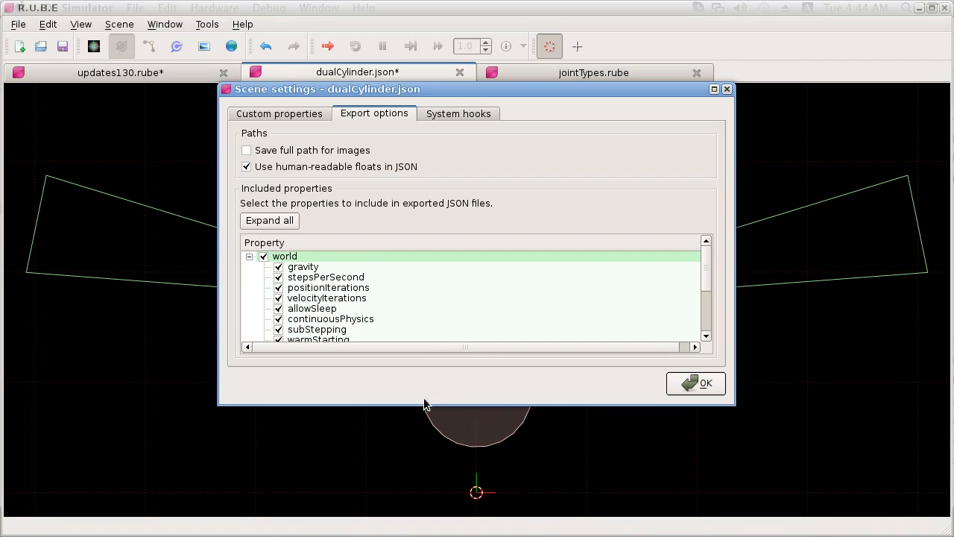
pyautogui.moveTo(415, 405); pyautogui.dragTo(412, 498)
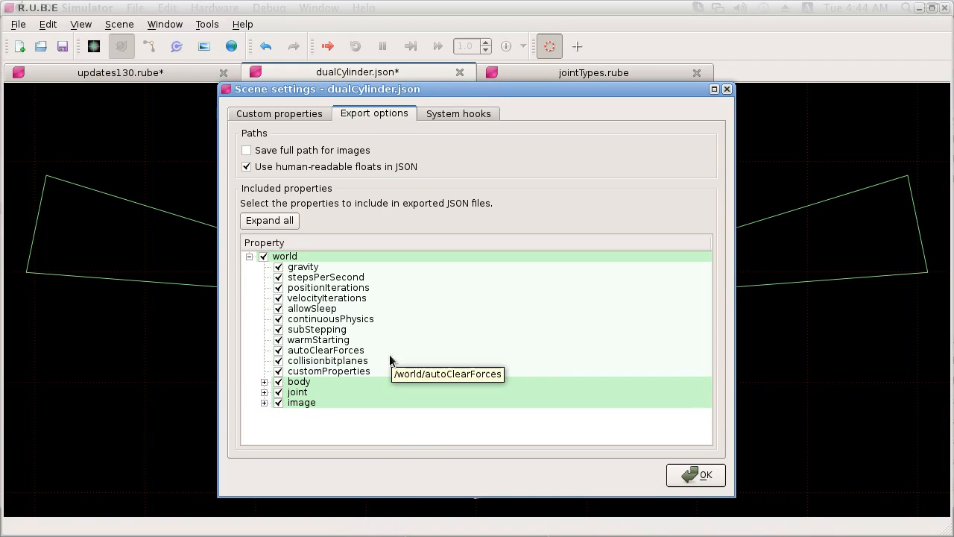
# Step: Exclude the image properties glDrawElements, glTexCoordPointer and glVertexPointer from the exported JSON, keeping customProperties included
pyautogui.click(264, 403)
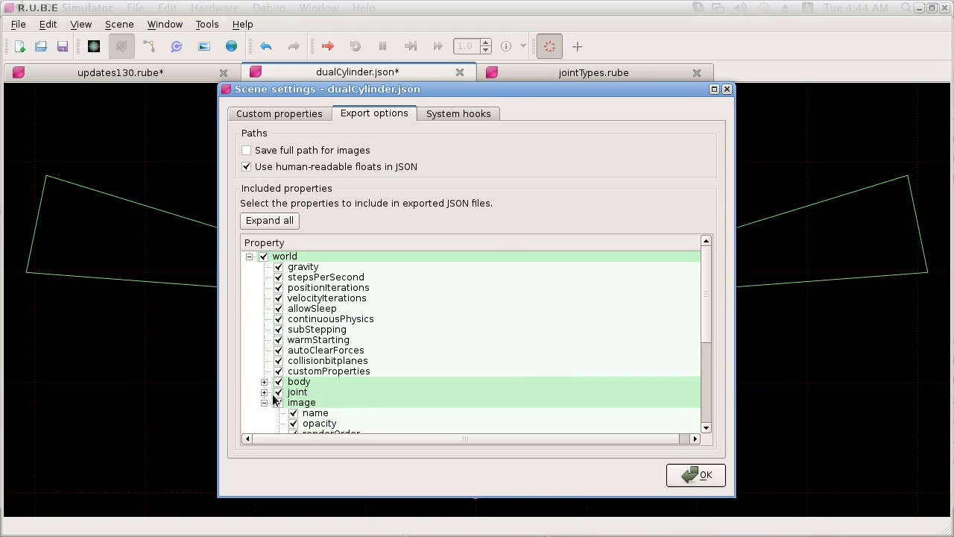
pyautogui.scroll(-5, 276, 375)
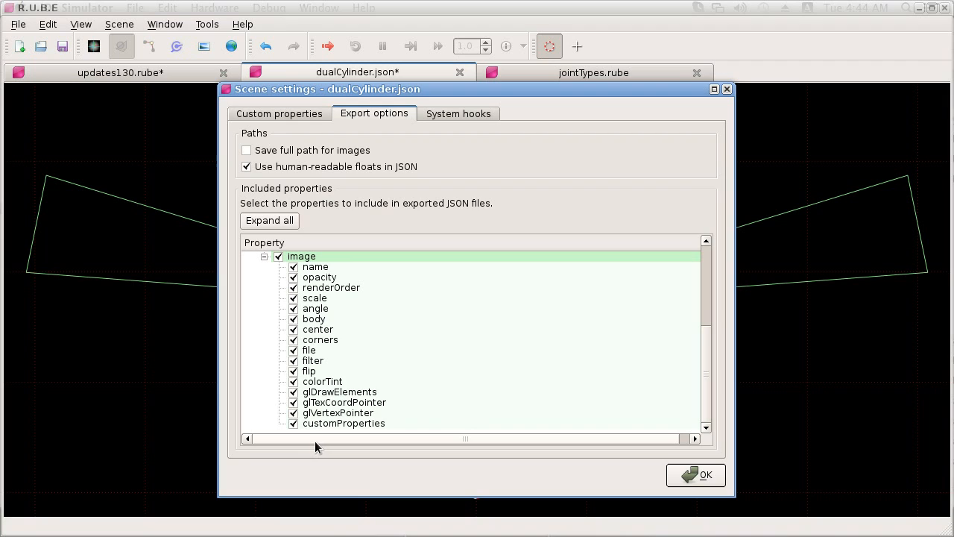
pyautogui.click(293, 392)
pyautogui.click(294, 403)
pyautogui.click(294, 413)
pyautogui.click(293, 424)
pyautogui.click(293, 424)
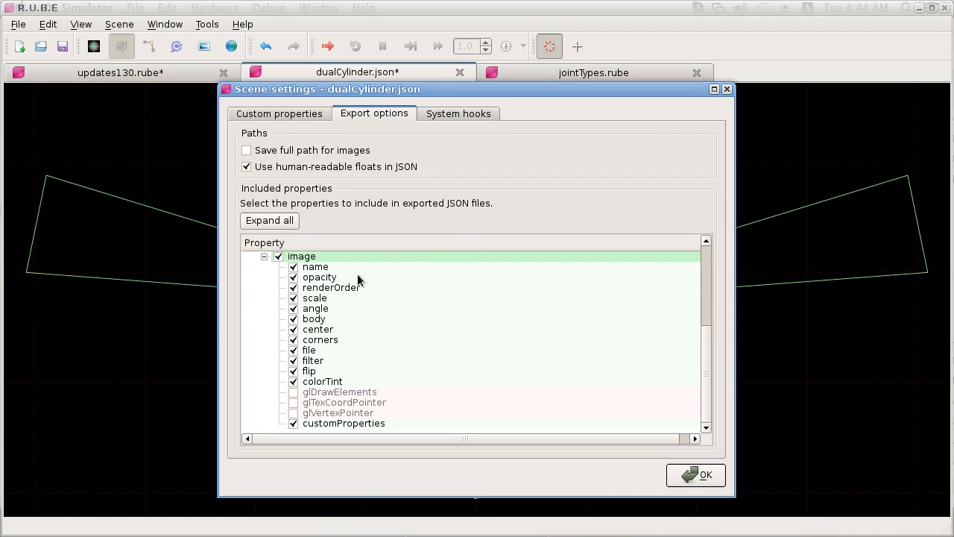
# Step: Exclude the body properties massData-mass, massData-center and massData-I from the exported JSON
pyautogui.scroll(5, 277, 273)
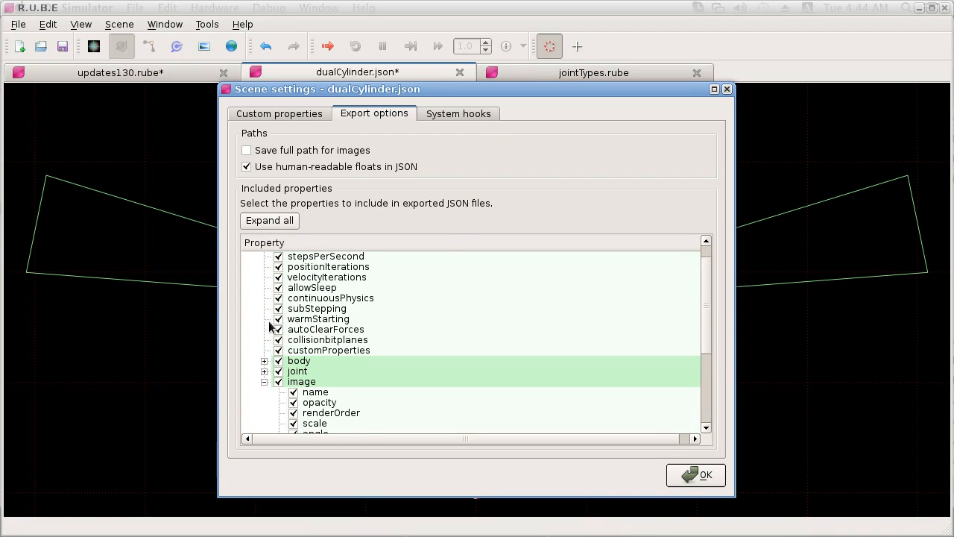
pyautogui.click(264, 361)
pyautogui.scroll(-5, 272, 362)
pyautogui.scroll(1, 299, 305)
pyautogui.scroll(-1, 301, 316)
pyautogui.scroll(-2, 313, 335)
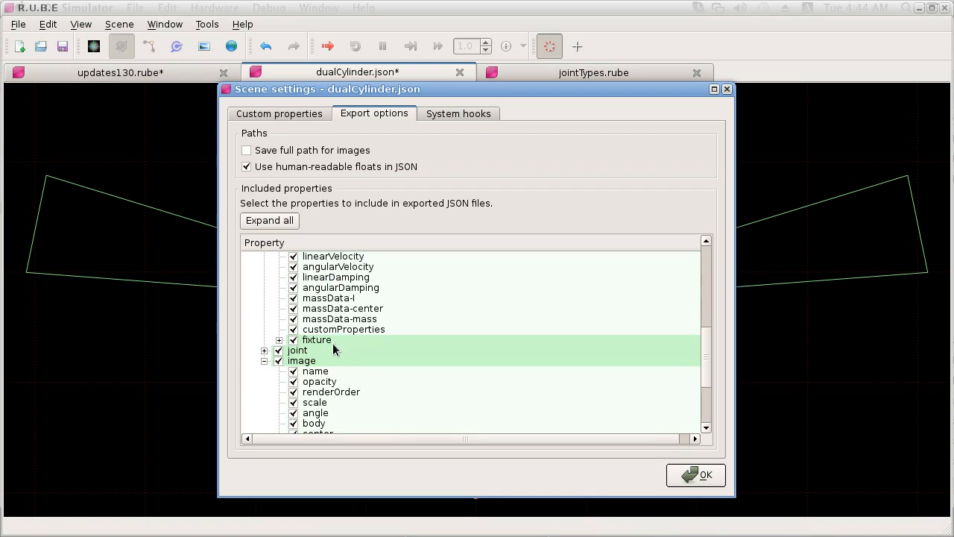
pyautogui.click(293, 318)
pyautogui.click(293, 308)
pyautogui.click(293, 298)
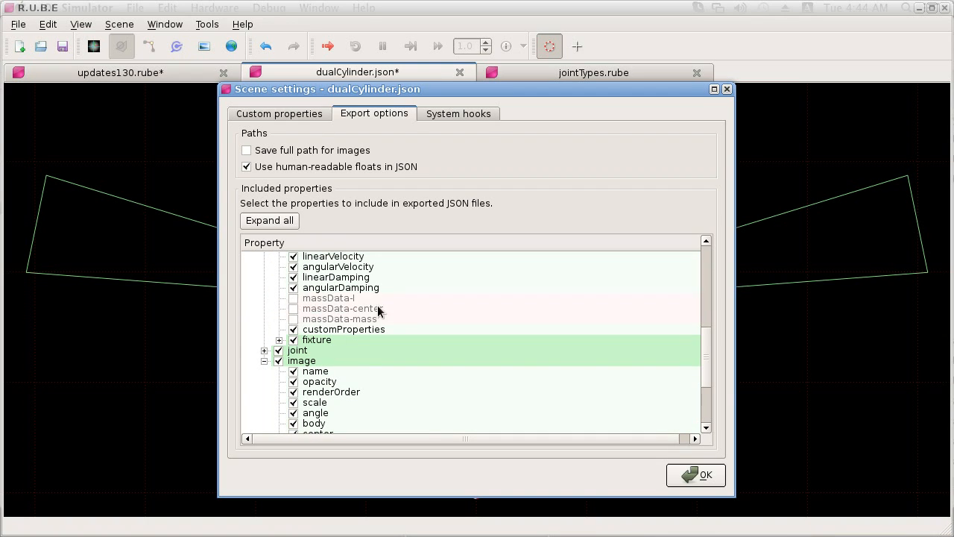
pyautogui.scroll(8, 381, 325)
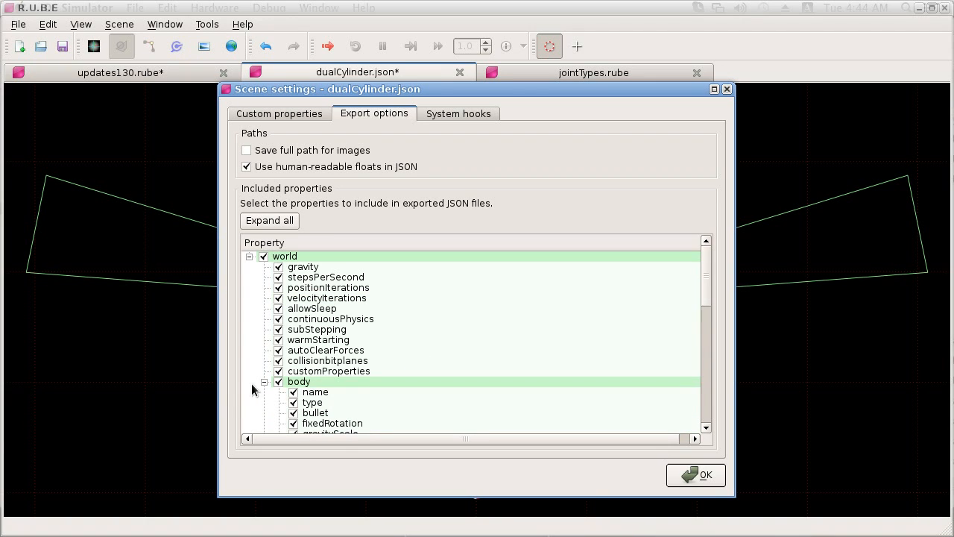
# Step: Collapse the body and image property groups, and exclude and re-include the entire world group in the JSON export
pyautogui.click(264, 381)
pyautogui.click(264, 402)
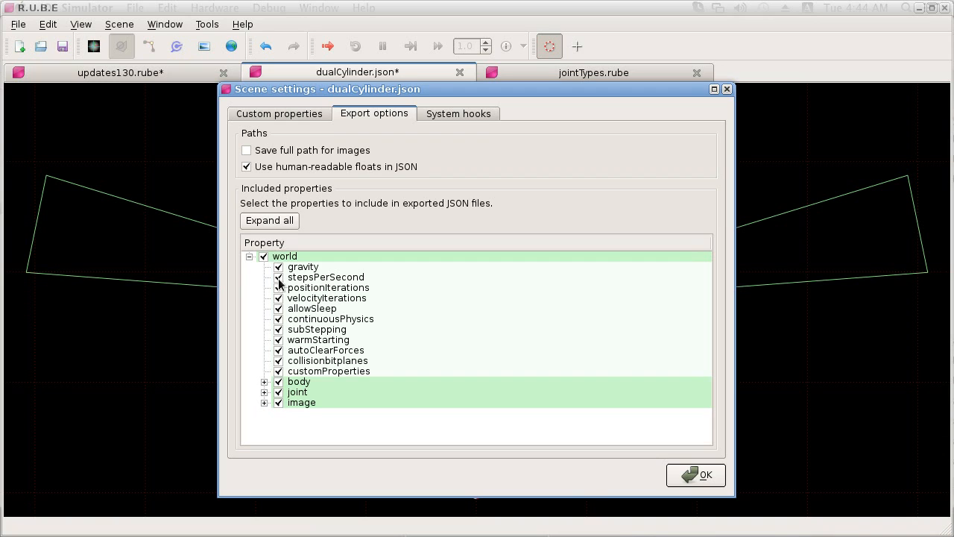
pyautogui.click(263, 256)
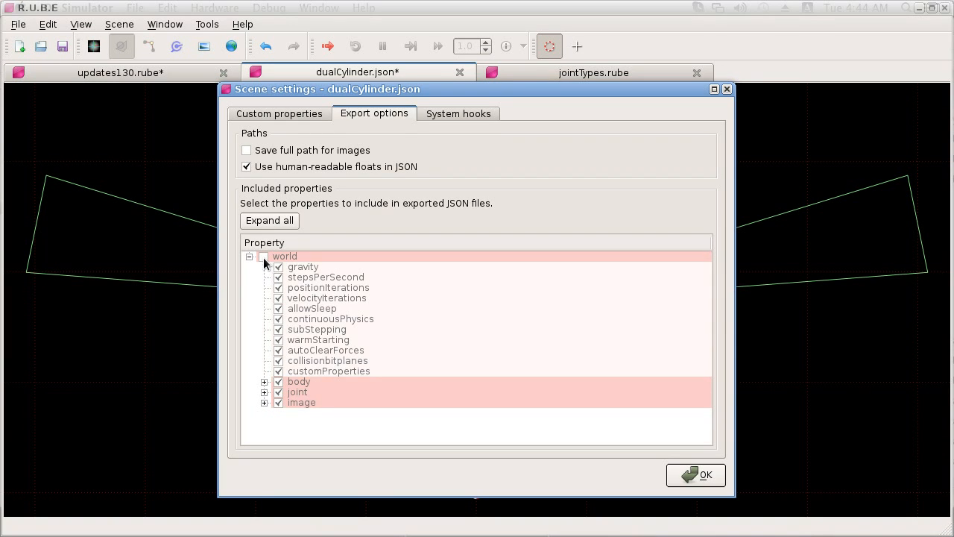
pyautogui.click(263, 256)
pyautogui.moveTo(516, 163)
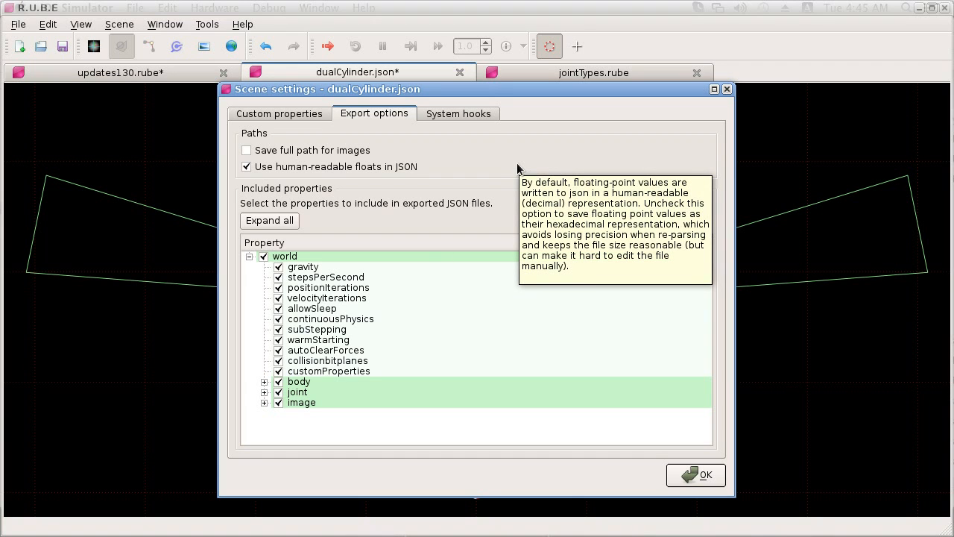
# Step: Enable the after-export system hook for dualCylinder.json, and dismiss its scene settings
pyautogui.click(455, 114)
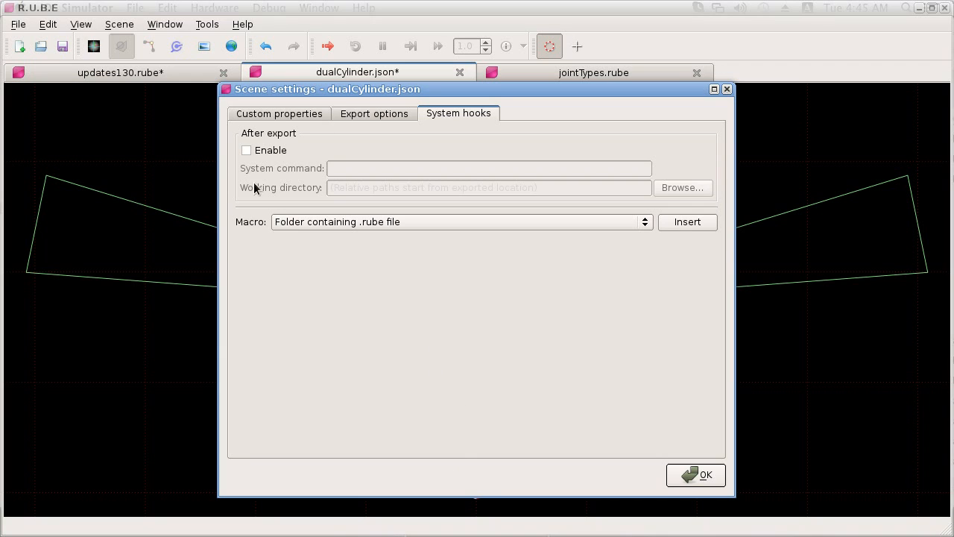
pyautogui.click(246, 151)
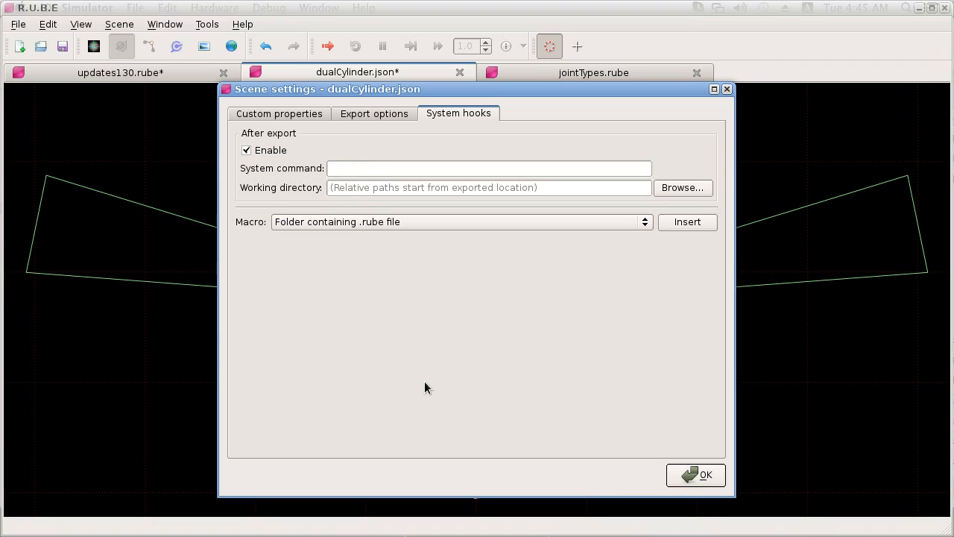
pyautogui.click(727, 89)
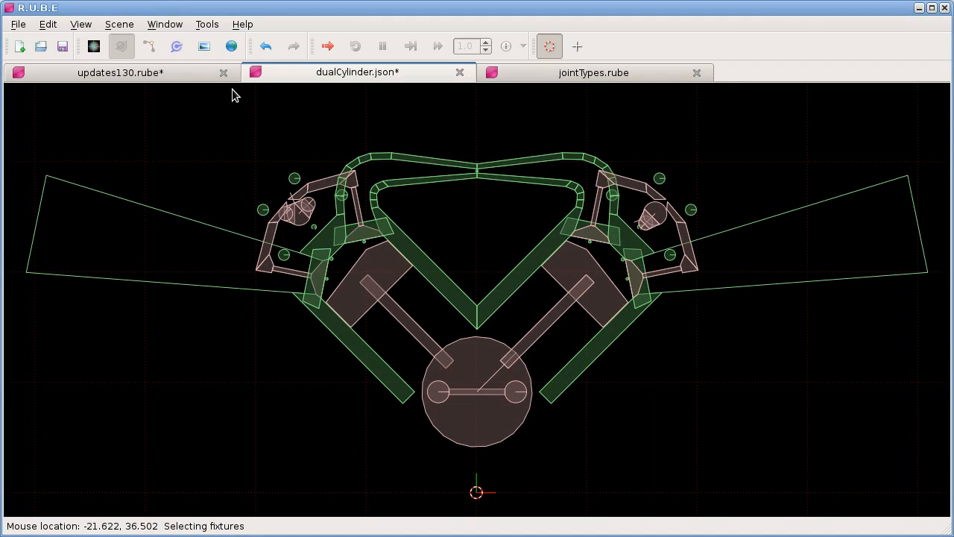
# Step: In the updates130.rube scene settings, enable the after-export system hook with the system command "ls -lh"
pyautogui.click(100, 74)
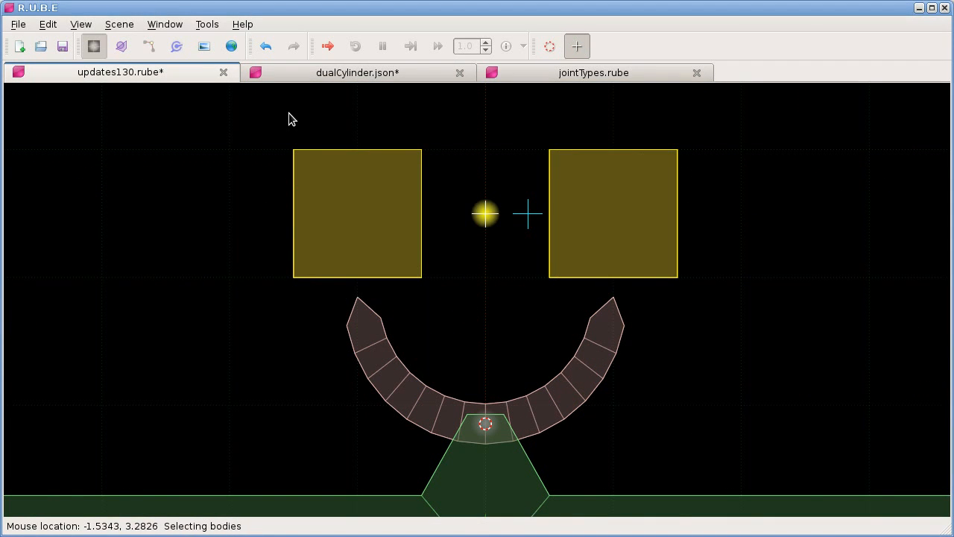
pyautogui.click(119, 23)
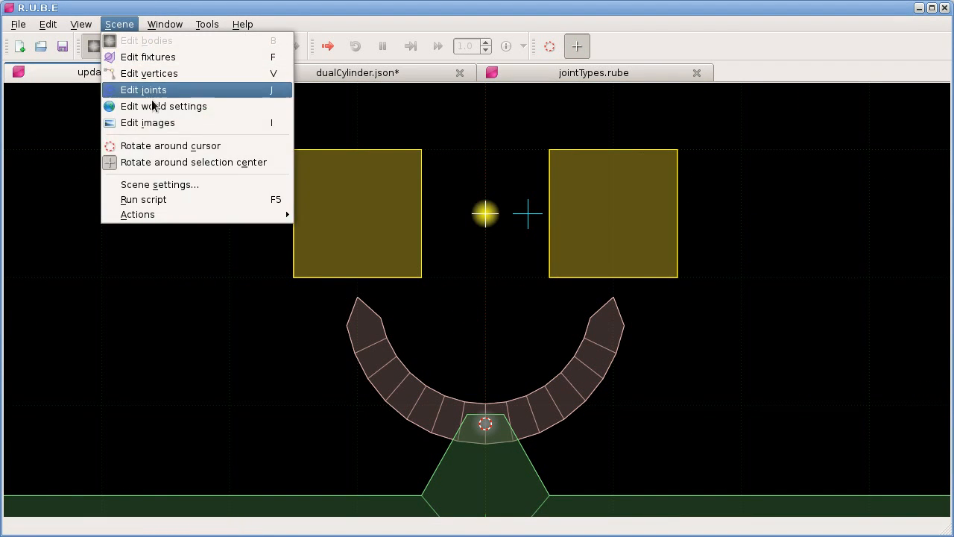
pyautogui.click(171, 182)
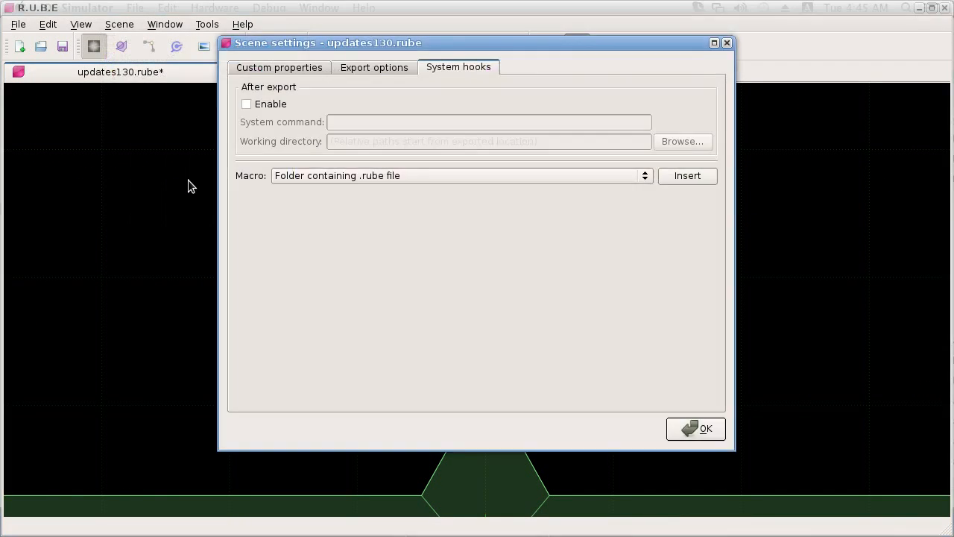
pyautogui.click(267, 105)
pyautogui.click(346, 122)
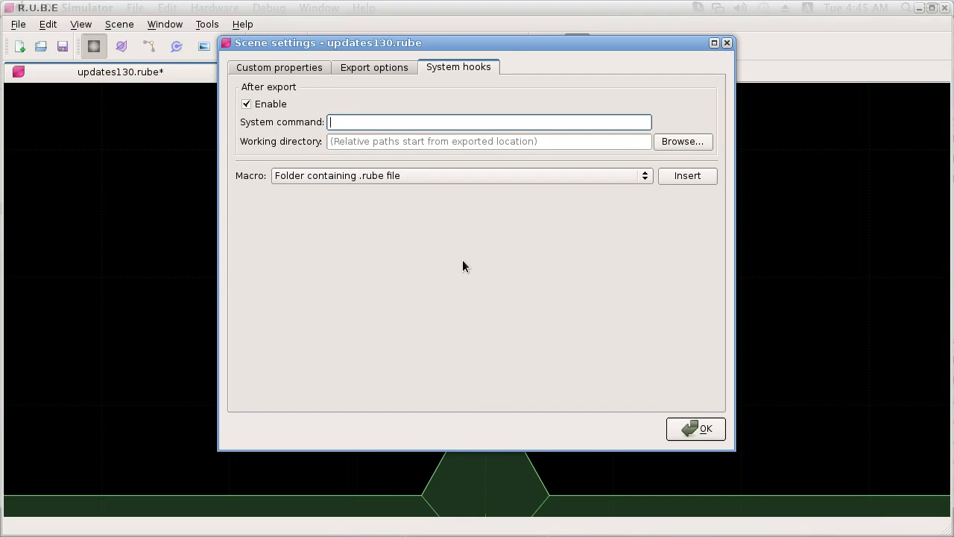
pyautogui.write('ls -lh')
pyautogui.moveTo(362, 122); pyautogui.dragTo(309, 122)
pyautogui.click(350, 123)
# Step: Try entering a home folder path as the working directory, clear it, and open and dismiss the folder browser
pyautogui.moveTo(386, 141)
pyautogui.click(334, 142)
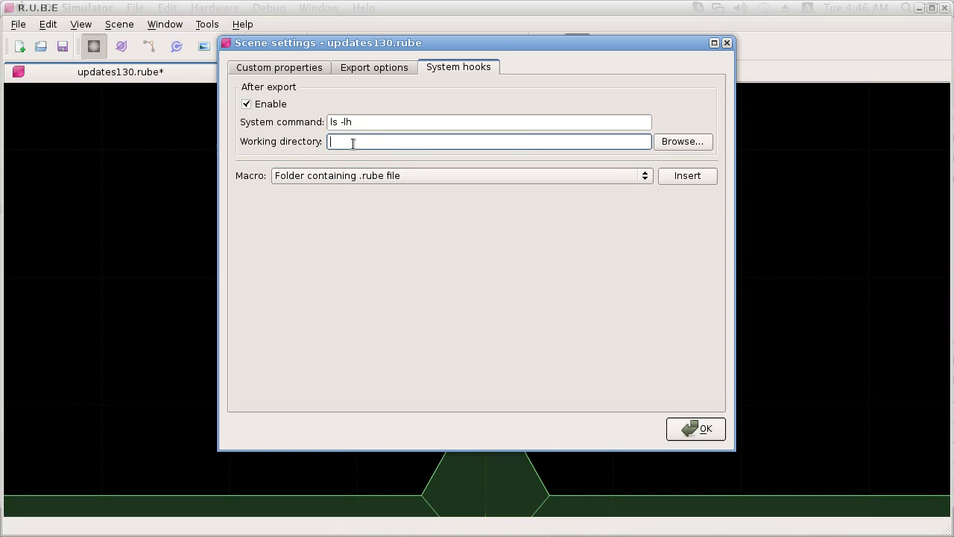
pyautogui.write('/ho')
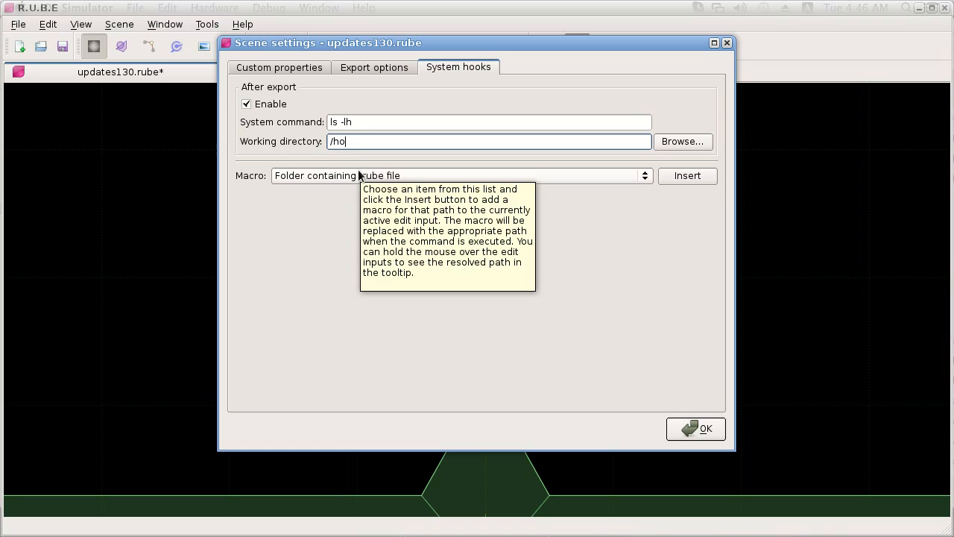
pyautogui.write('me /crhris')
pyautogui.press('BackSpace')
pyautogui.press('BackSpace')
pyautogui.press('BackSpace')
pyautogui.press('BackSpace')
pyautogui.press('BackSpace')
pyautogui.press('BackSpace')
pyautogui.press('BackSpace')
pyautogui.press('BackSpace')
pyautogui.press('BackSpace')
pyautogui.press('BackSpace')
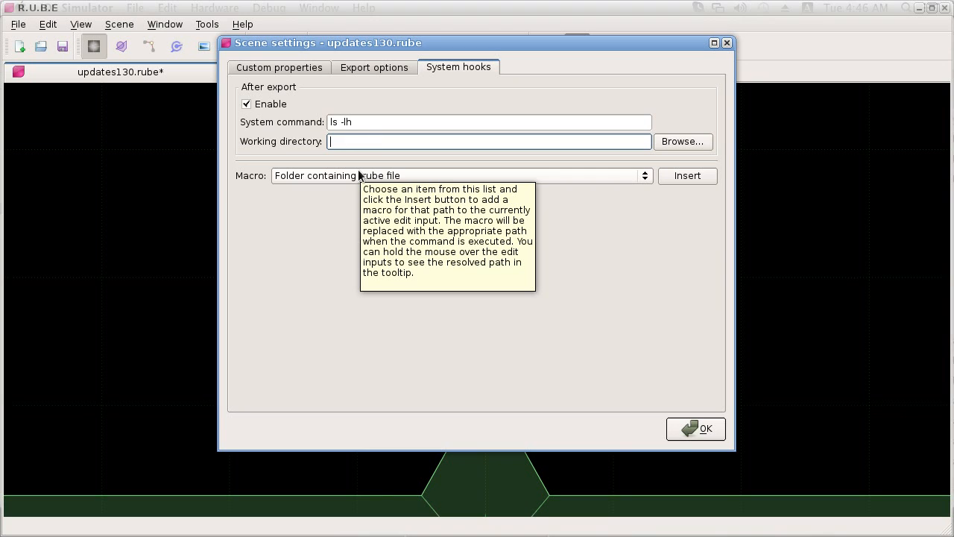
pyautogui.click(699, 146)
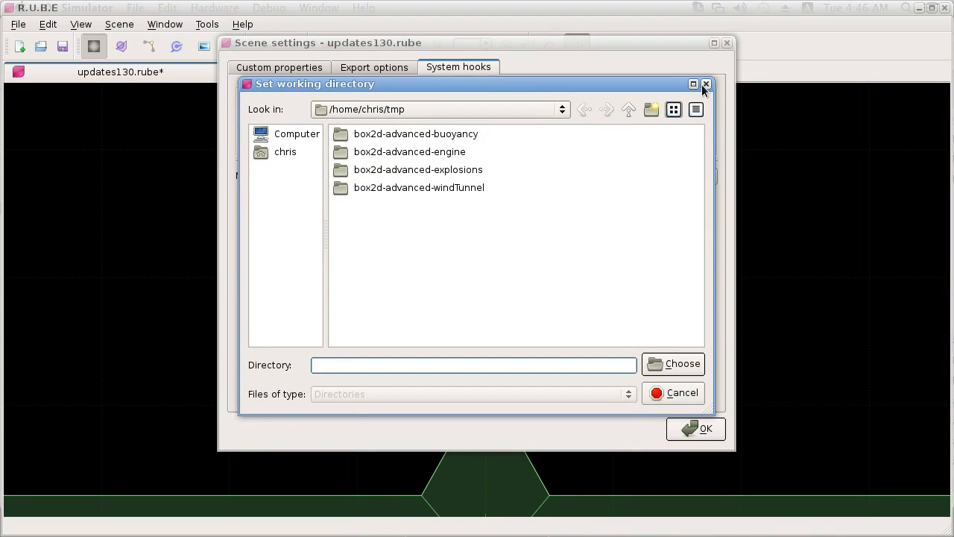
pyautogui.click(705, 84)
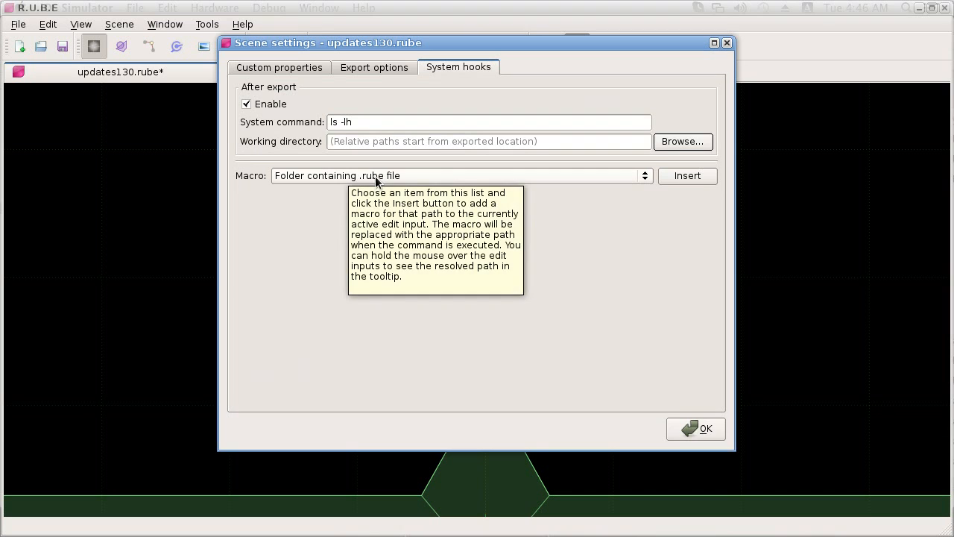
# Step: Insert the "Folder containing exported file" macro as the hook's working directory and confirm the scene settings
pyautogui.click(370, 176)
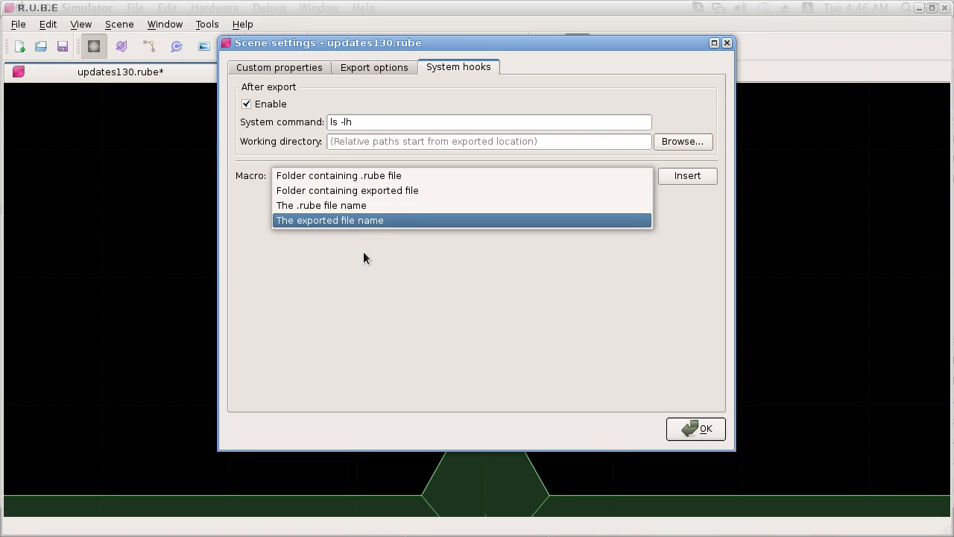
pyautogui.click(334, 190)
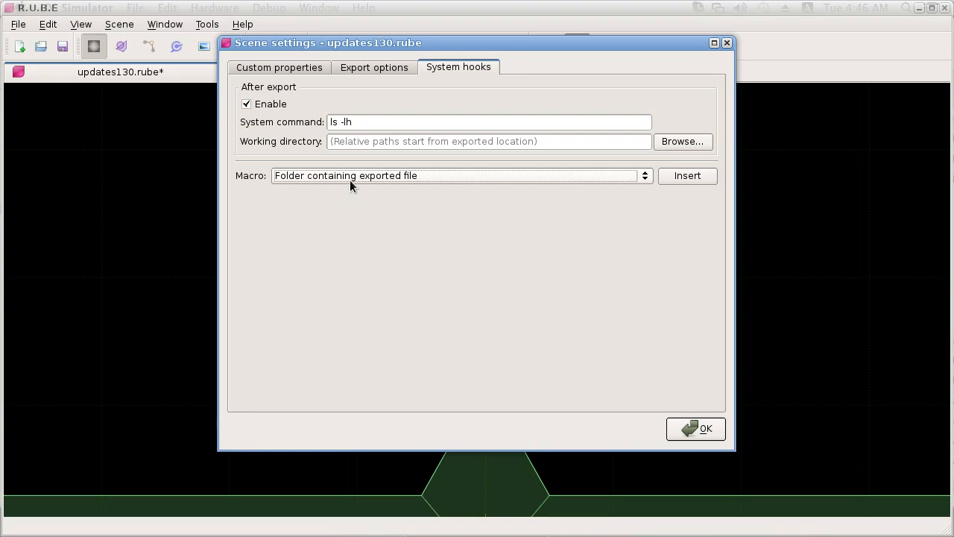
pyautogui.click(340, 142)
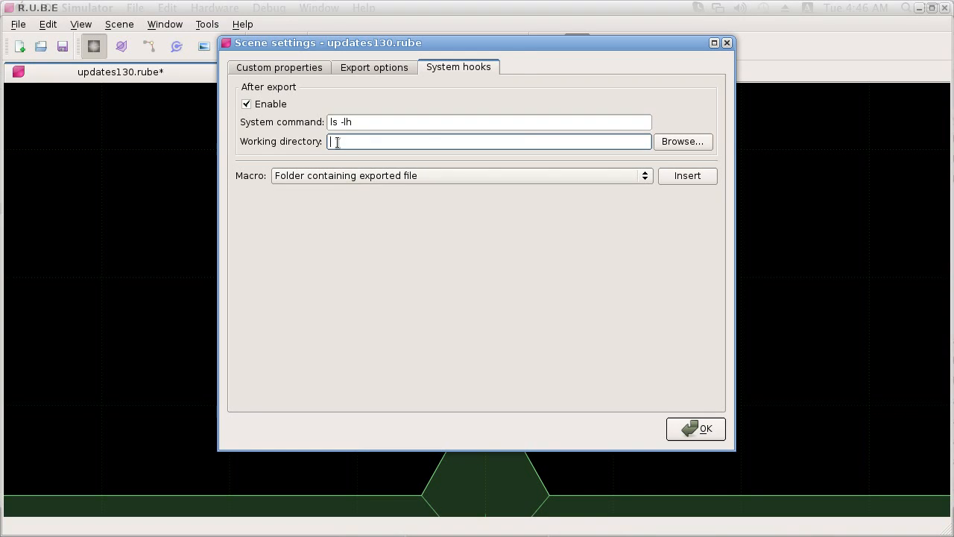
pyautogui.click(685, 177)
pyautogui.moveTo(426, 144)
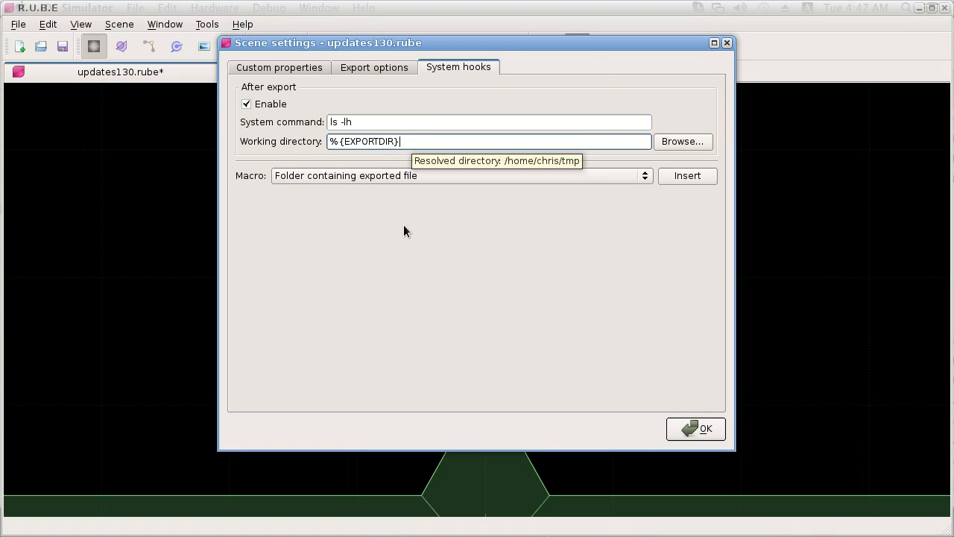
pyautogui.moveTo(359, 125); pyautogui.dragTo(302, 129)
pyautogui.click(342, 125)
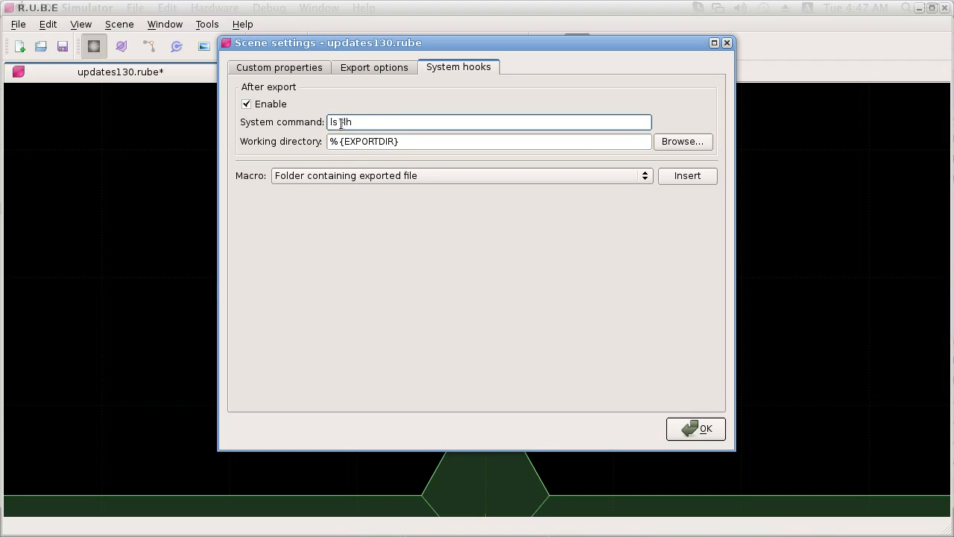
pyautogui.moveTo(369, 121); pyautogui.dragTo(303, 124)
pyautogui.click(357, 122)
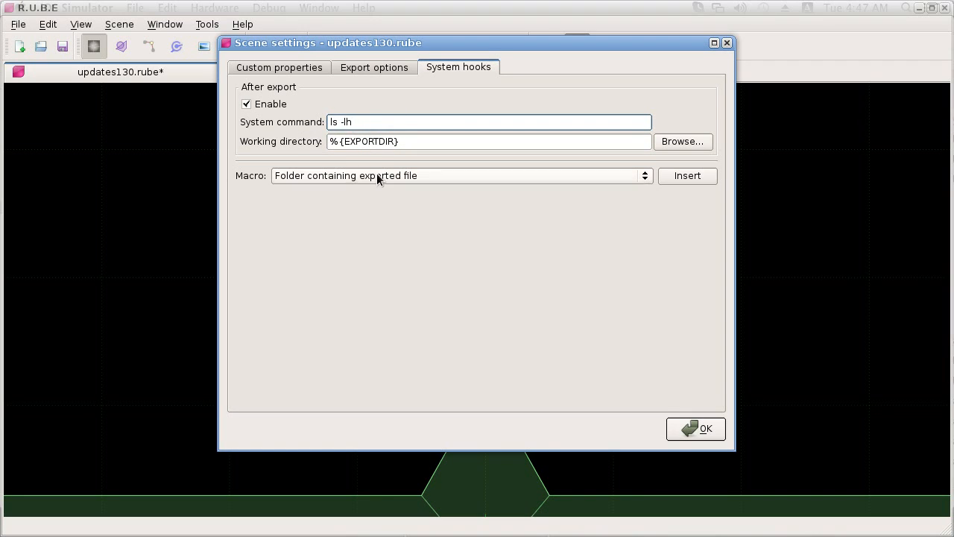
pyautogui.click(698, 429)
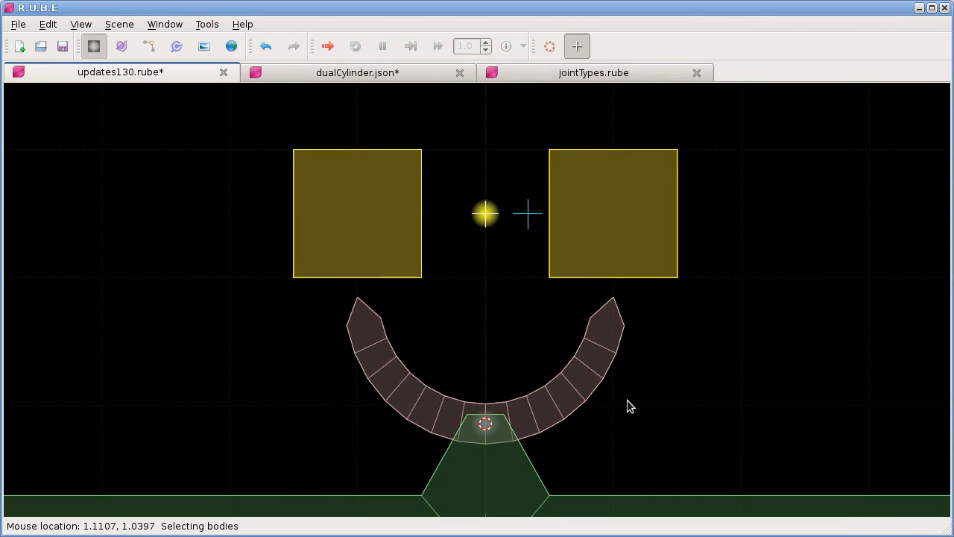
# Step: Show the message log and quick export the scene to updates1.3.json, replacing the existing file
pyautogui.press('F10')
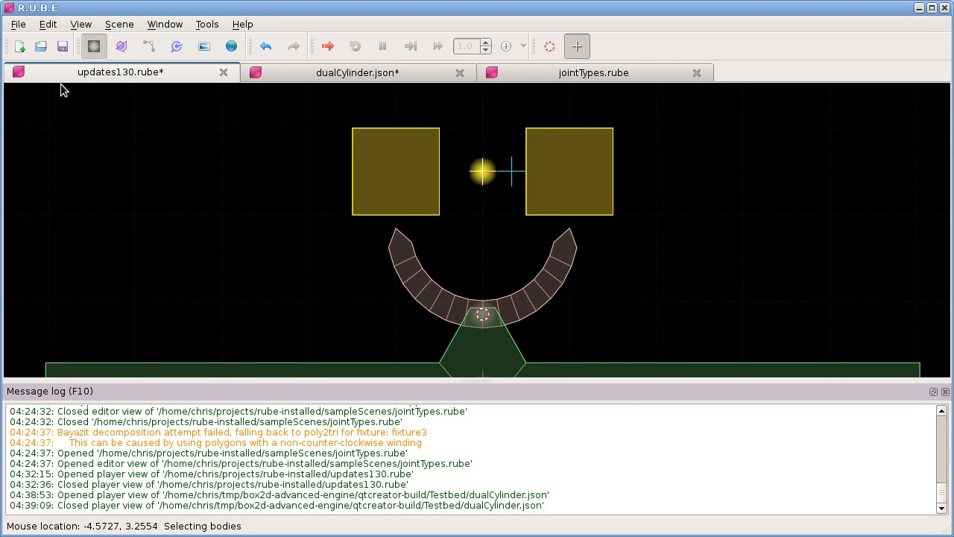
pyautogui.click(18, 25)
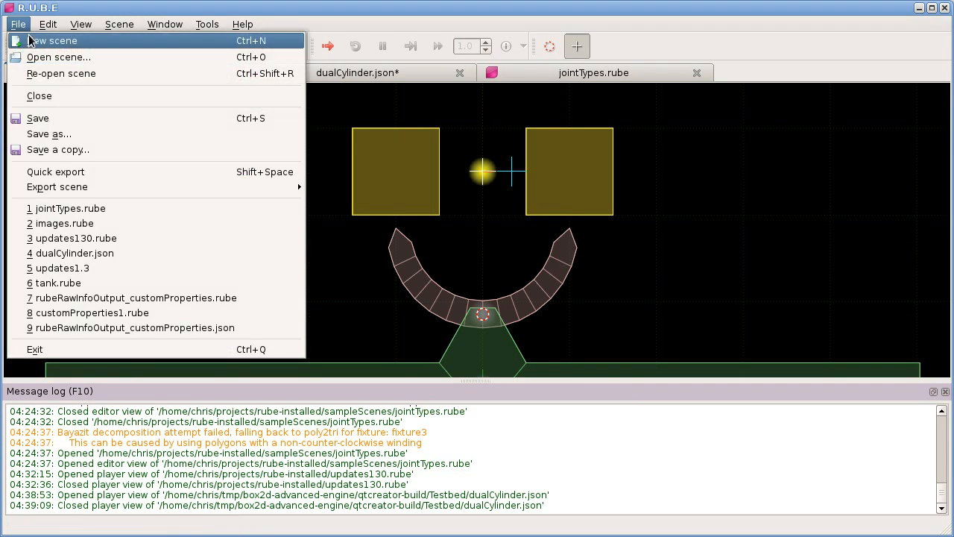
pyautogui.click(110, 172)
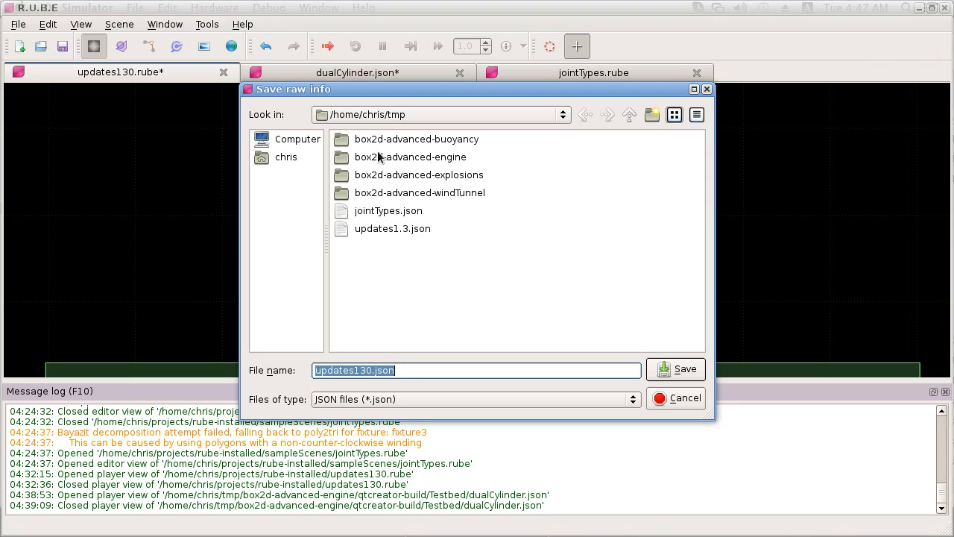
pyautogui.click(372, 231)
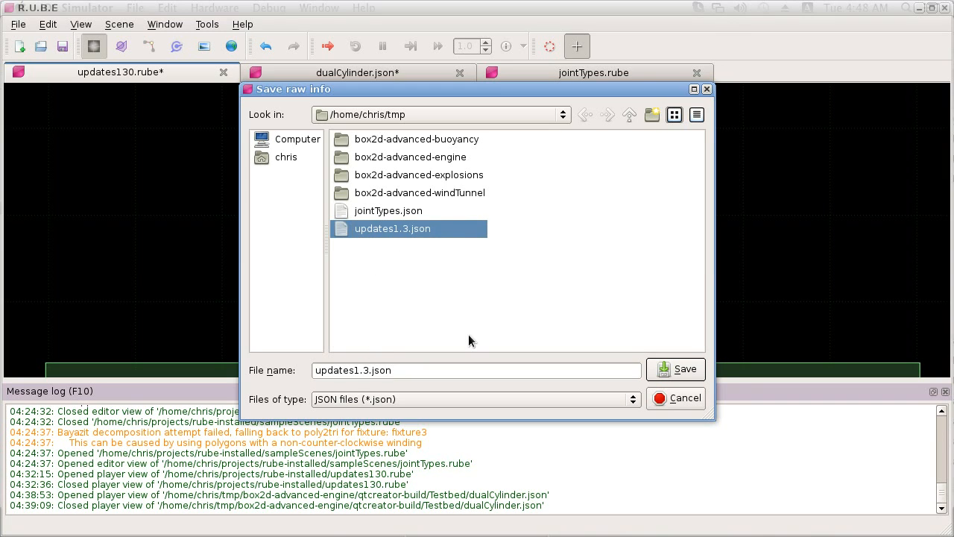
pyautogui.click(684, 371)
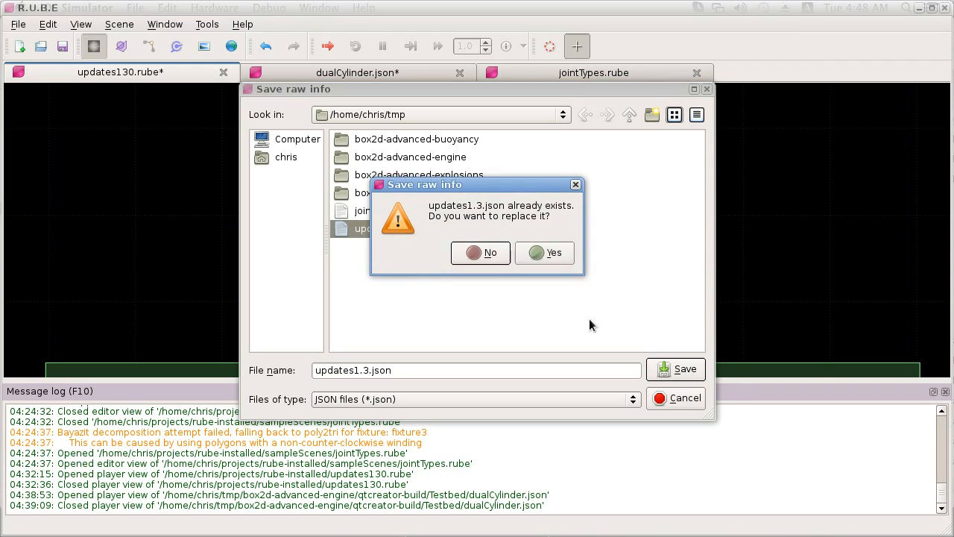
pyautogui.click(552, 253)
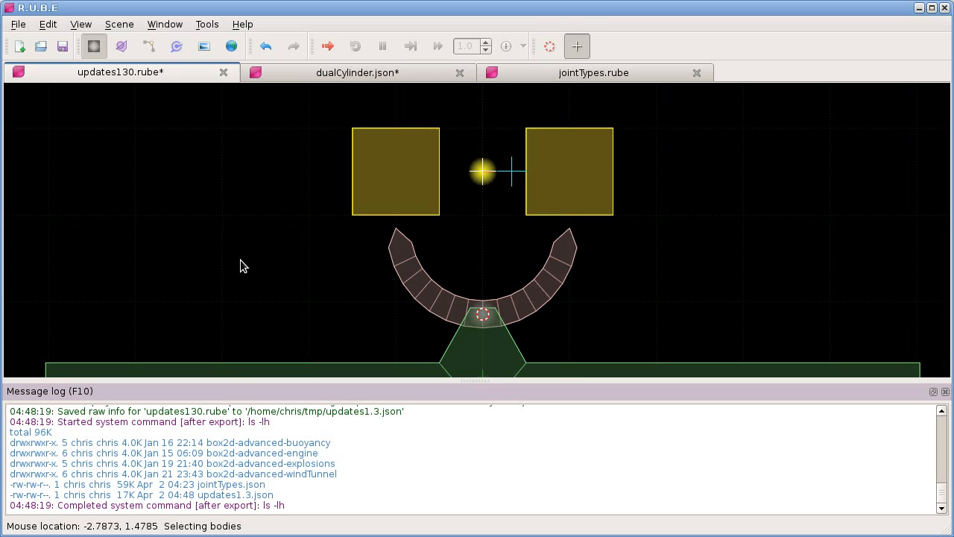
# Step: Reopen the scene settings and change the after-export system command to "cp -R"
pyautogui.click(119, 23)
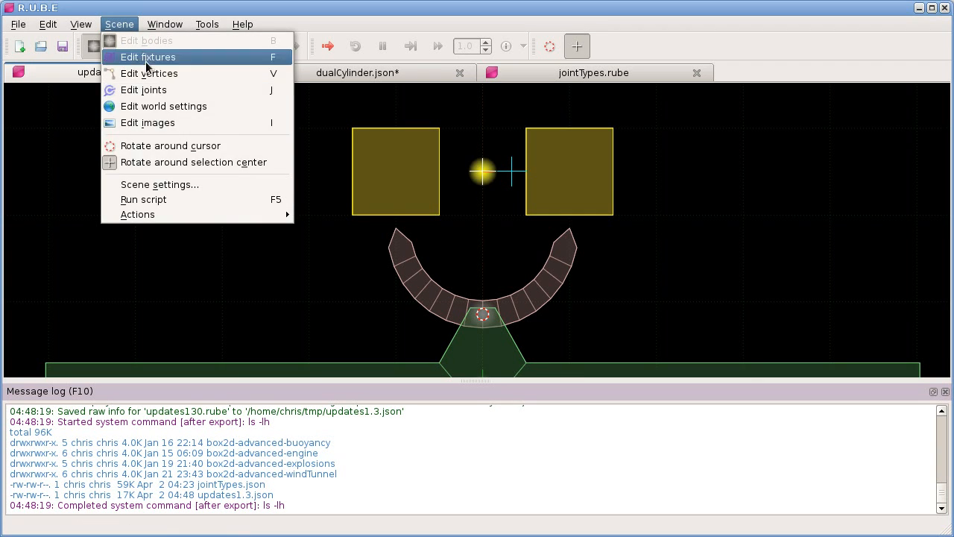
pyautogui.click(193, 183)
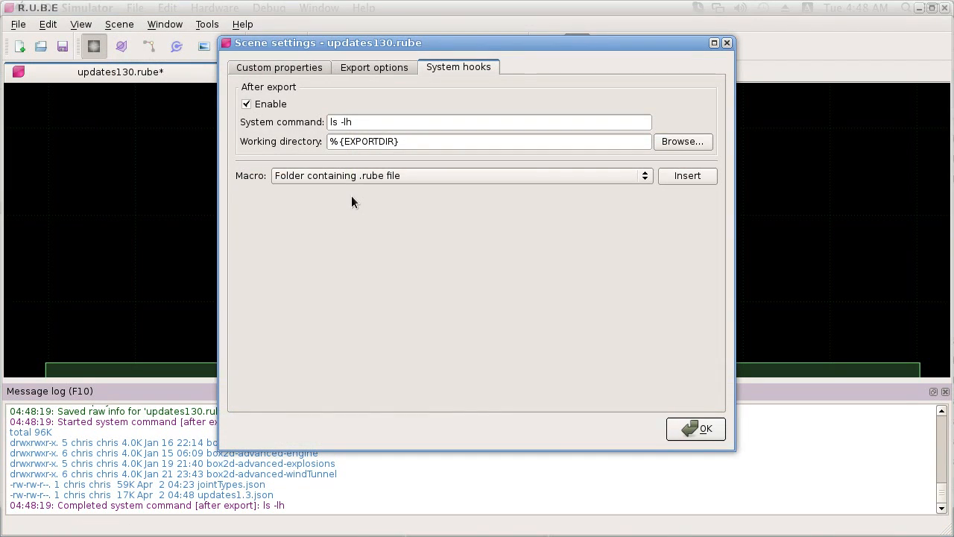
pyautogui.moveTo(406, 142); pyautogui.dragTo(313, 144)
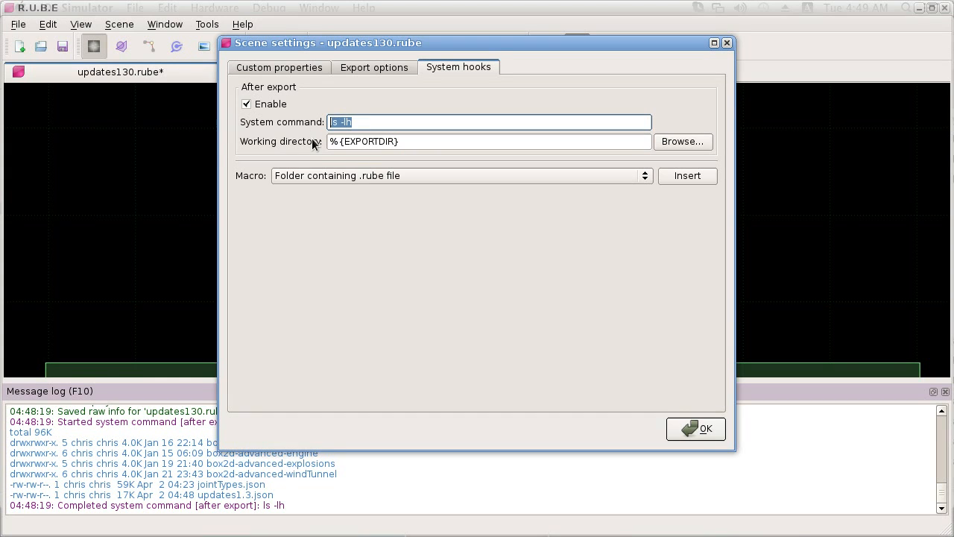
pyautogui.write('cp -R')
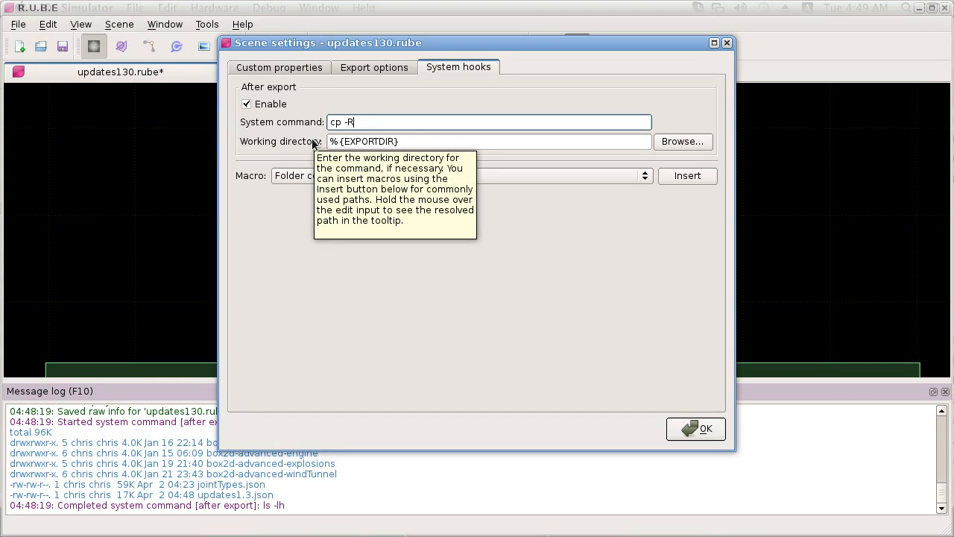
# Step: Clear the after-export hook's working directory and reinsert the "Folder containing exported file" macro
pyautogui.tripleClick(414, 145)
pyautogui.press('BackSpace')
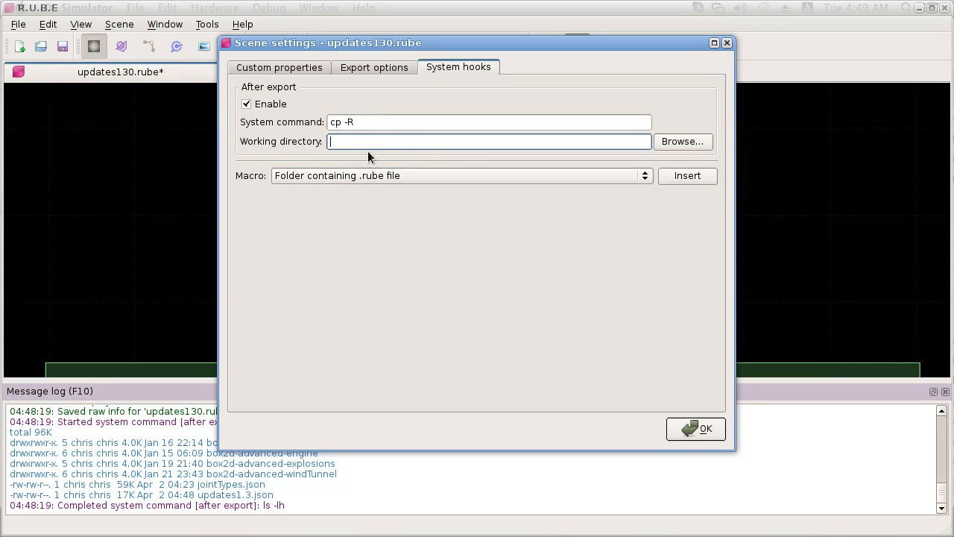
pyautogui.click(366, 175)
pyautogui.click(364, 192)
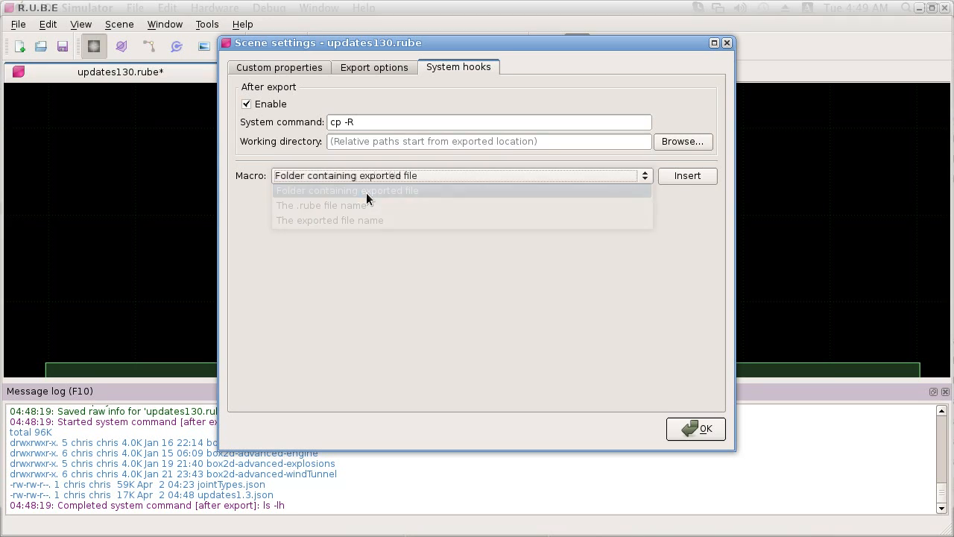
pyautogui.click(687, 175)
pyautogui.moveTo(402, 143); pyautogui.dragTo(281, 143)
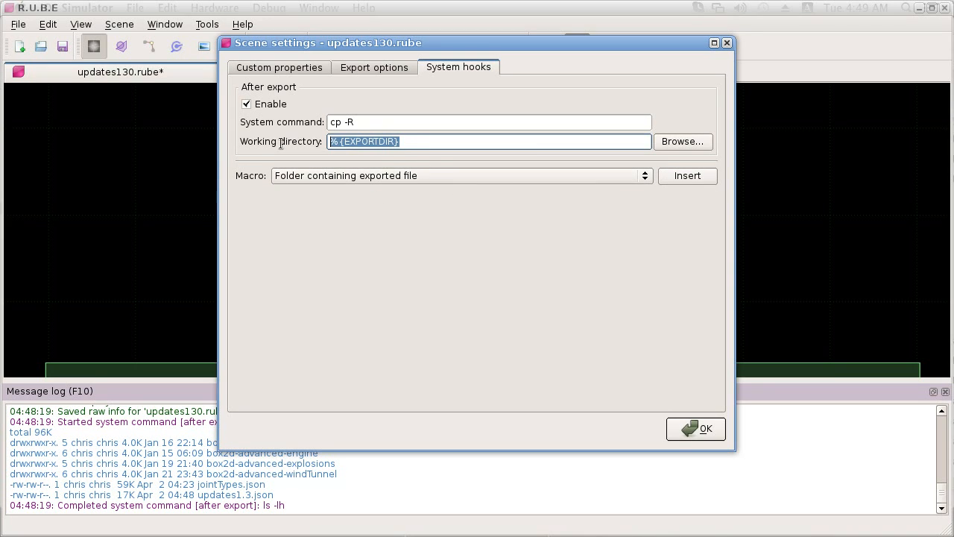
pyautogui.click(361, 144)
pyautogui.click(411, 141)
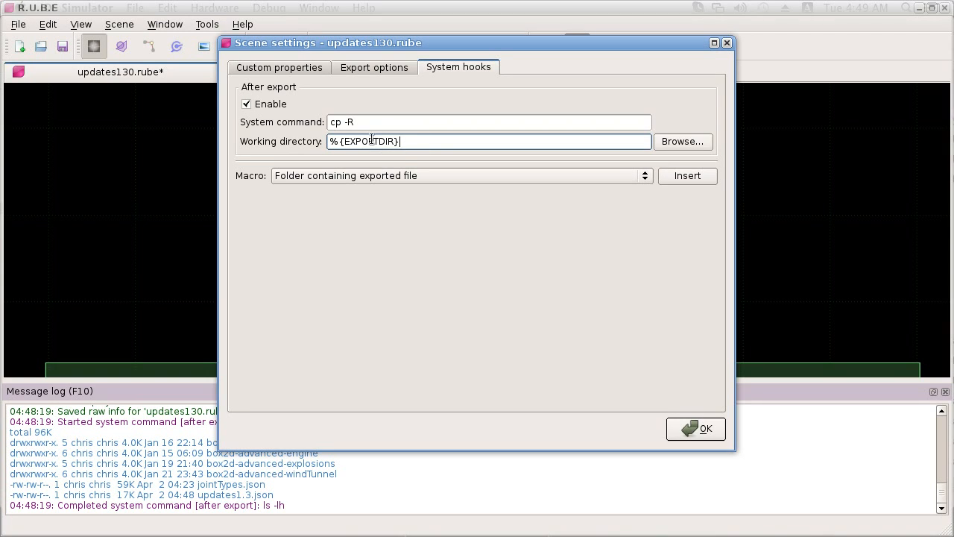
# Step: Try extending the "cp -R" system command with a path, clear the addition, and close the scene settings without confirming
pyautogui.click(373, 123)
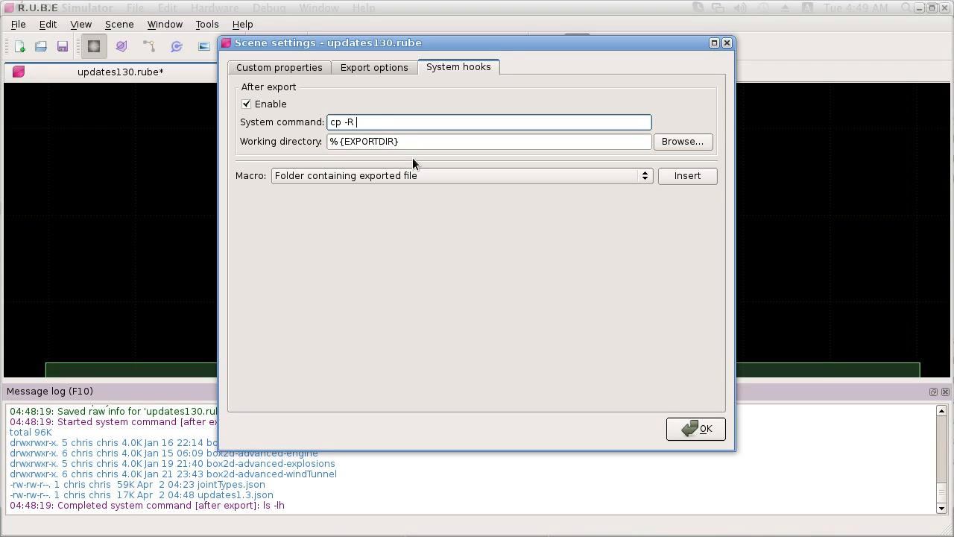
pyautogui.write('/')
pyautogui.hotkey('ctrl', 'a')
pyautogui.click(382, 122)
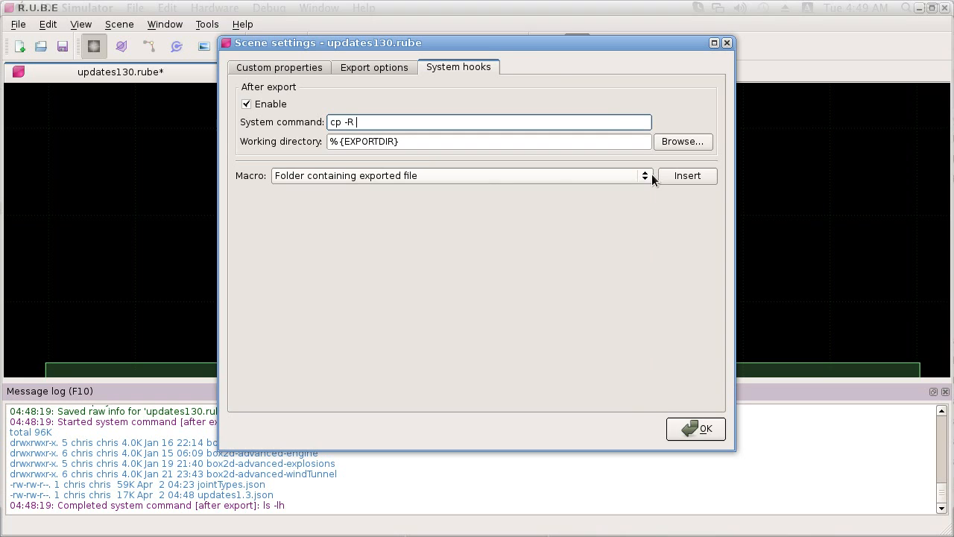
pyautogui.moveTo(518, 45)
pyautogui.mouseDown()
pyautogui.moveTo(524, 55)
pyautogui.moveTo(522, 47)
pyautogui.mouseUp()
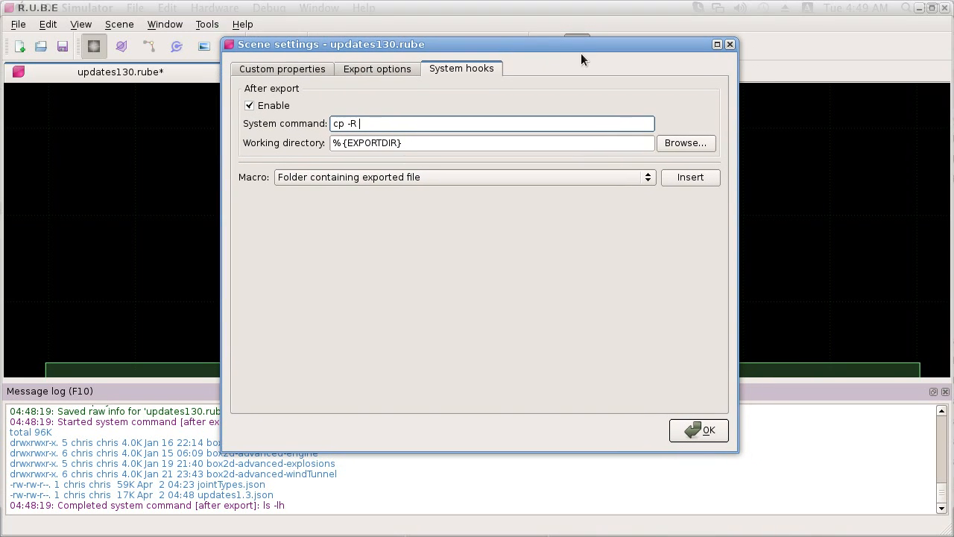
pyautogui.click(729, 45)
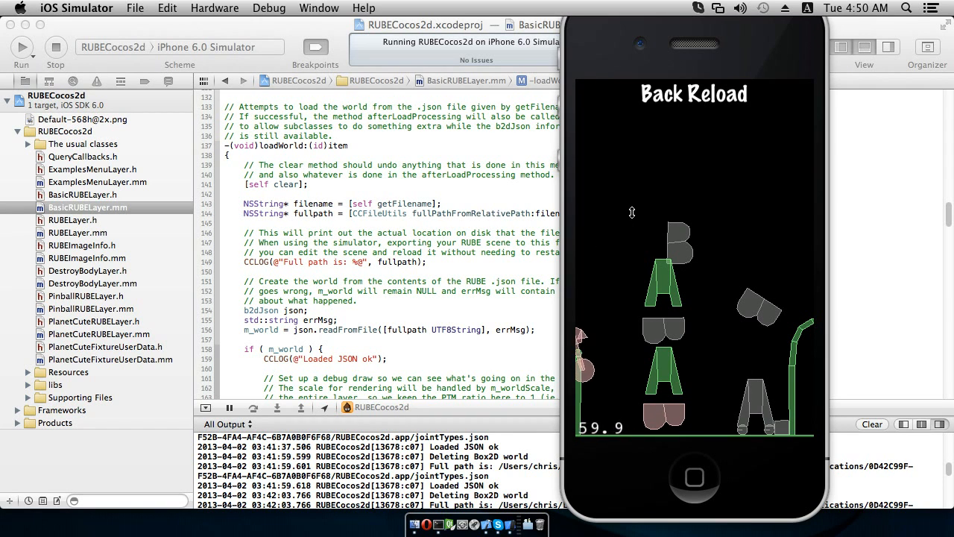
# Step: Switch to the iOS Simulator and move several physics bodies around in the running joint types scene
pyautogui.moveTo(678, 236)
pyautogui.mouseDown()
pyautogui.moveTo(718, 233)
pyautogui.moveTo(669, 219)
pyautogui.moveTo(605, 229)
pyautogui.mouseUp()
pyautogui.moveTo(682, 235)
pyautogui.mouseDown()
pyautogui.moveTo(720, 308)
pyautogui.moveTo(753, 287)
pyautogui.moveTo(749, 235)
pyautogui.moveTo(750, 291)
pyautogui.moveTo(749, 246)
pyautogui.moveTo(710, 382)
pyautogui.mouseUp()
pyautogui.moveTo(757, 402); pyautogui.dragTo(729, 348)
pyautogui.moveTo(713, 423); pyautogui.dragTo(725, 382)
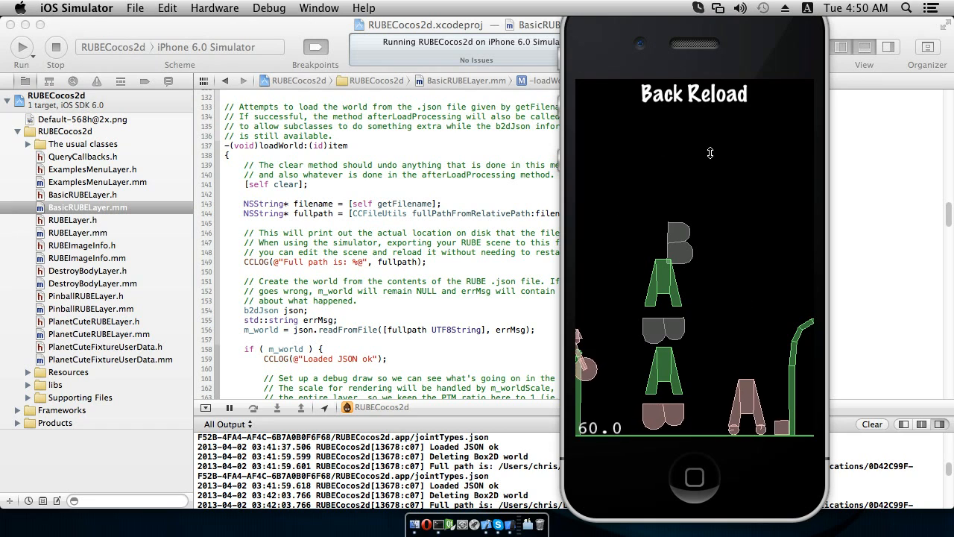
# Step: Reload the joint types scene in the simulator
pyautogui.click(712, 111)
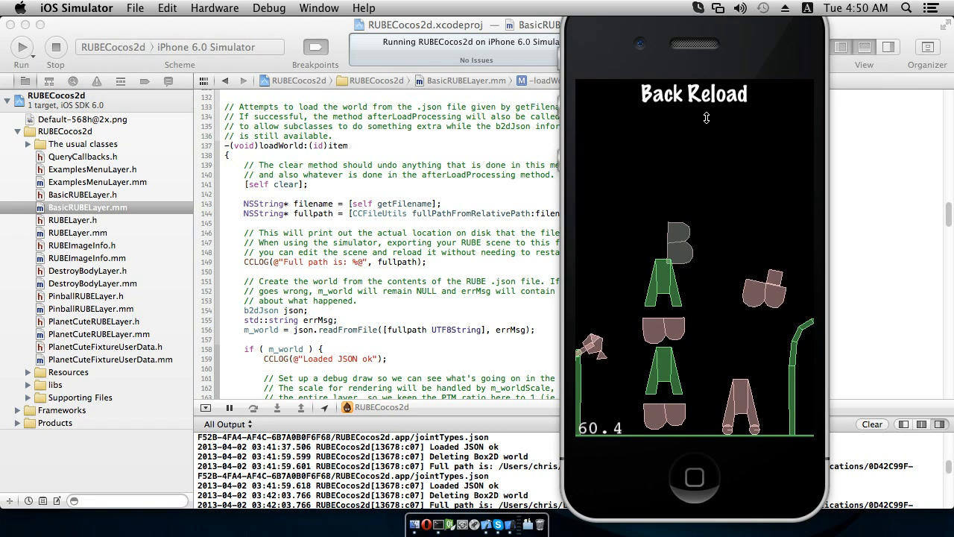
pyautogui.click(698, 96)
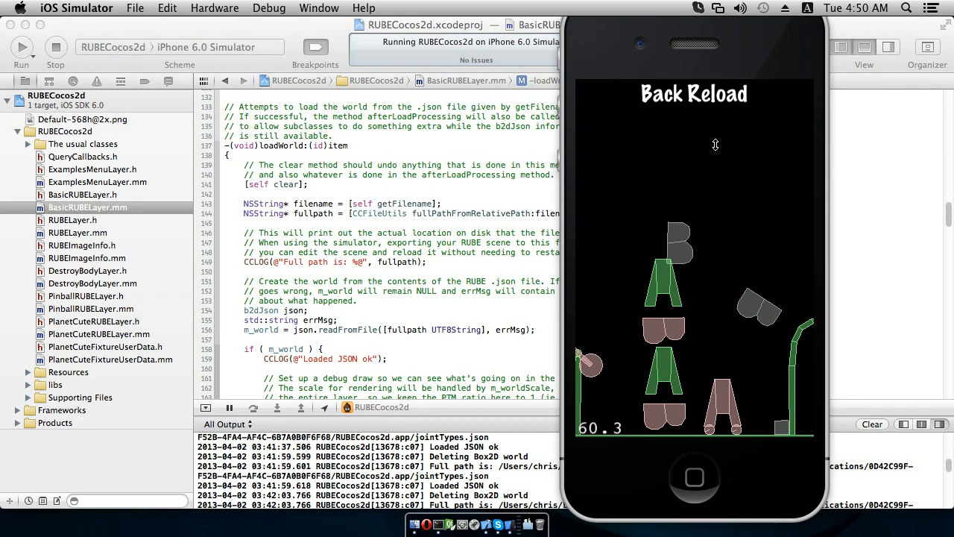
pyautogui.click(708, 95)
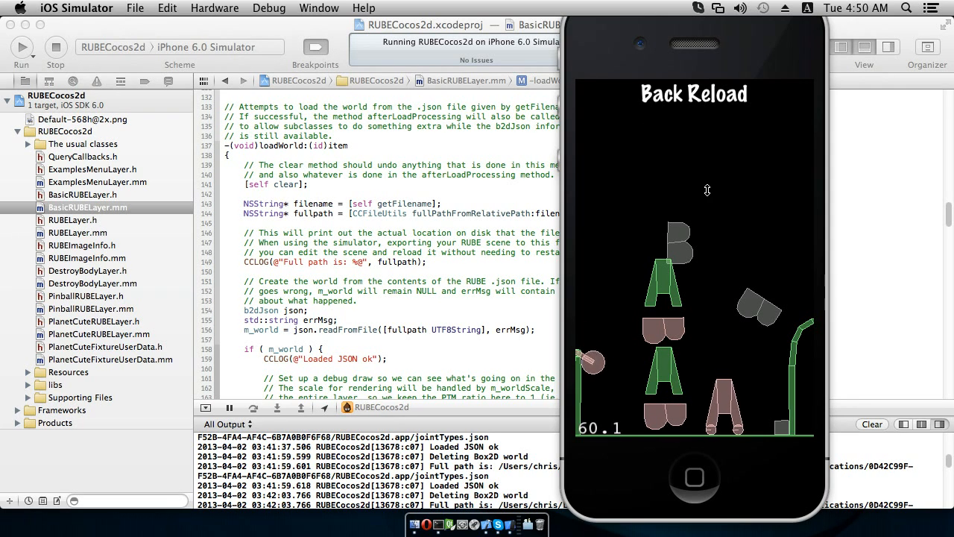
# Step: Switch to Xcode and examine the json.readFromFile call in the loadWorld method of BasicRUBELayer.mm
pyautogui.click(498, 233)
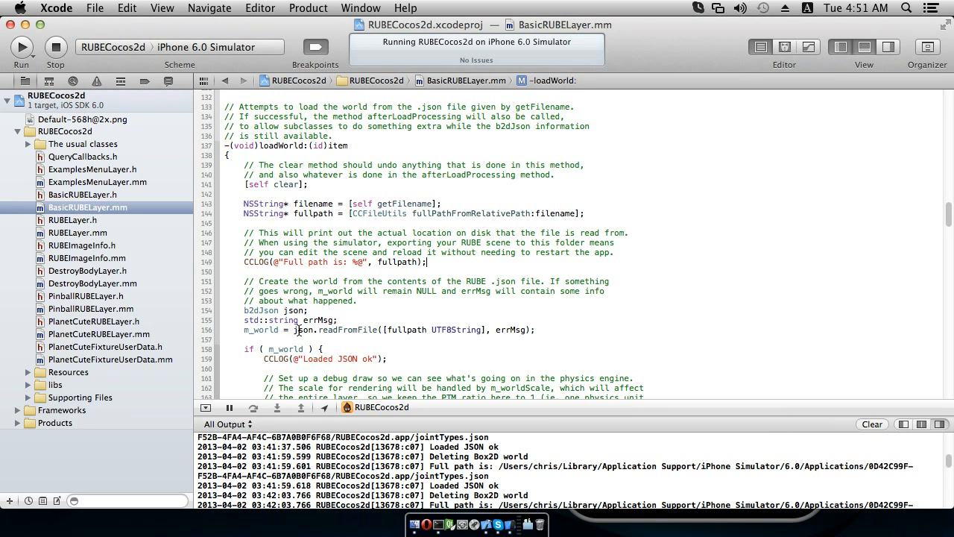
pyautogui.moveTo(293, 331); pyautogui.dragTo(378, 329)
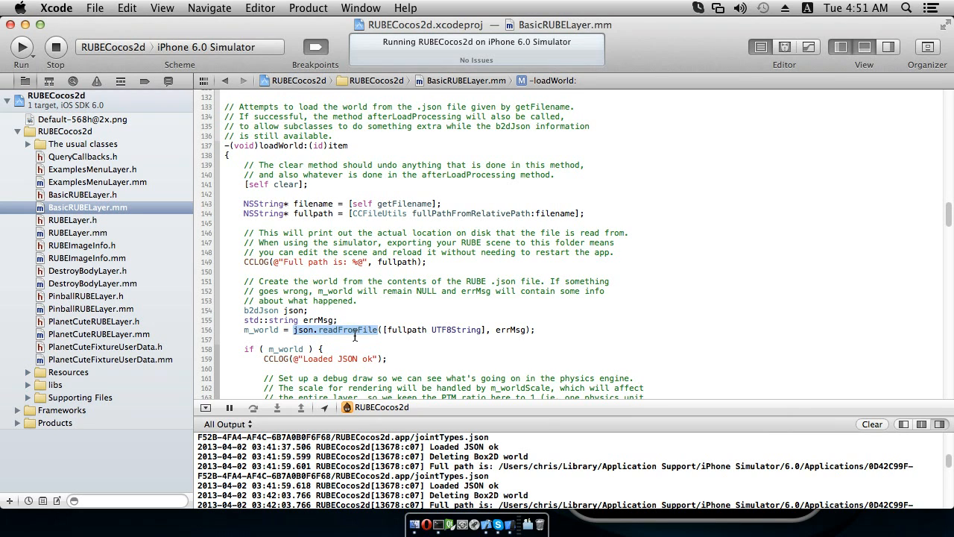
pyautogui.click(343, 331)
pyautogui.moveTo(319, 331); pyautogui.dragTo(378, 331)
pyautogui.click(377, 330)
pyautogui.doubleClick(408, 330)
pyautogui.click(386, 329)
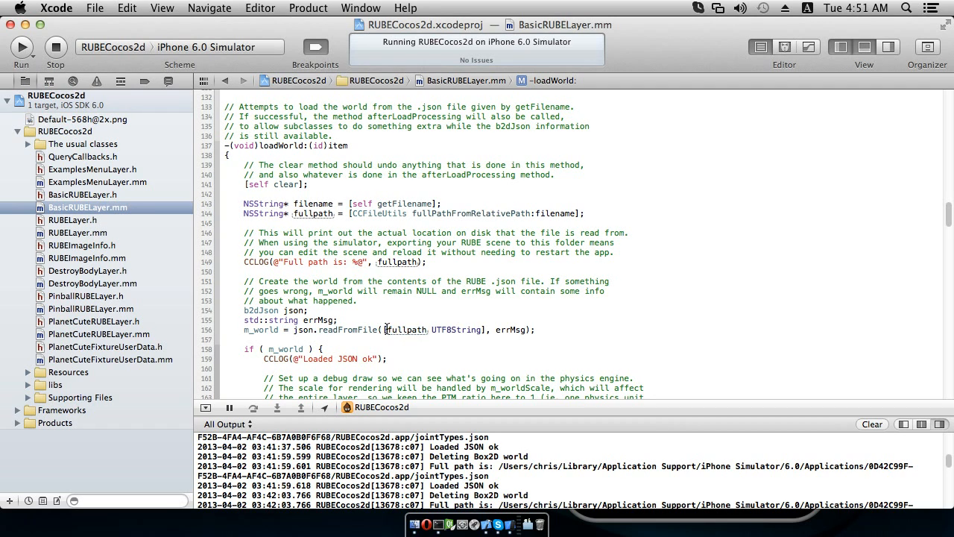
# Step: Trace the fullpath argument of the readFromFile call back to its CCFileUtils assignment
pyautogui.moveTo(389, 331); pyautogui.dragTo(427, 330)
pyautogui.click(423, 329)
pyautogui.click(355, 213)
pyautogui.moveTo(355, 213); pyautogui.dragTo(408, 213)
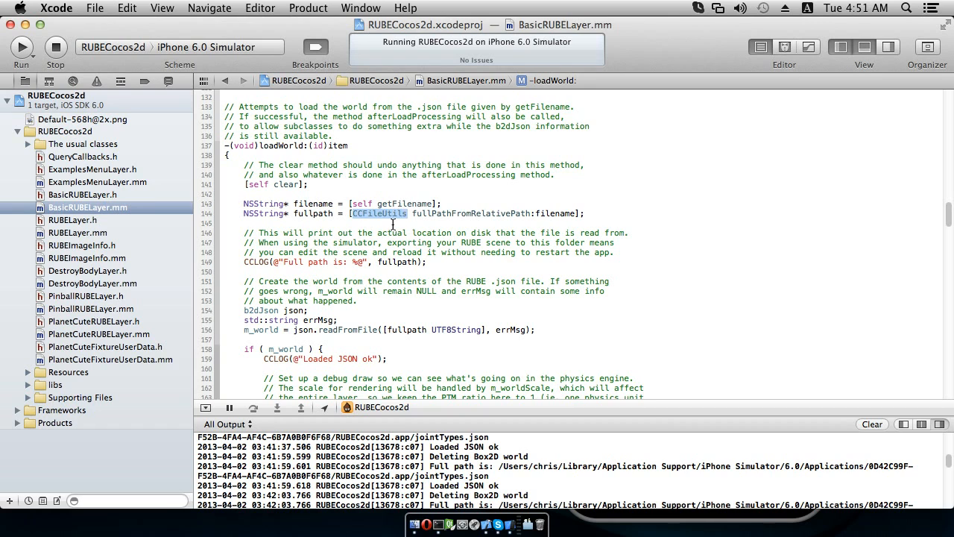
pyautogui.click(394, 224)
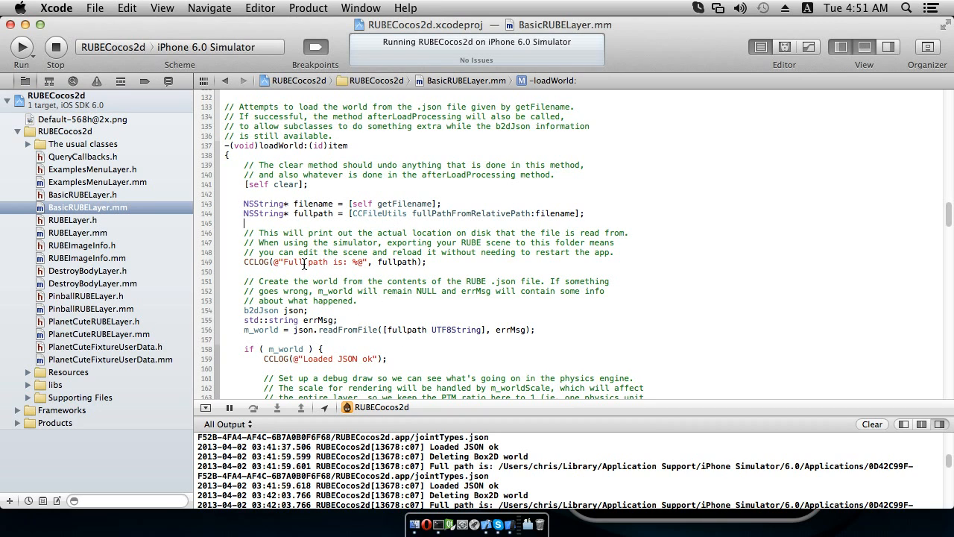
# Step: Examine the CCLOG "Full path is" statement and the matching file path logged in the console output
pyautogui.moveTo(284, 262); pyautogui.dragTo(347, 263)
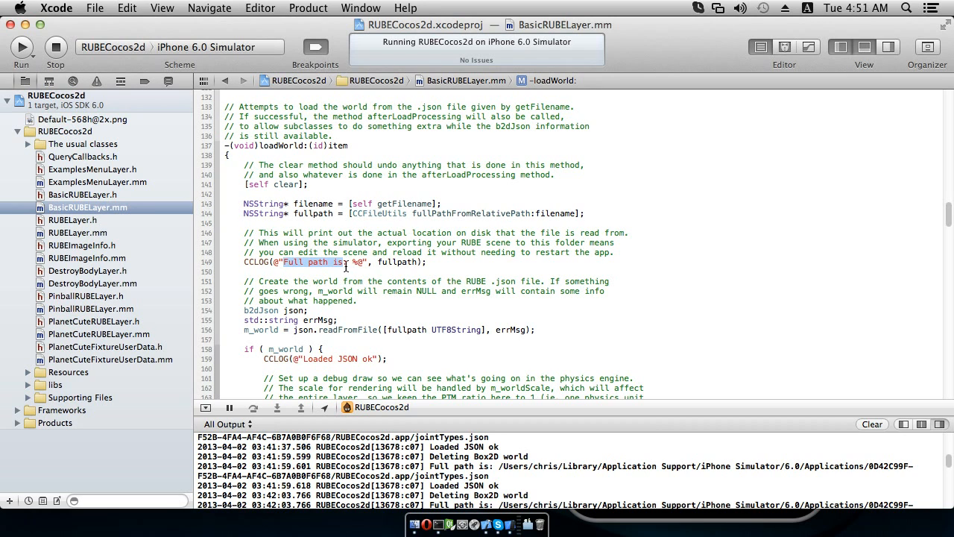
pyautogui.click(378, 263)
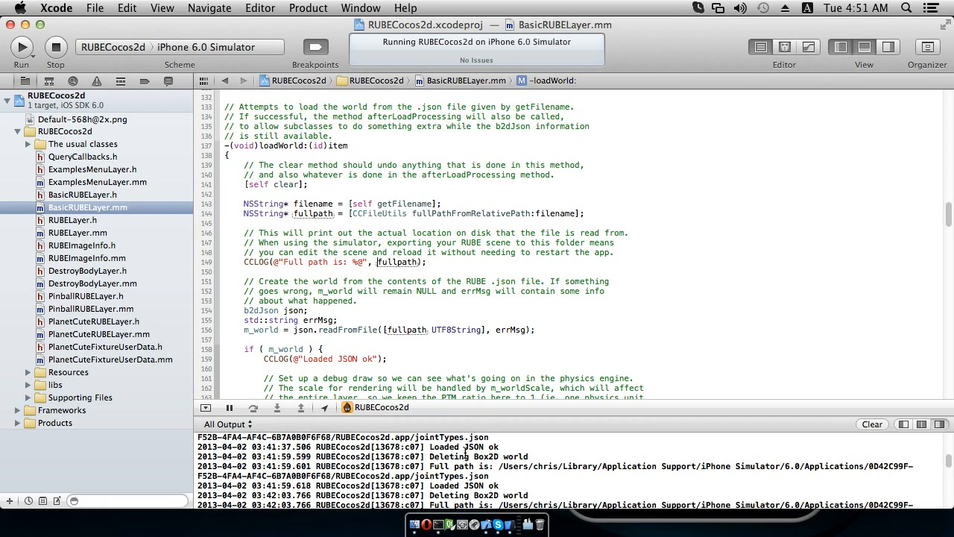
pyautogui.moveTo(505, 467); pyautogui.dragTo(748, 470)
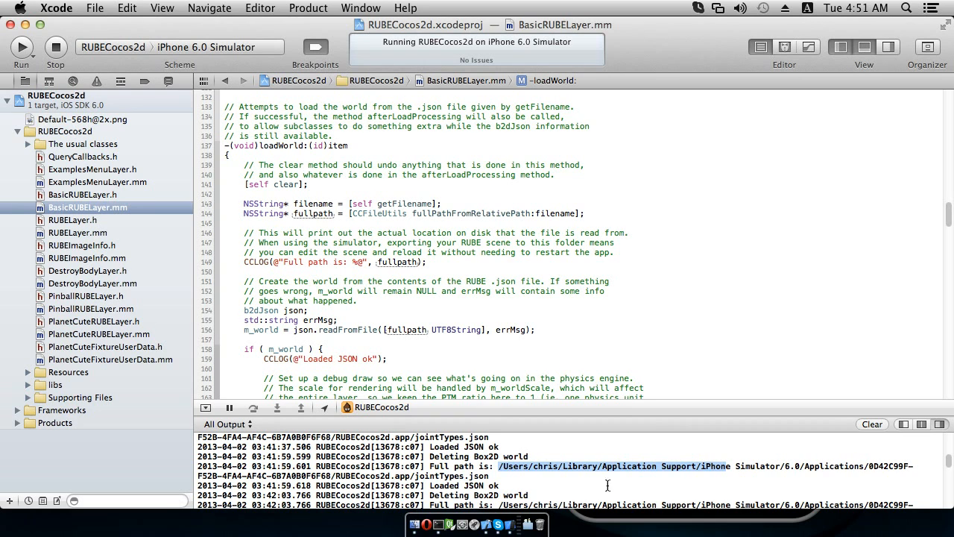
pyautogui.moveTo(489, 476); pyautogui.dragTo(491, 477)
pyautogui.click(504, 480)
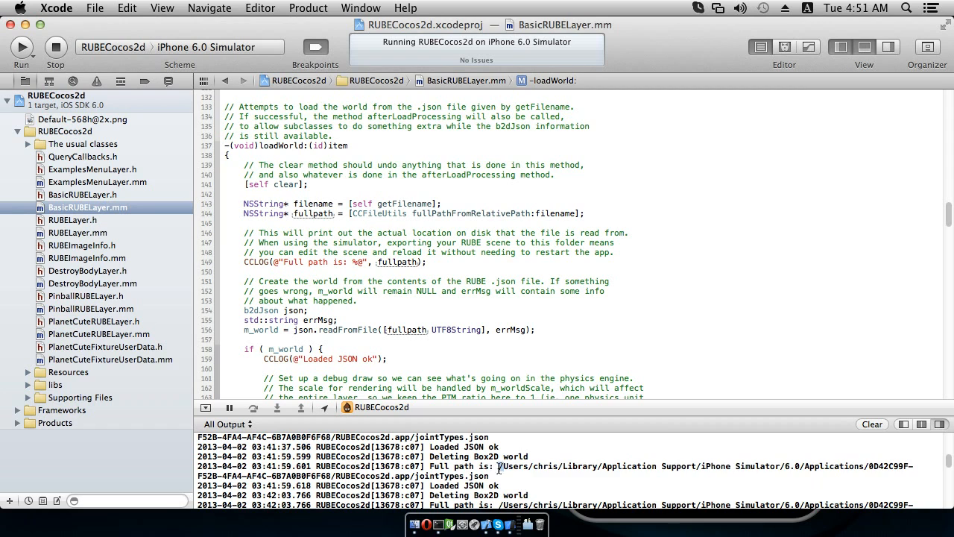
pyautogui.moveTo(499, 466); pyautogui.dragTo(492, 475)
pyautogui.click(507, 477)
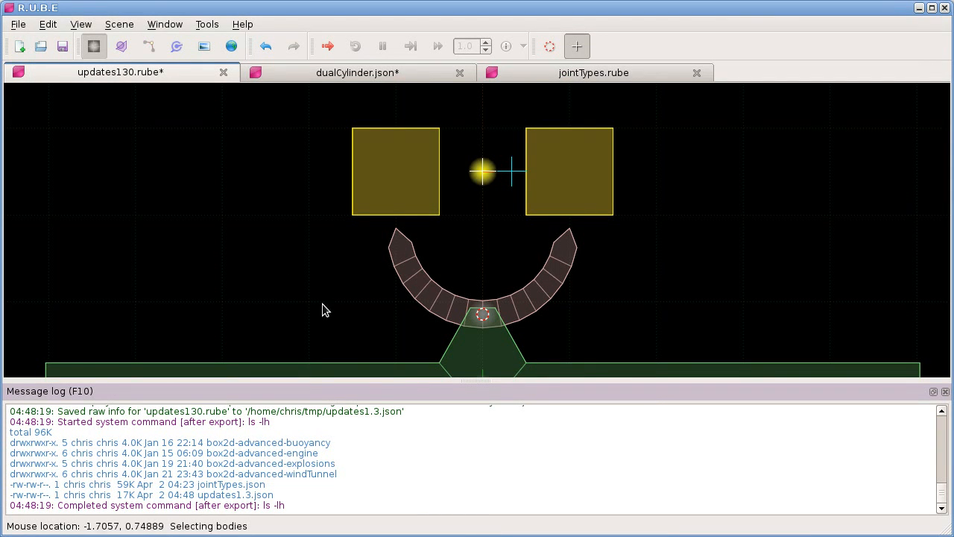
# Step: Bring up the jointTypes.rube scene in R.U.B.E and open its scene settings
pyautogui.click(575, 74)
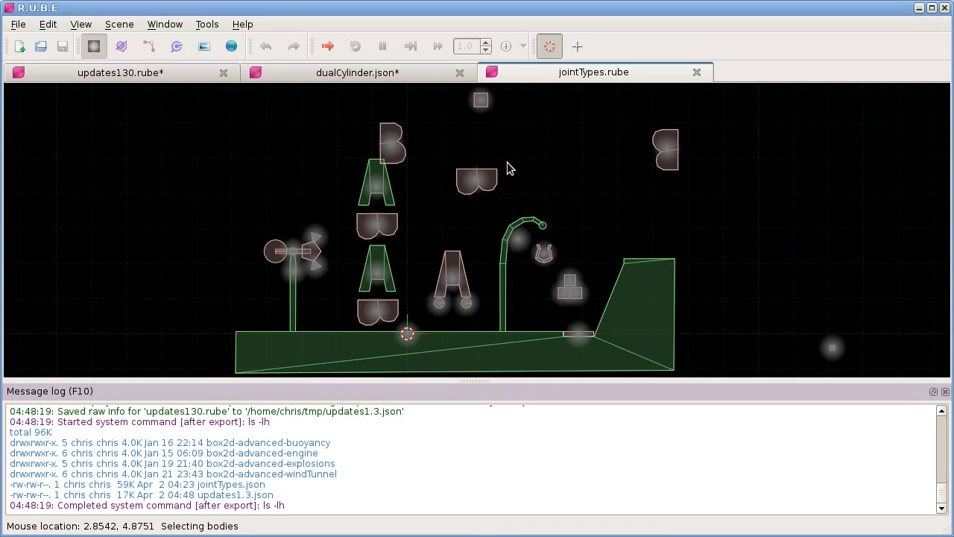
pyautogui.scroll(2, 505, 168)
pyautogui.scroll(-4, 504, 162)
pyautogui.scroll(3, 505, 161)
pyautogui.moveTo(515, 150); pyautogui.dragTo(512, 170, button='right')
pyautogui.scroll(-1, 510, 154)
pyautogui.scroll(-1, 519, 155)
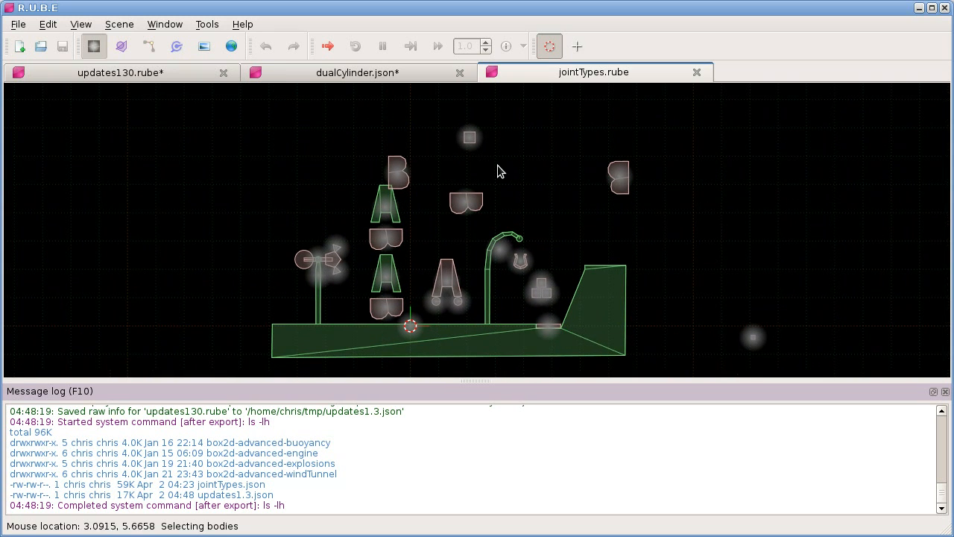
pyautogui.click(119, 24)
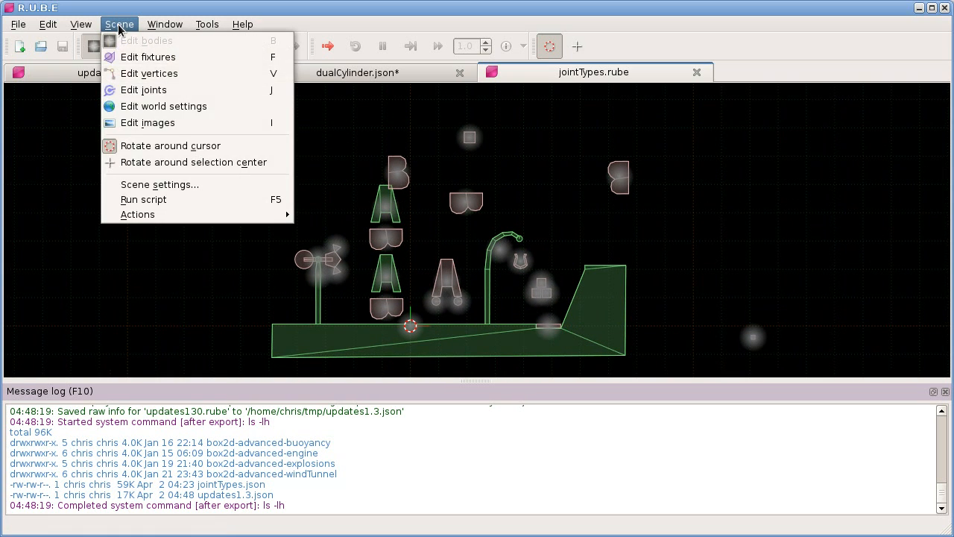
pyautogui.click(194, 184)
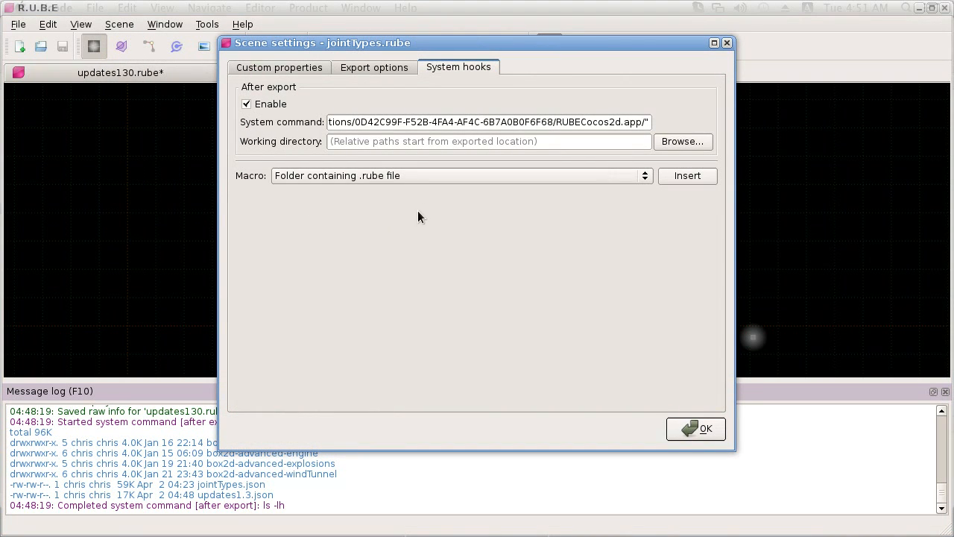
# Step: Examine the beginning of the after-export system command, covering scp and the %{EXPORTFILE} macro
pyautogui.click(454, 121)
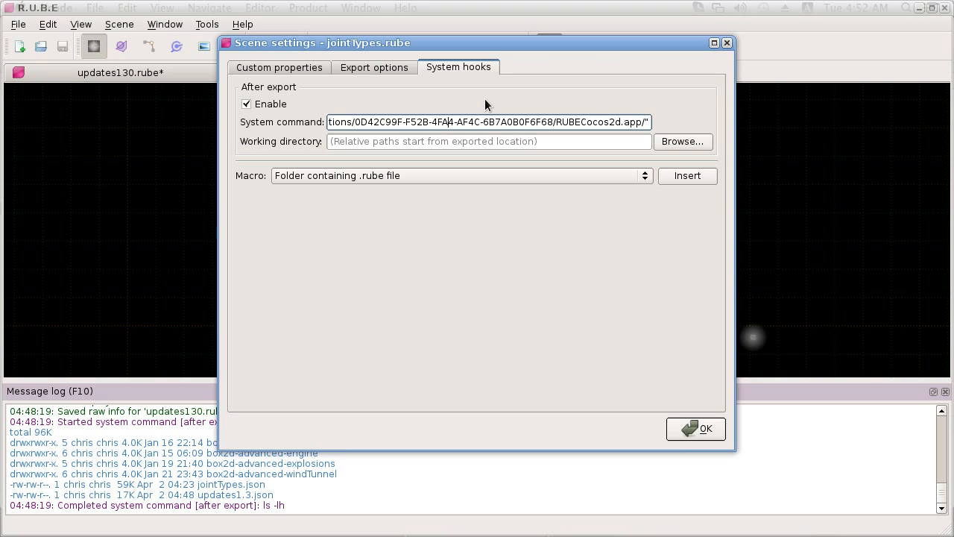
pyautogui.press('Home')
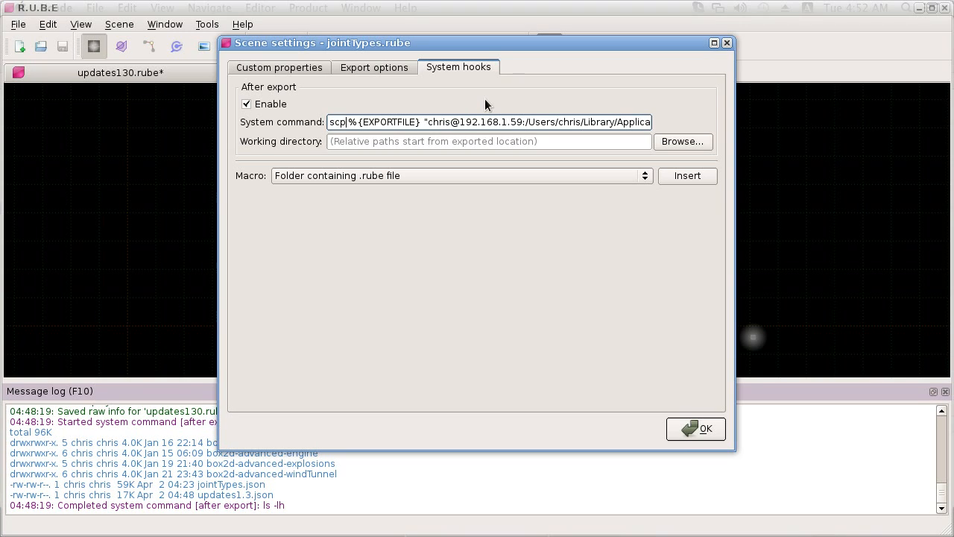
pyautogui.hotkey('shift', 'Right')
pyautogui.hotkey('shift', 'Right')
pyautogui.hotkey('shift', 'Right')
pyautogui.hotkey('shift', 'Right')
pyautogui.hotkey('shift', 'Right')
pyautogui.hotkey('shift', 'Right')
pyautogui.hotkey('shift', 'Right')
pyautogui.hotkey('shift', 'Right')
pyautogui.hotkey('shift', 'Right')
pyautogui.hotkey('shift', 'Right')
pyautogui.hotkey('shift', 'Right')
pyautogui.hotkey('shift', 'Right')
pyautogui.hotkey('shift', 'Right')
pyautogui.hotkey('shift', 'Right')
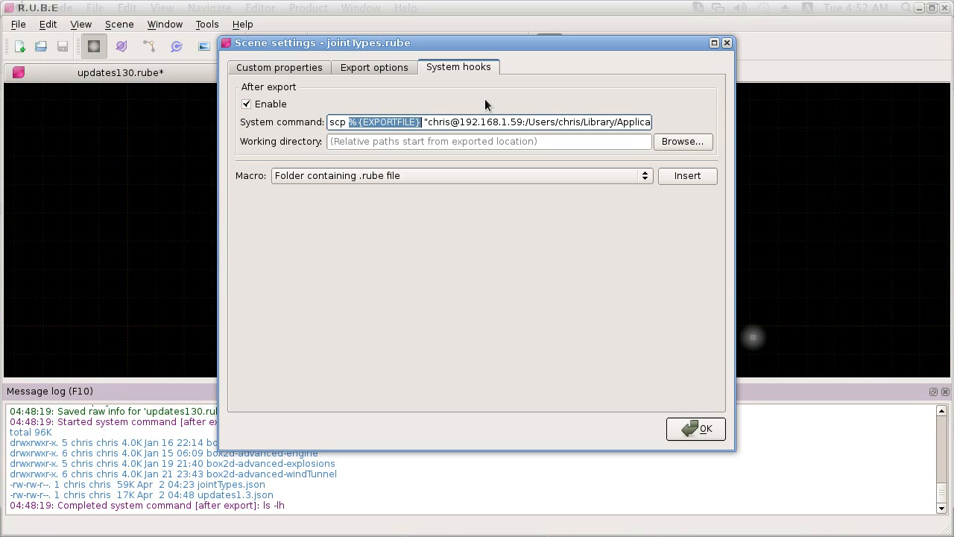
pyautogui.press('Right')
pyautogui.press('Right')
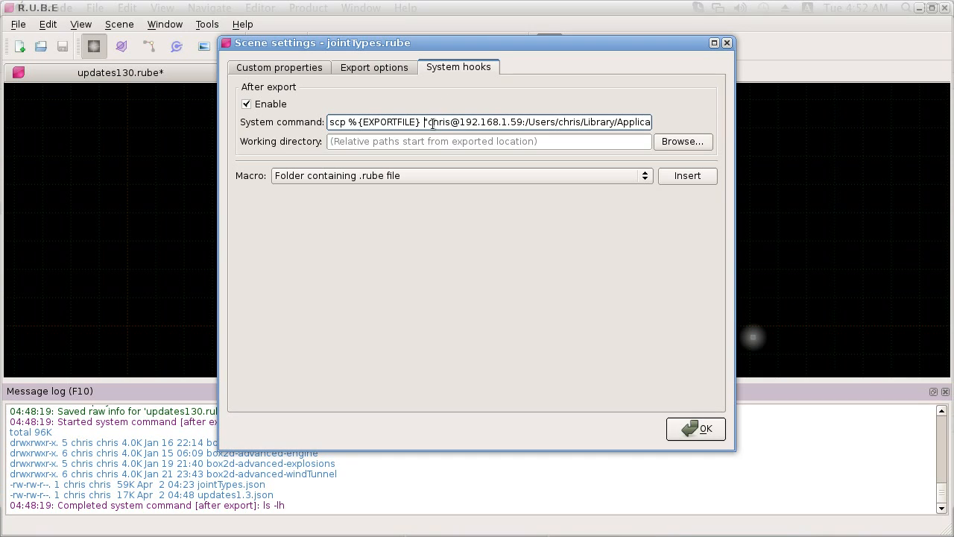
# Step: Examine the destination host address and the simulator application path in the scp command
pyautogui.moveTo(460, 124); pyautogui.dragTo(524, 124)
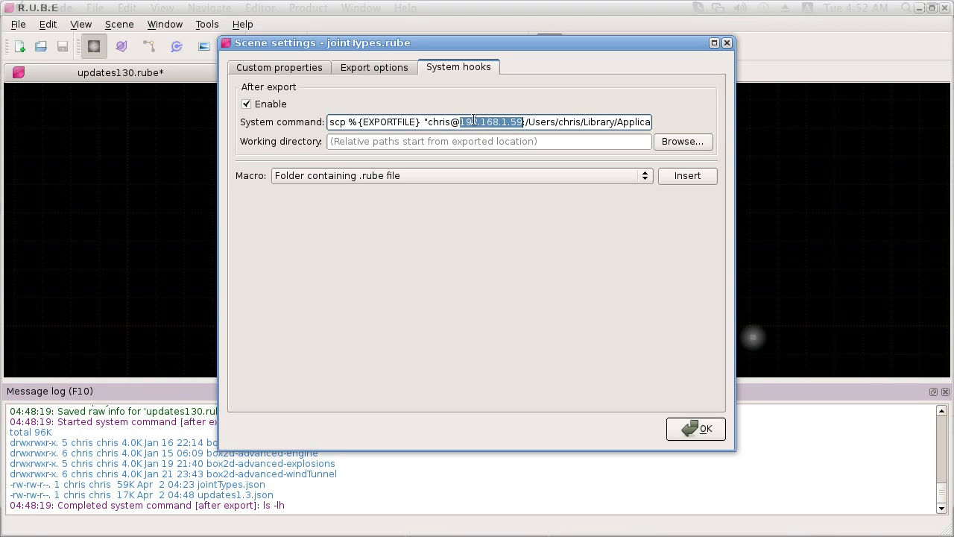
pyautogui.click(513, 124)
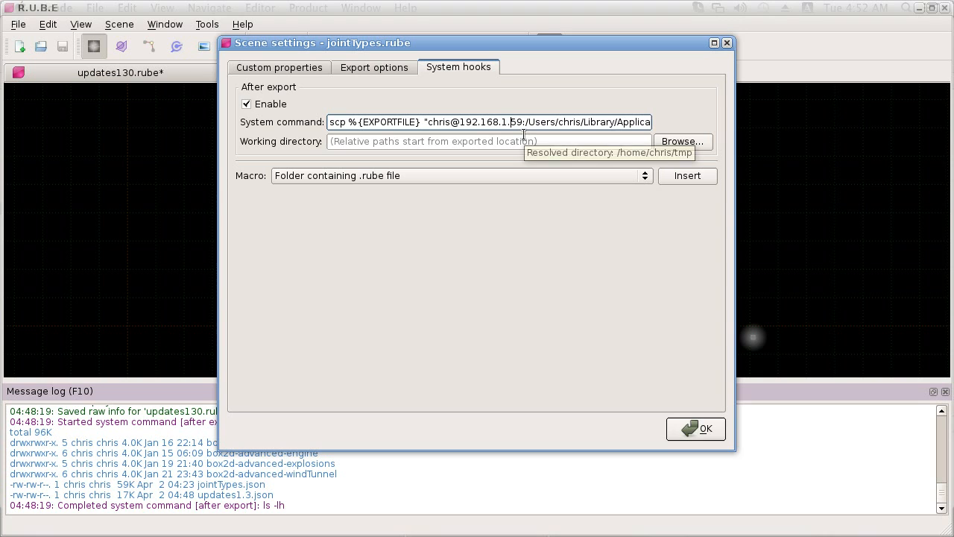
pyautogui.press('Right')
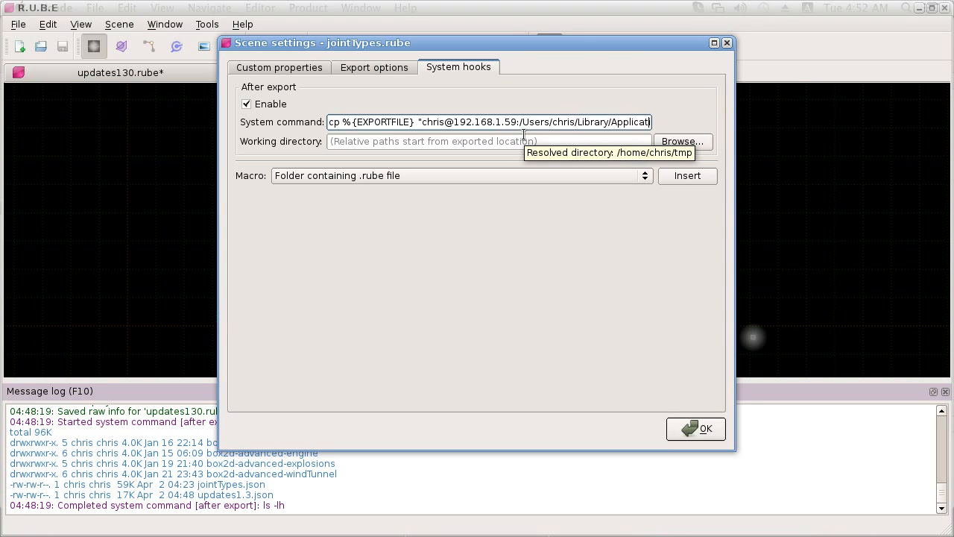
pyautogui.press('Right')
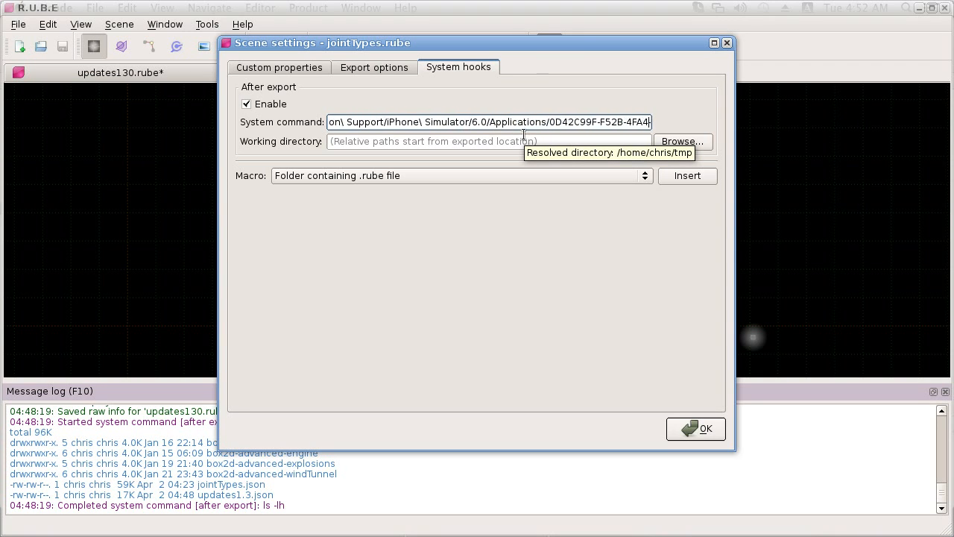
pyautogui.press('Right')
pyautogui.press('Right')
pyautogui.press('Right')
pyautogui.press('Right')
pyautogui.press('Right')
pyautogui.press('Right')
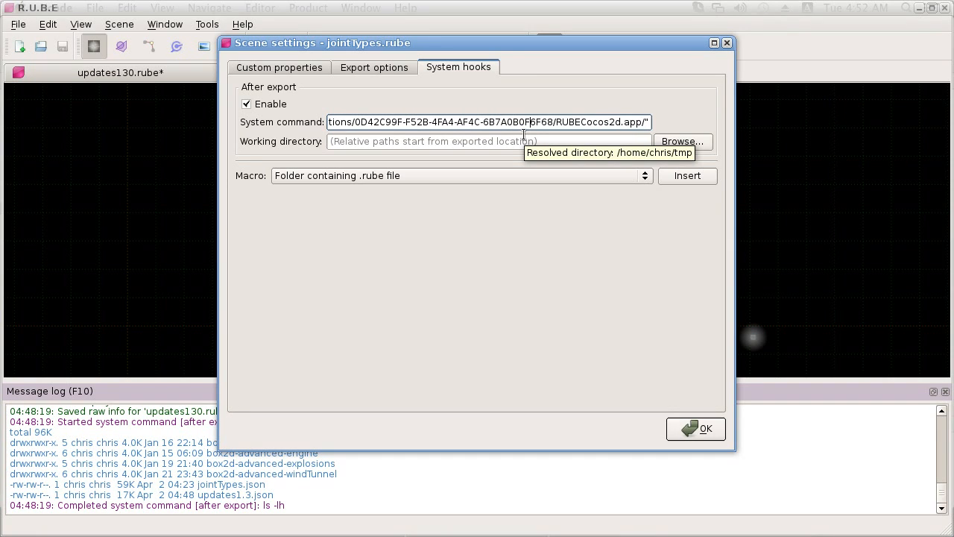
# Step: Examine the start of the after-export system command, focusing on the quoted login and host address passed to scp
pyautogui.press('Home')
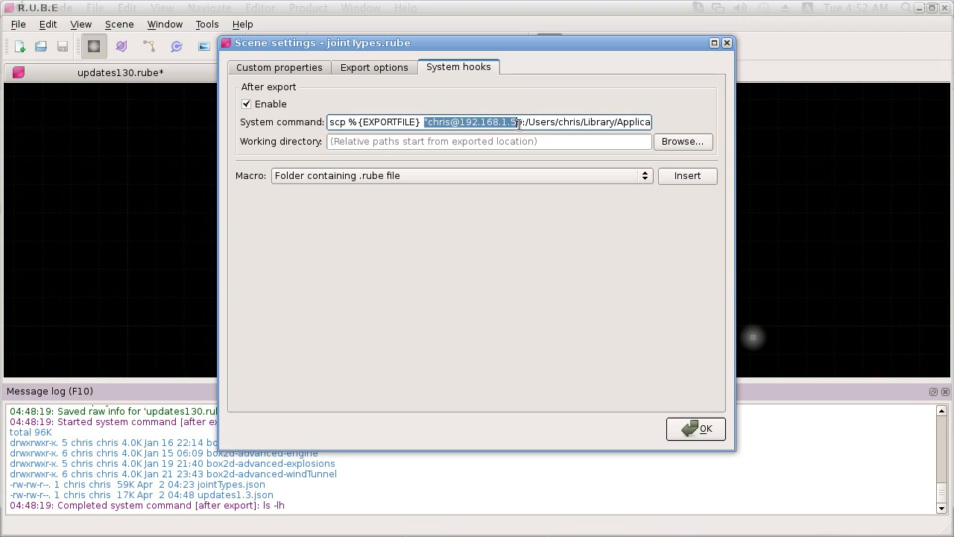
pyautogui.click(523, 123)
pyautogui.moveTo(518, 138)
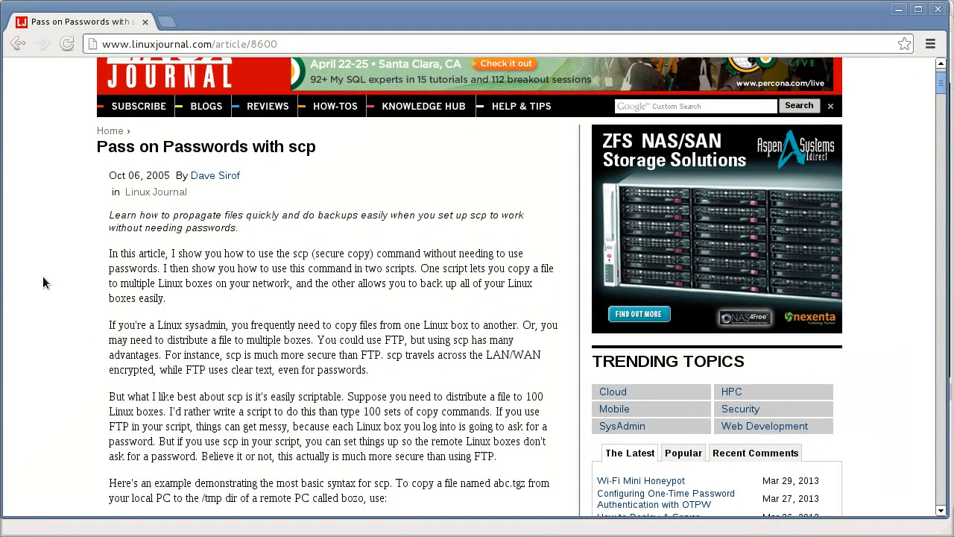
# Step: Switch to the browser and examine the Linux Journal article "Pass on Passwords with scp" on using scp without passwords
pyautogui.scroll(3, 39, 265)
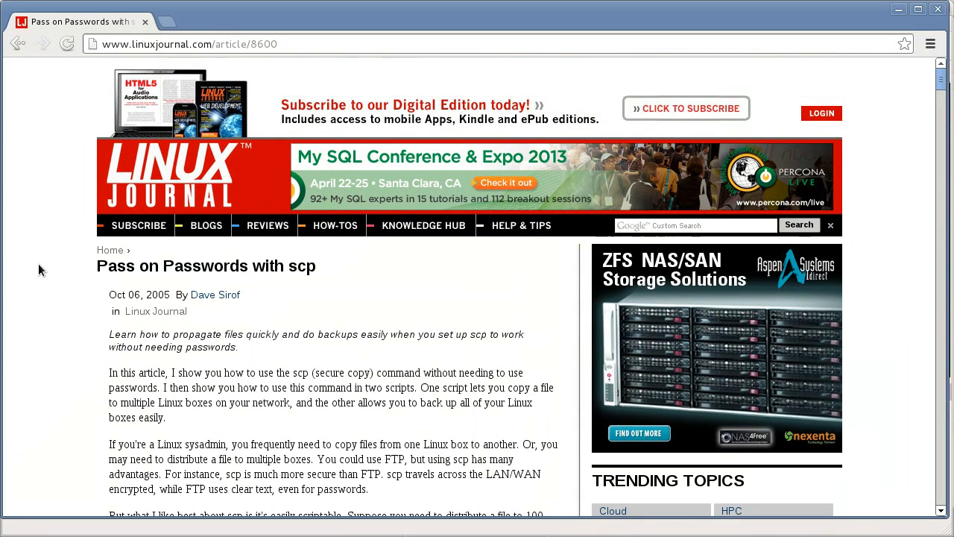
pyautogui.scroll(-4, 39, 264)
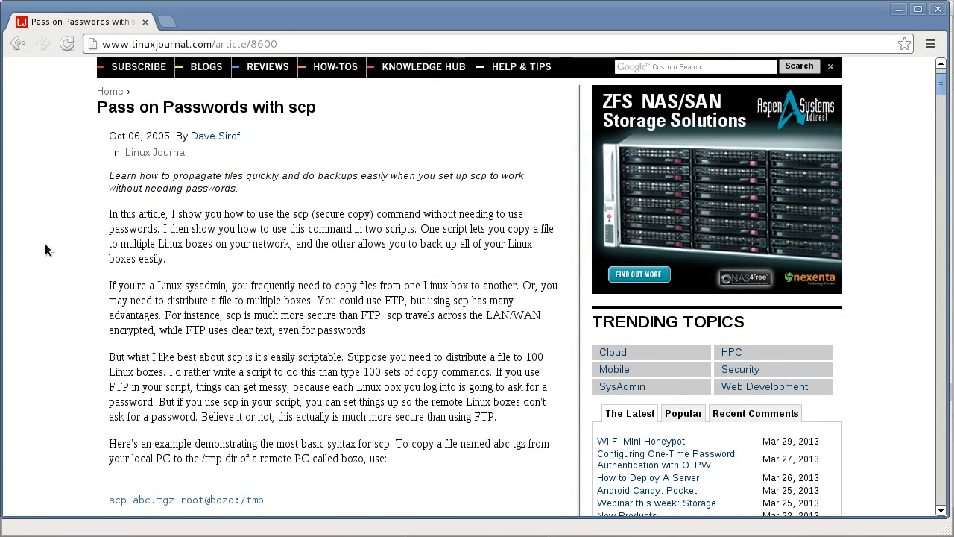
pyautogui.moveTo(97, 110); pyautogui.dragTo(240, 110)
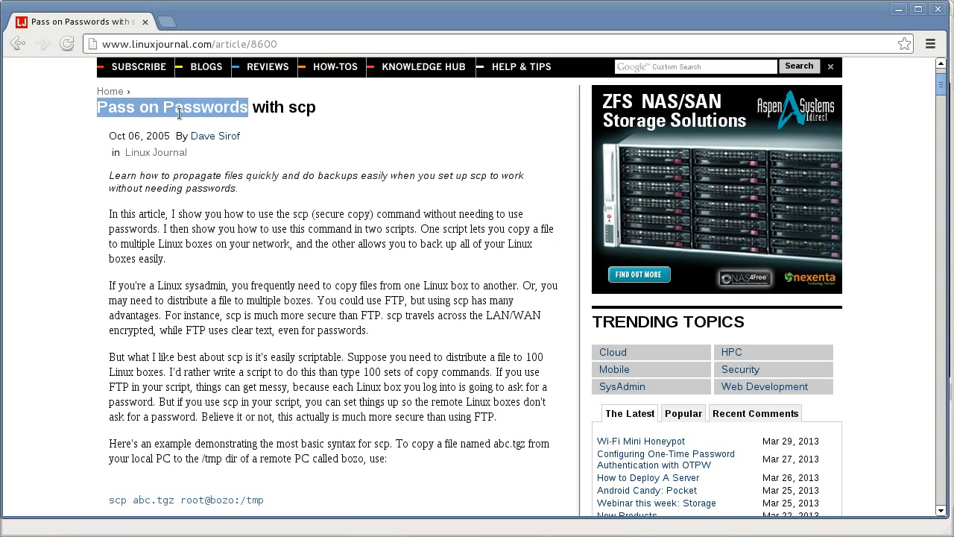
pyautogui.click(69, 143)
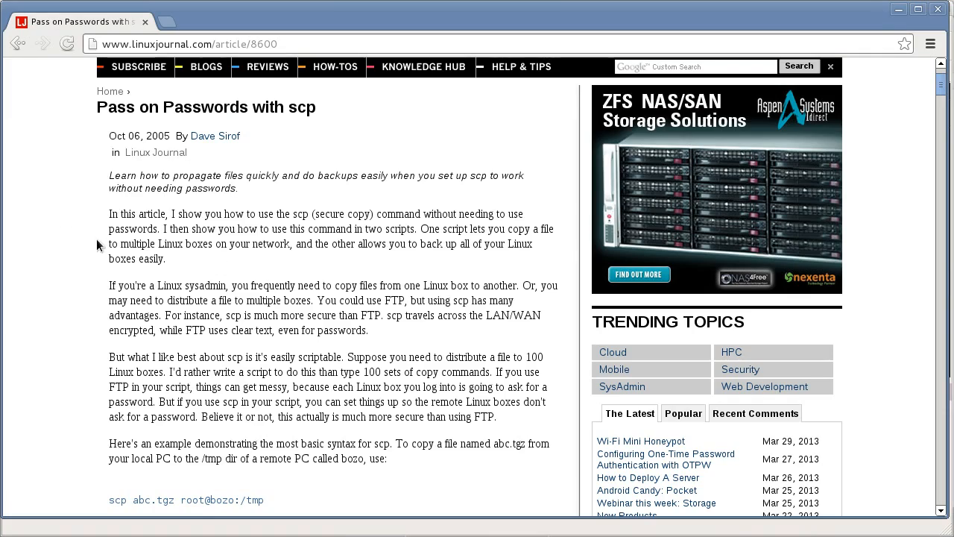
pyautogui.scroll(-5, 82, 266)
pyautogui.scroll(6, 82, 269)
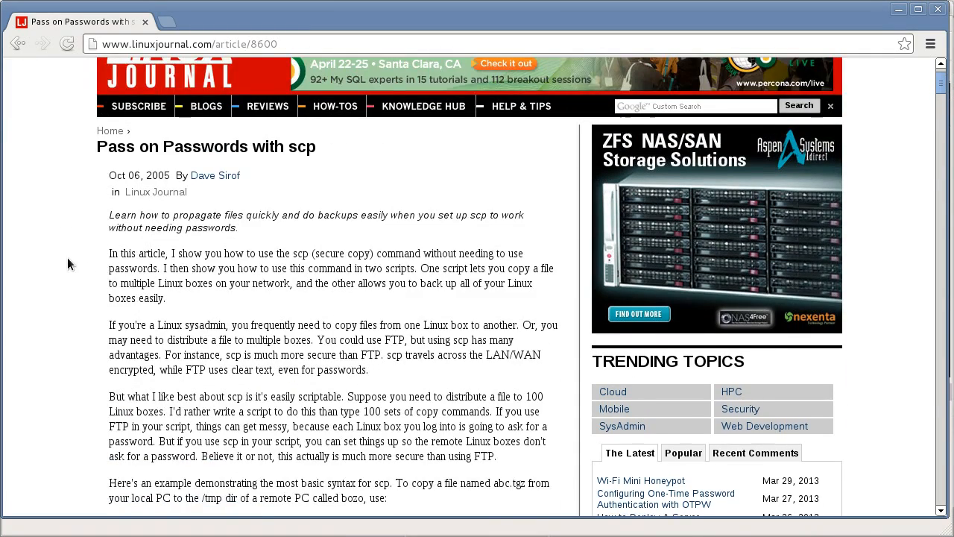
pyautogui.scroll(-1, 67, 263)
# Step: Return to R.U.B.E and accept the jointTypes.rube scene settings with the scp command enabled
pyautogui.click(738, 536)
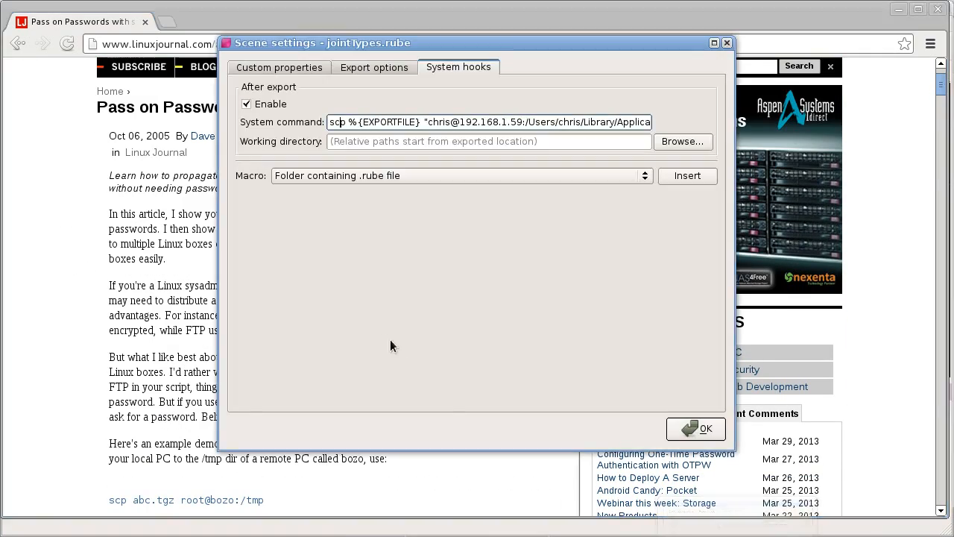
pyautogui.click(387, 536)
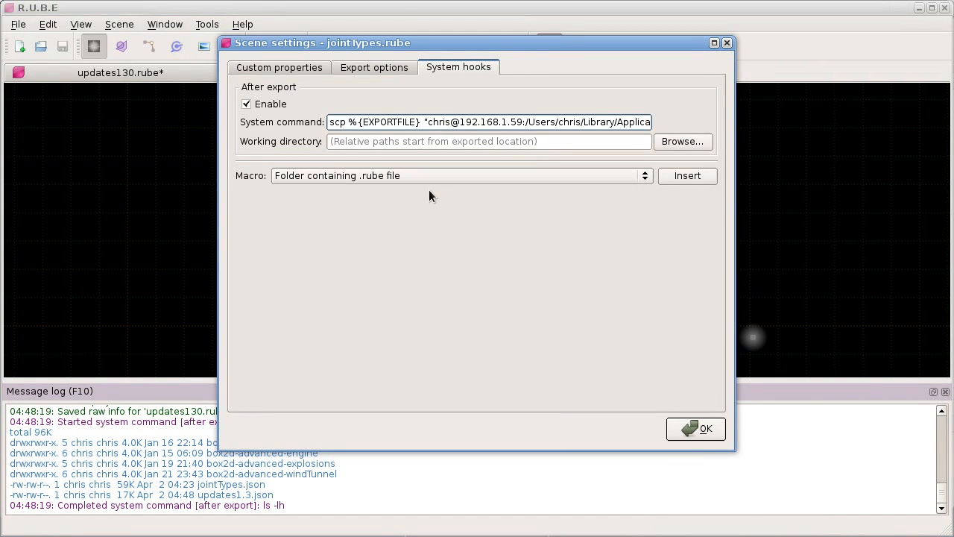
pyautogui.click(708, 437)
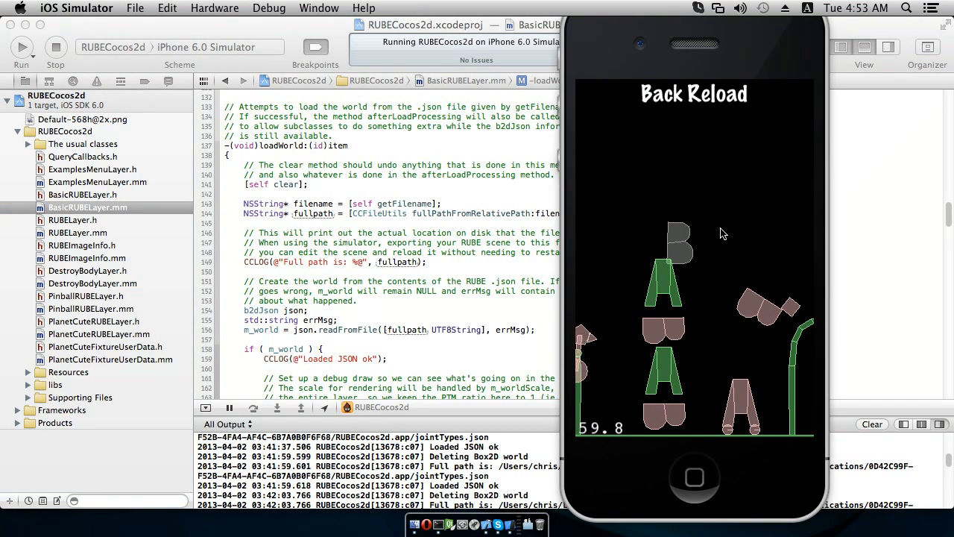
# Step: Switch to the iOS Simulator and reload the joint types scene twice to view its current content
pyautogui.click(708, 94)
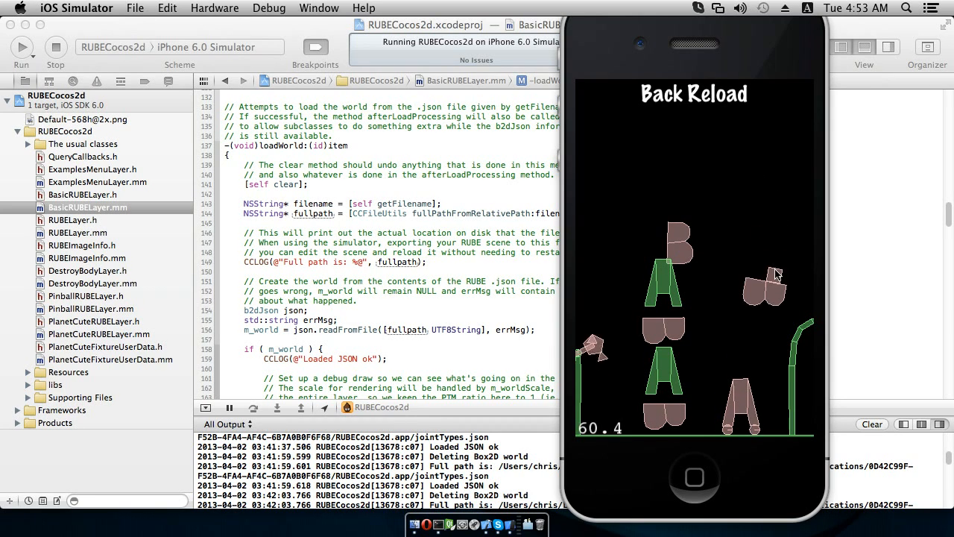
pyautogui.click(719, 93)
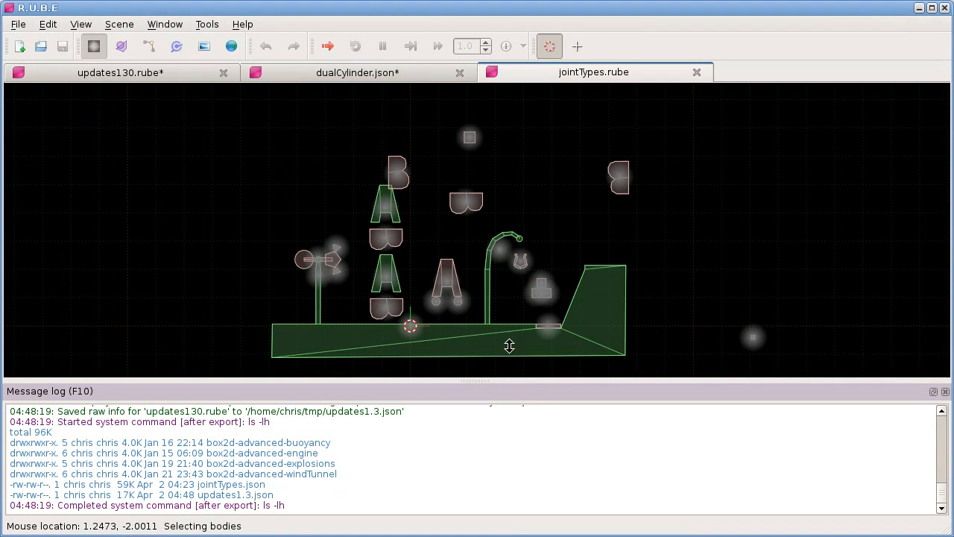
# Step: In R.U.B.E, duplicate the small square body above the joints four times, placing the copies in a row rising to the left
pyautogui.moveTo(485, 130); pyautogui.dragTo(476, 202, button='right')
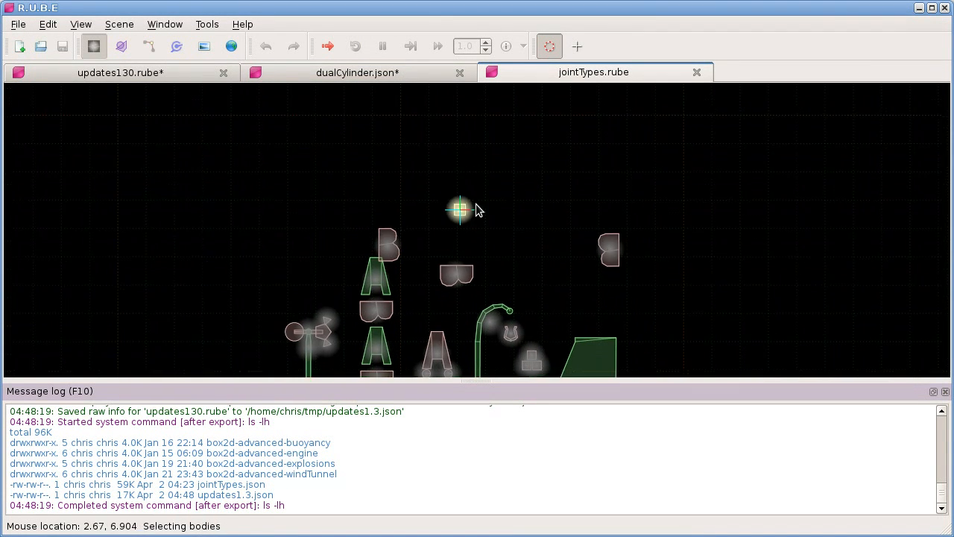
pyautogui.scroll(9, 468, 214)
pyautogui.click(459, 213)
pyautogui.hotkey('shift', 'd')
pyautogui.click(473, 217)
pyautogui.hotkey('shift', 'd')
pyautogui.click(426, 206)
pyautogui.hotkey('shift', 'd')
pyautogui.click(386, 194)
pyautogui.hotkey('shift', 'd')
pyautogui.click(343, 188)
# Step: Duplicate the group of four copied squares three times, placing one row above and two rows below the existing row
pyautogui.moveTo(286, 126); pyautogui.dragTo(423, 213)
pyautogui.hotkey('shift', 'd')
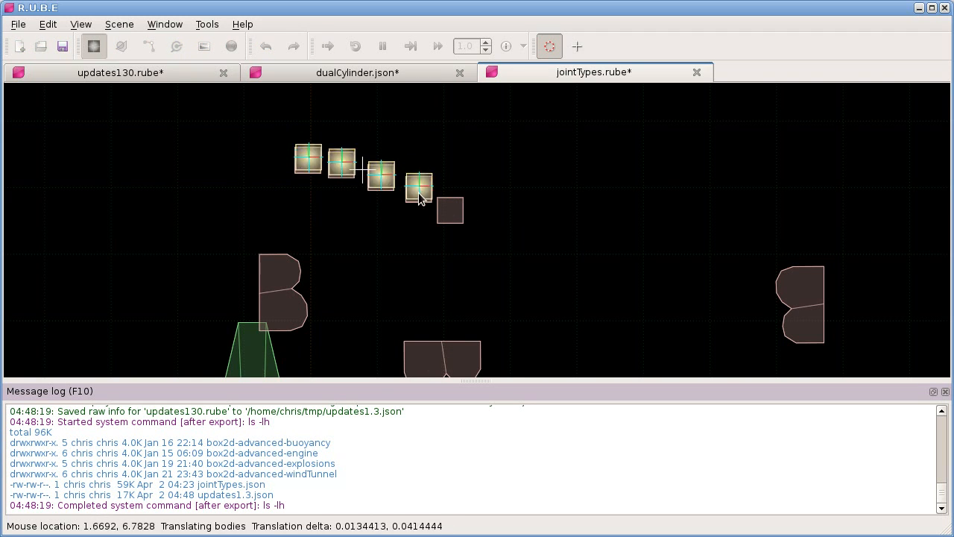
pyautogui.click(431, 157)
pyautogui.hotkey('shift', 'd')
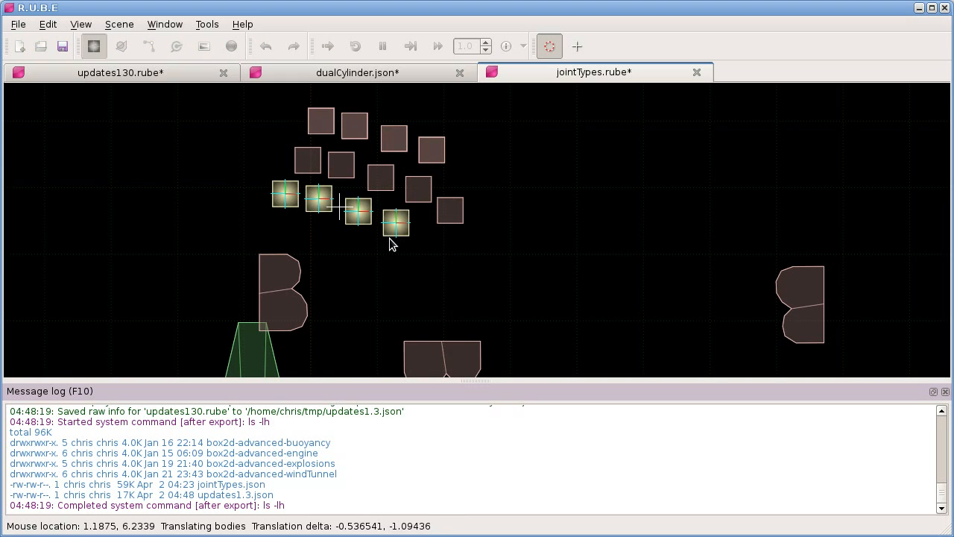
pyautogui.click(397, 237)
pyautogui.hotkey('shift', 'd')
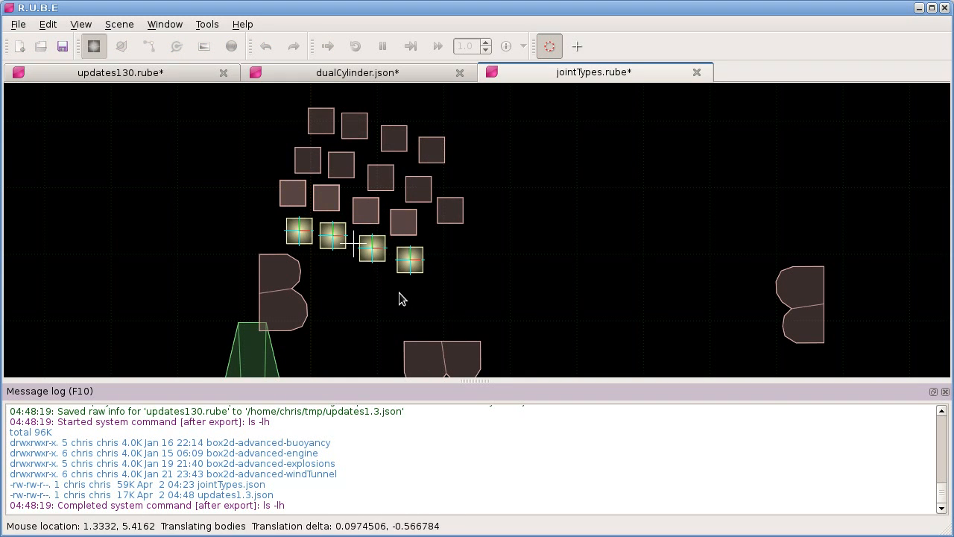
pyautogui.click(399, 295)
pyautogui.click(485, 267)
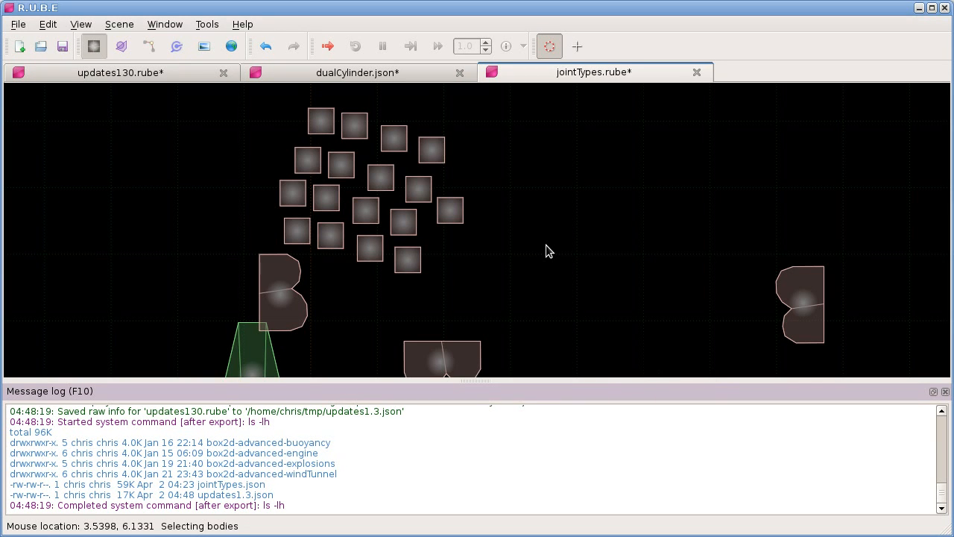
# Step: Export the scene as raw info to jointTypes.json in /home/chris/tmp, replacing the existing file
pyautogui.hotkey('ctrl', 'e')
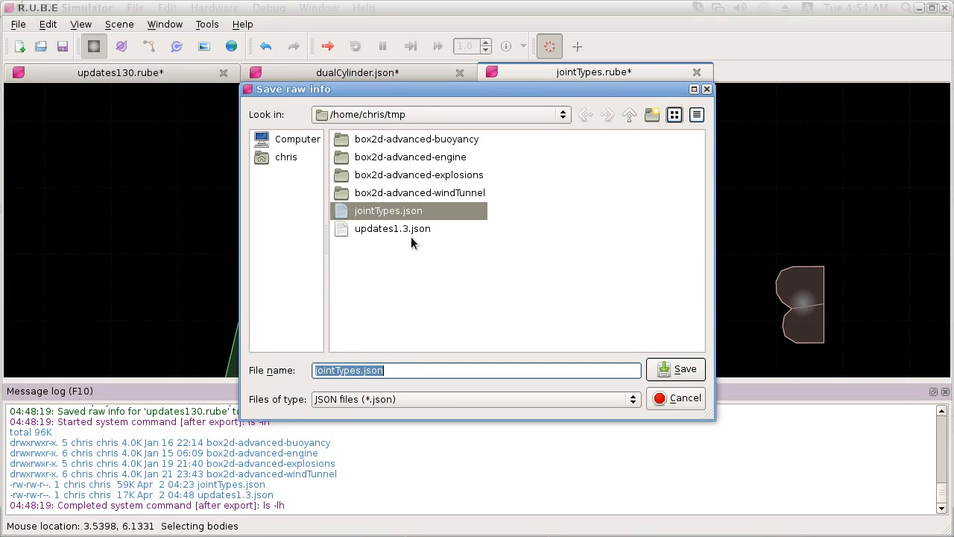
pyautogui.click(680, 368)
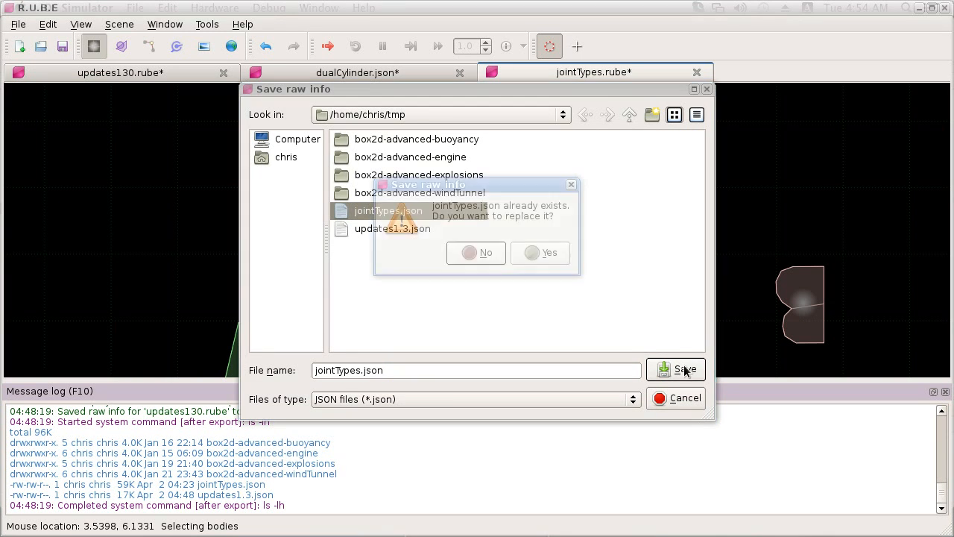
pyautogui.click(548, 253)
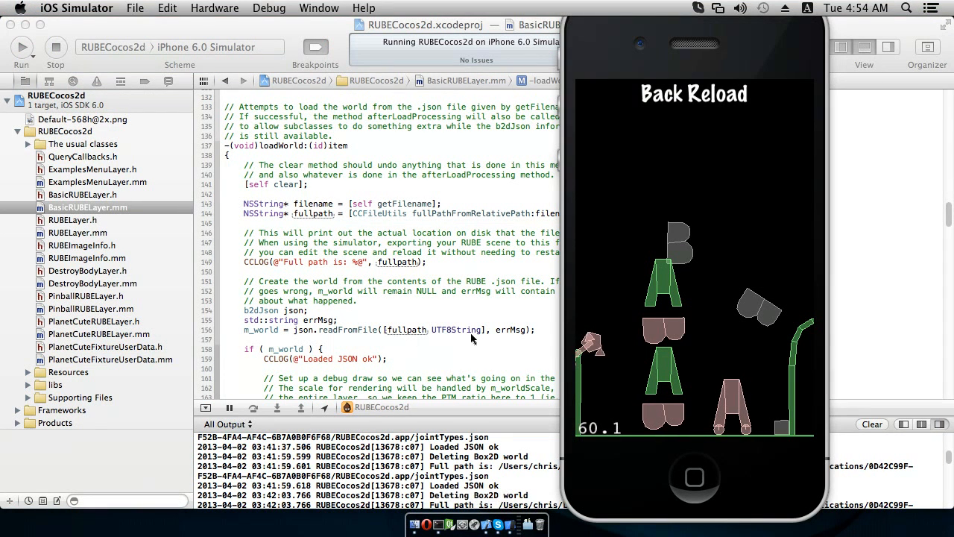
# Step: Reload the scene repeatedly in the iOS Simulator to check how the exported squares fall
pyautogui.click(717, 100)
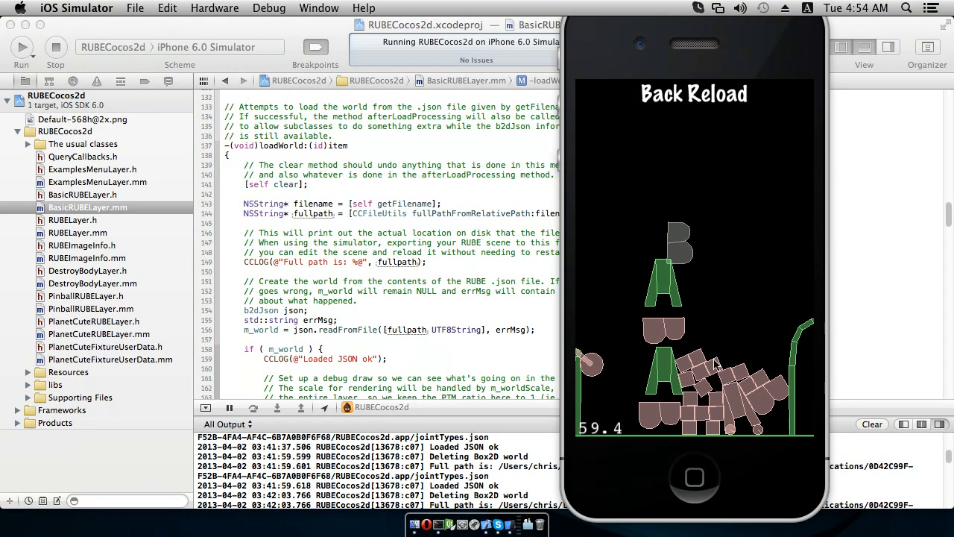
pyautogui.click(721, 97)
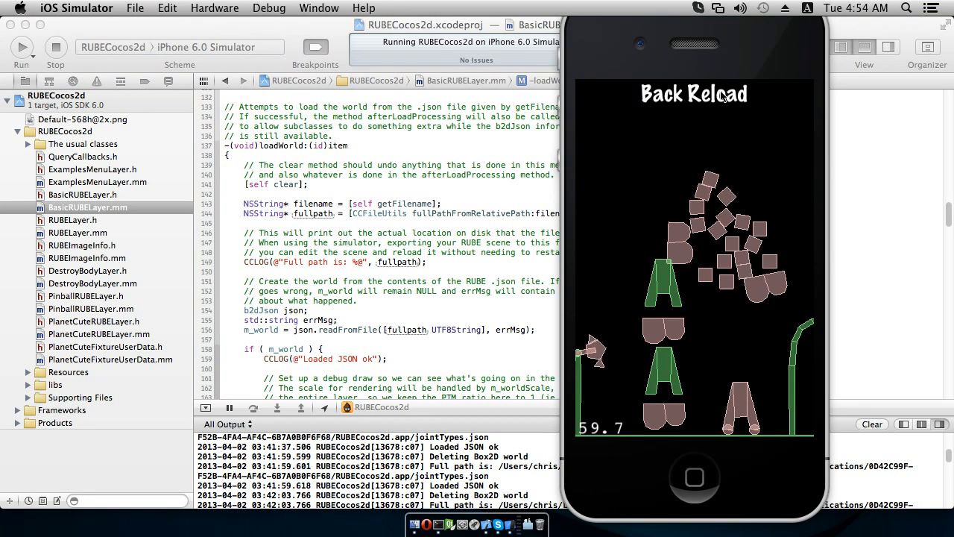
pyautogui.click(722, 95)
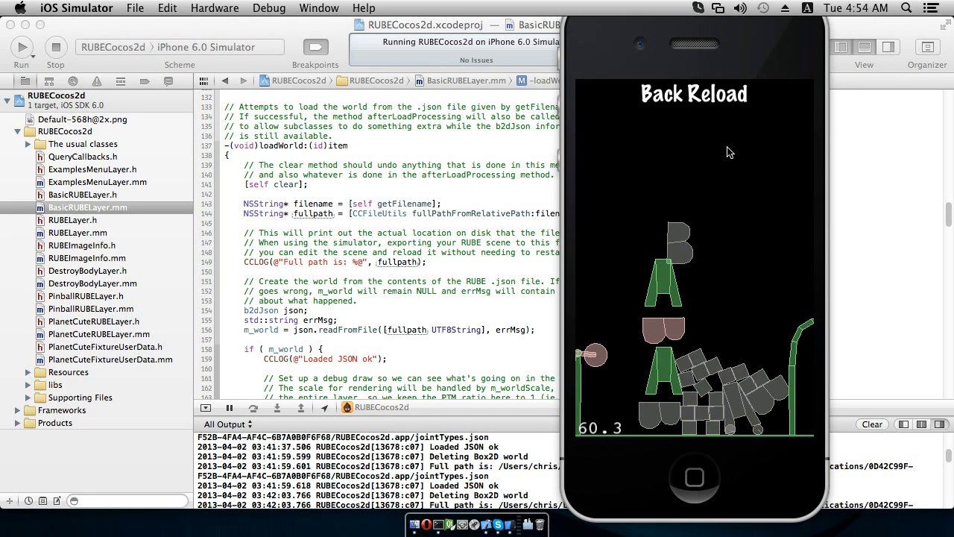
pyautogui.click(719, 103)
pyautogui.click(714, 112)
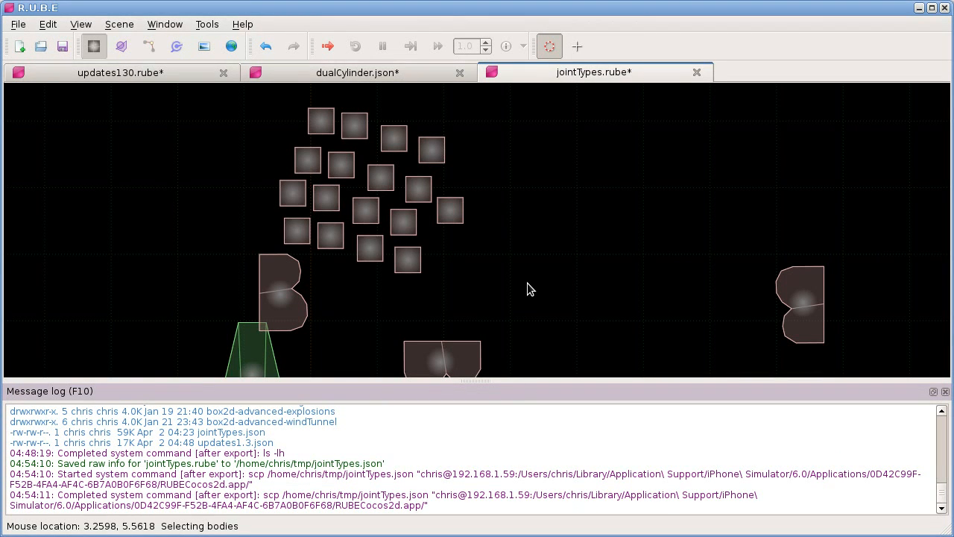
# Step: Undo the square duplications in R.U.B.E until only three squares remain in the row
pyautogui.hotkey('ctrl', 'z')
pyautogui.hotkey('ctrl', 'z')
pyautogui.hotkey('ctrl', 'z')
pyautogui.hotkey('ctrl', 'z')
pyautogui.hotkey('ctrl', 'z')
pyautogui.hotkey('ctrl', 'z')
pyautogui.hotkey('ctrl', 'z')
pyautogui.hotkey('ctrl', 'z')
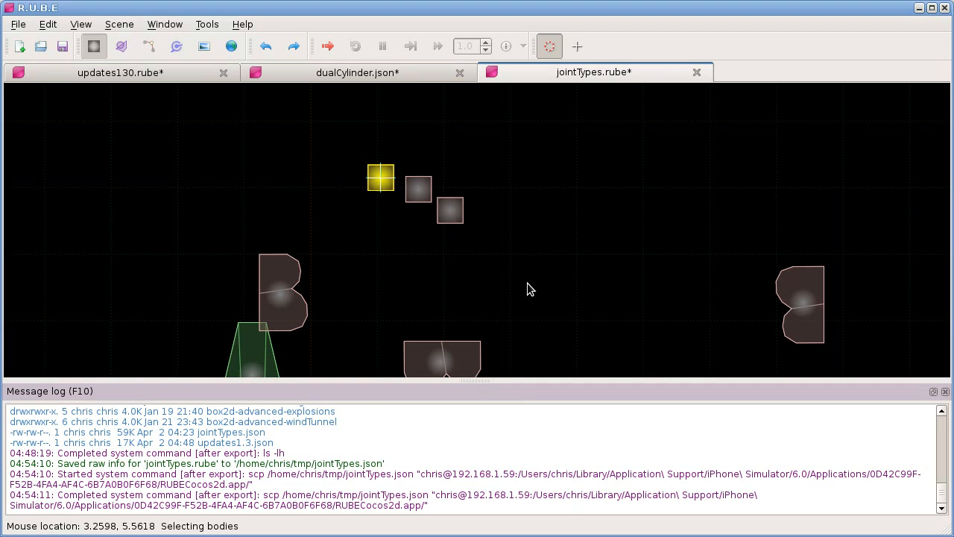
# Step: Scale the selected leftmost square to several times its size and move it up and left, clear of the other squares
pyautogui.scroll(-1, 746, 302)
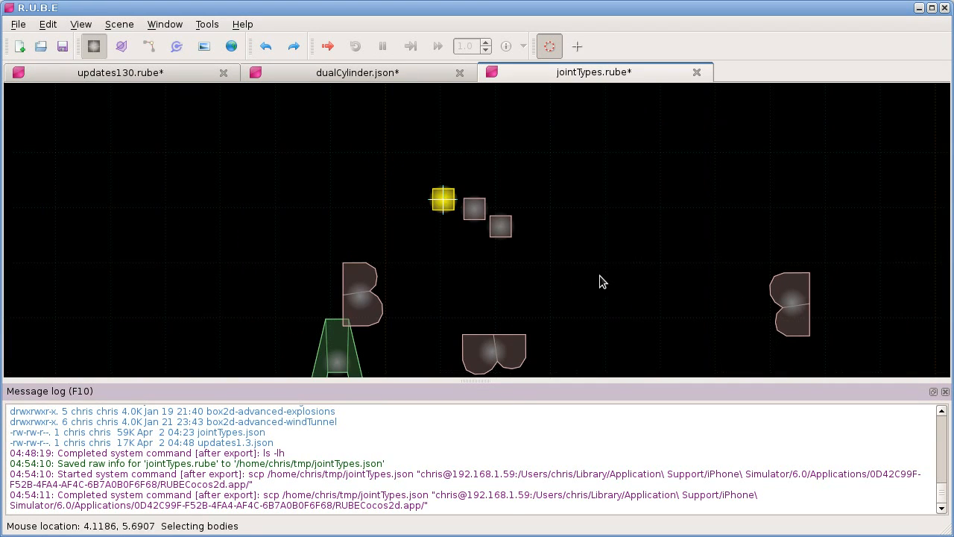
pyautogui.press('s')
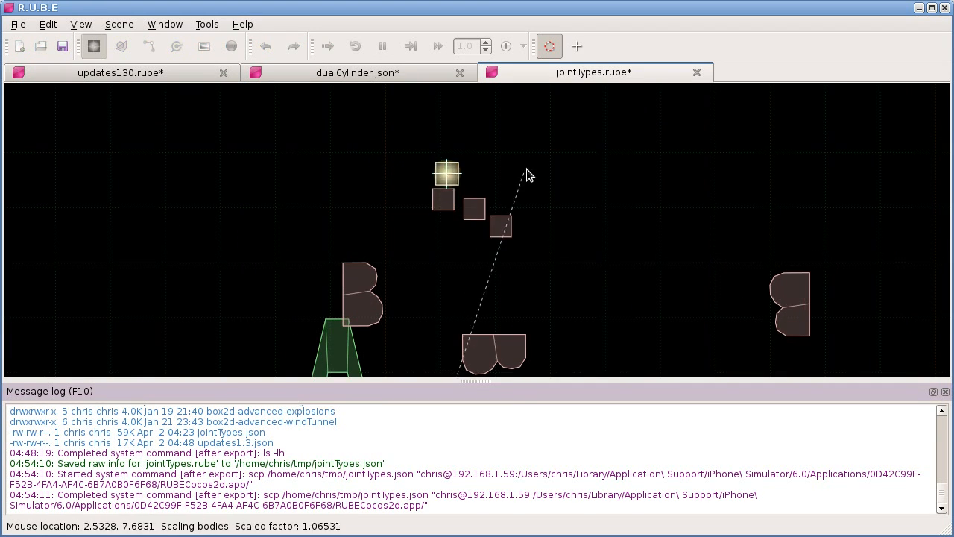
pyautogui.click(621, 189)
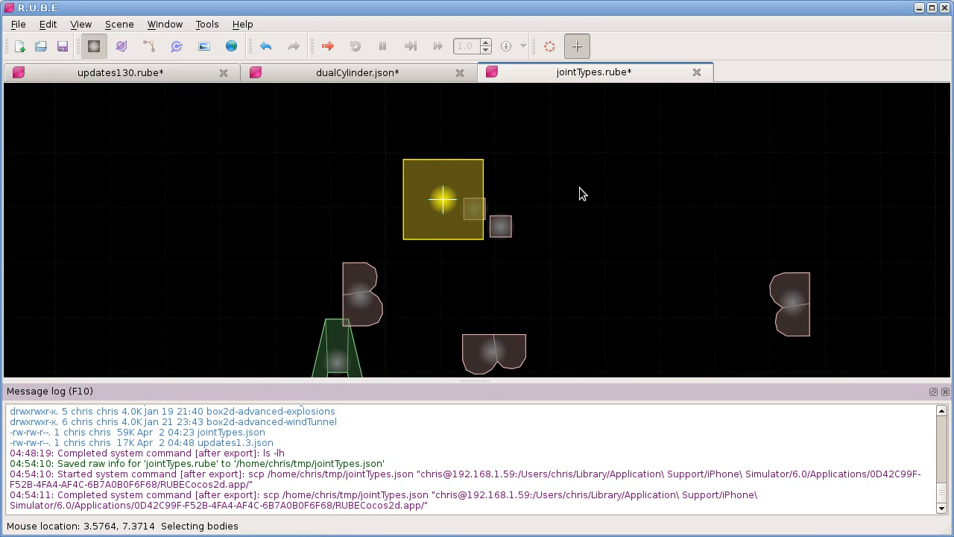
pyautogui.press('t')
pyautogui.click(536, 173)
# Step: Add three vertices along the large square's right edge and pull two of them inward to form notches
pyautogui.press('v')
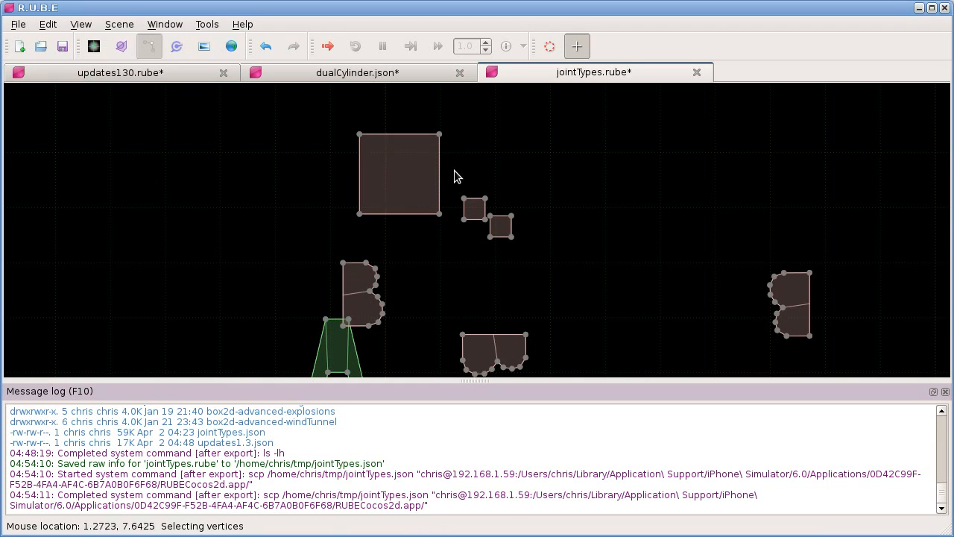
pyautogui.press('a')
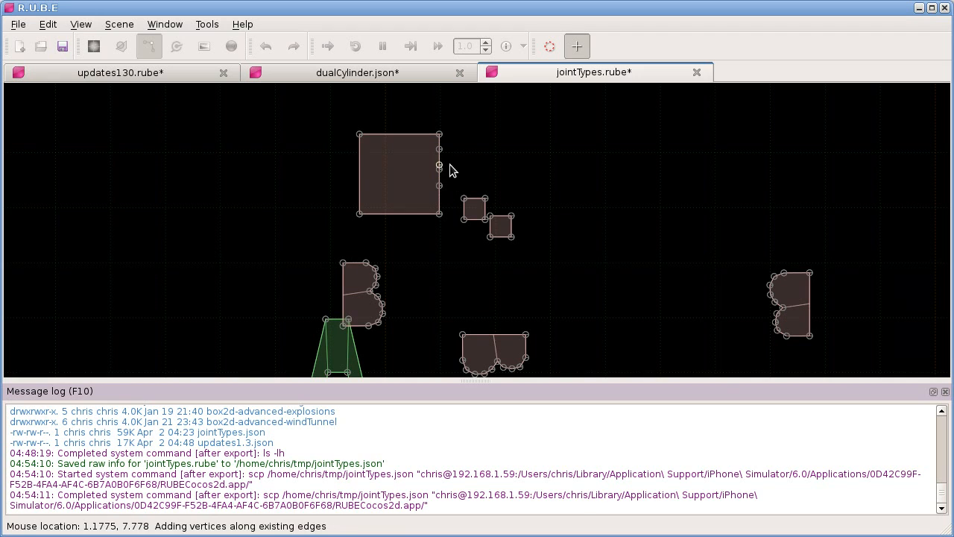
pyautogui.click(448, 168)
pyautogui.click(440, 186)
pyautogui.press('t')
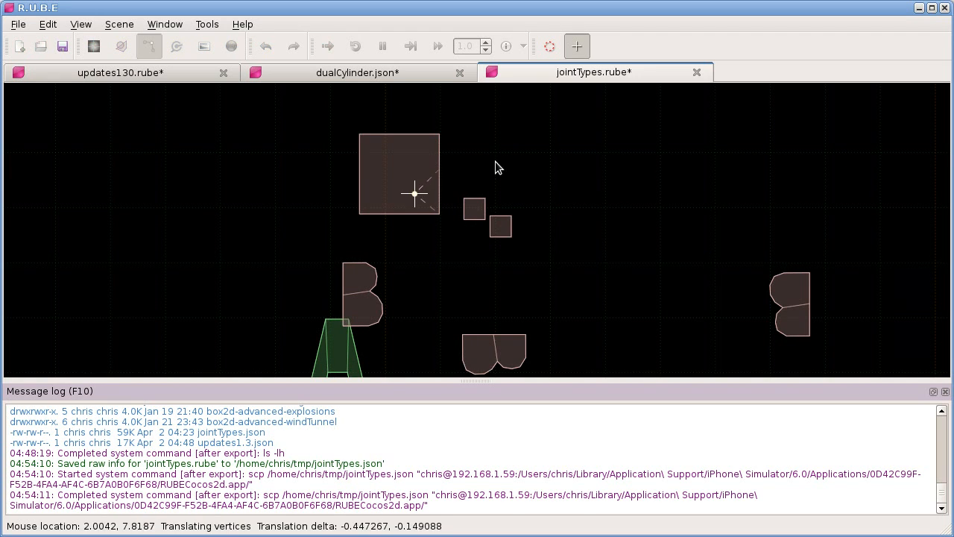
pyautogui.click(477, 163)
pyautogui.click(439, 150)
pyautogui.press('t')
pyautogui.click(416, 158)
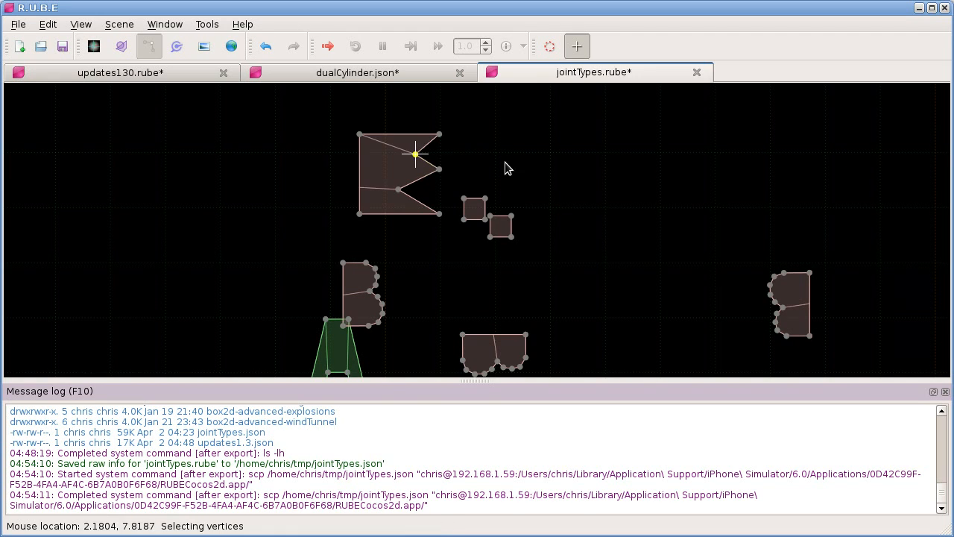
# Step: Move the shape's upper-left vertex inward and pull the upper notch vertex far to the right to form a long spike
pyautogui.click(360, 135)
pyautogui.press('t')
pyautogui.click(381, 166)
pyautogui.click(415, 154)
pyautogui.press('t')
pyautogui.click(548, 148)
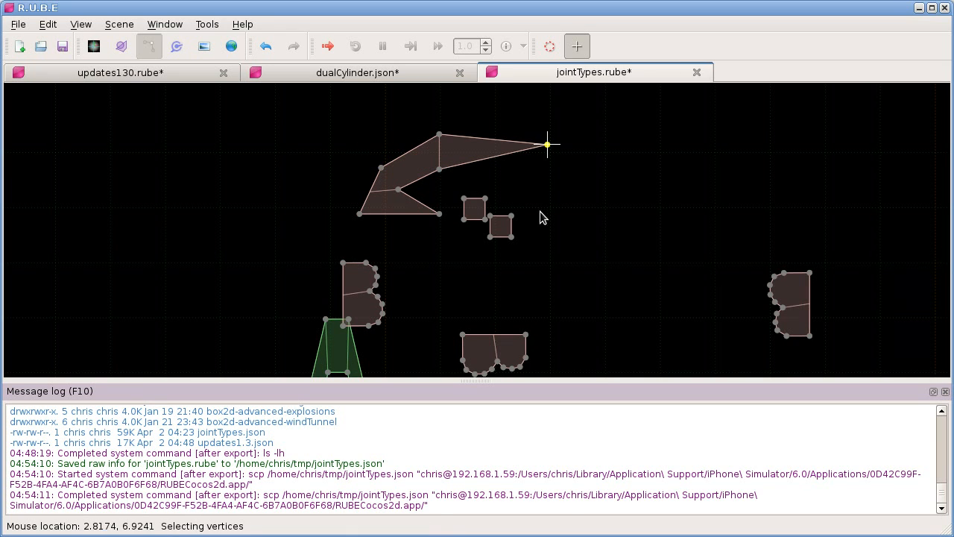
# Step: Export the edited scene again to jointTypes.json and reload it in the iOS Simulator
pyautogui.hotkey('ctrl', 'e')
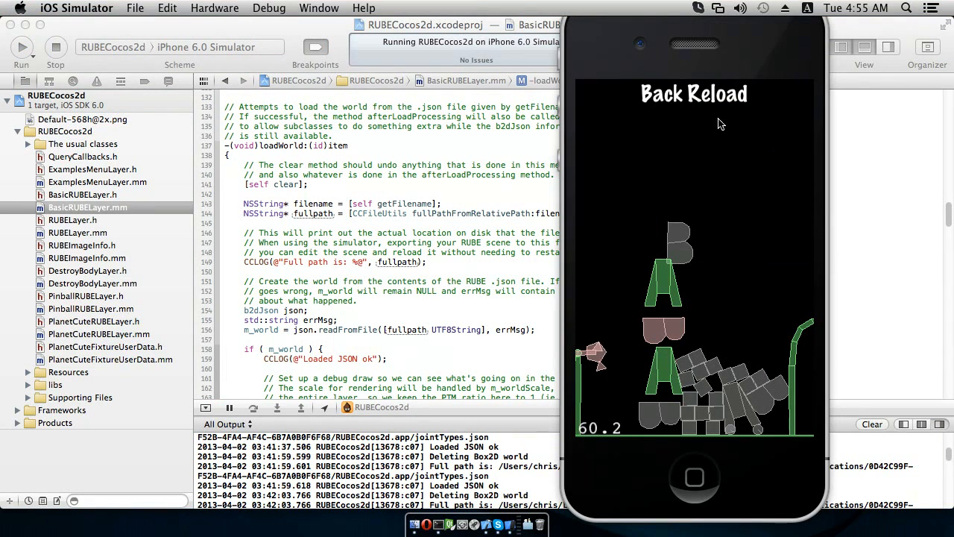
pyautogui.click(715, 104)
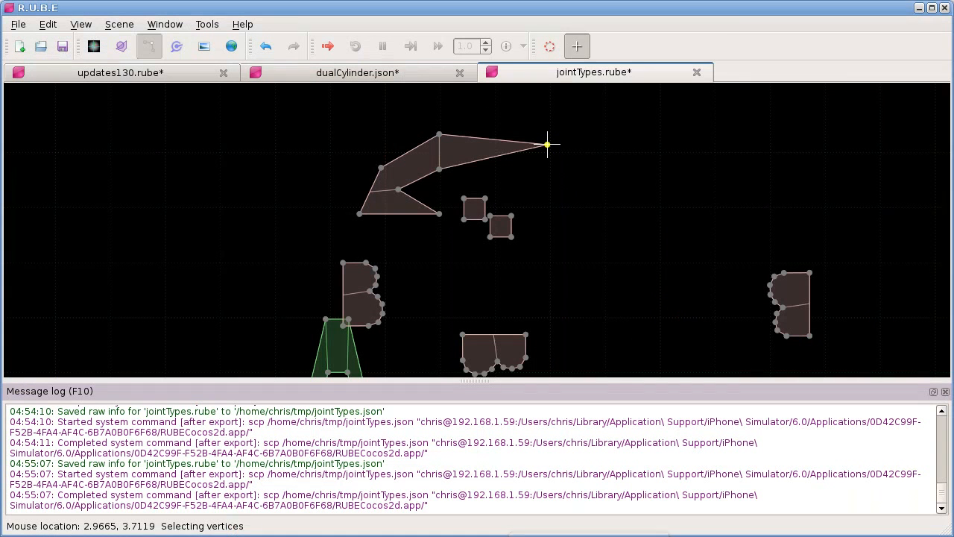
# Step: Pull the large shape's inner notch vertex far right into a second spike and move corner vertices of both small squares to enlarge them
pyautogui.moveTo(399, 191); pyautogui.dragTo(618, 185)
pyautogui.moveTo(465, 218); pyautogui.dragTo(446, 289)
pyautogui.moveTo(463, 199); pyautogui.dragTo(427, 240)
pyautogui.moveTo(490, 205); pyautogui.dragTo(492, 270)
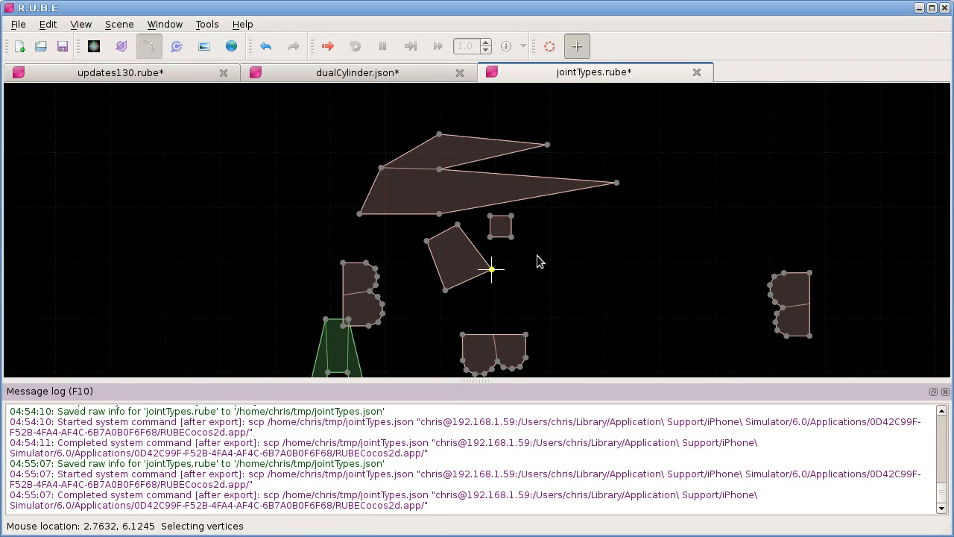
pyautogui.moveTo(512, 237); pyautogui.dragTo(552, 240)
pyautogui.moveTo(512, 215); pyautogui.dragTo(549, 211)
# Step: Export the reshaped scene to jointTypes.json and switch to the iOS Simulator to reload it
pyautogui.hotkey('ctrl', 'e')
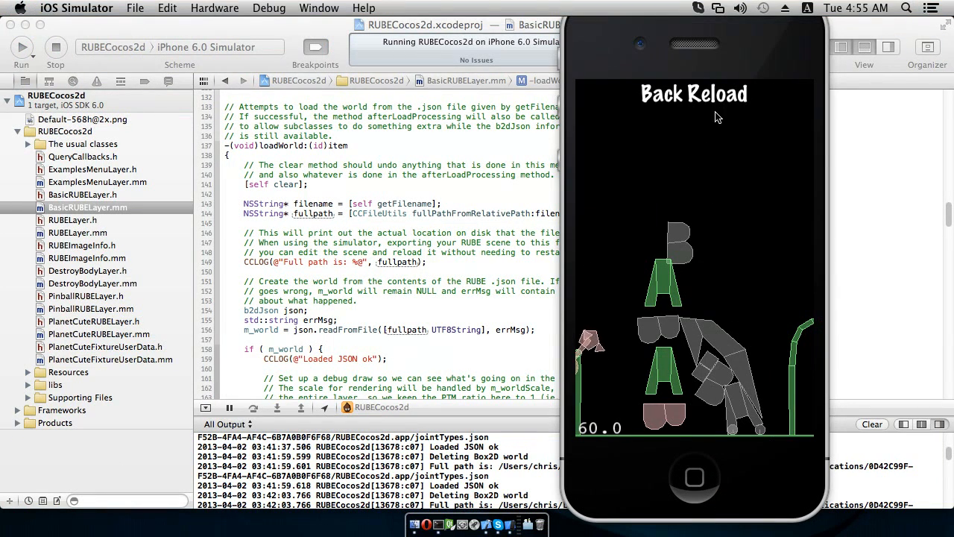
pyautogui.click(720, 99)
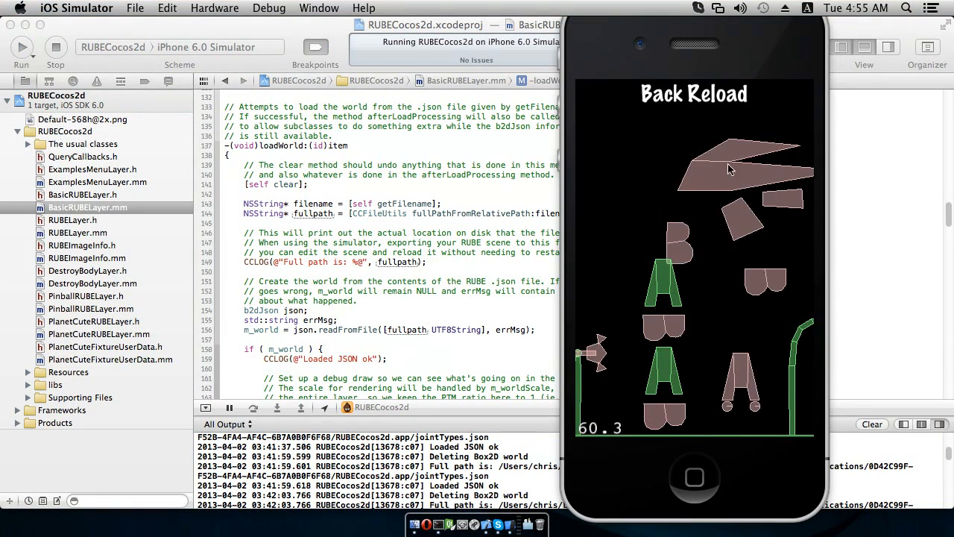
# Step: Drag the spiked body around in the running simulation, and return to the app's list of demos
pyautogui.moveTo(788, 328); pyautogui.dragTo(710, 194)
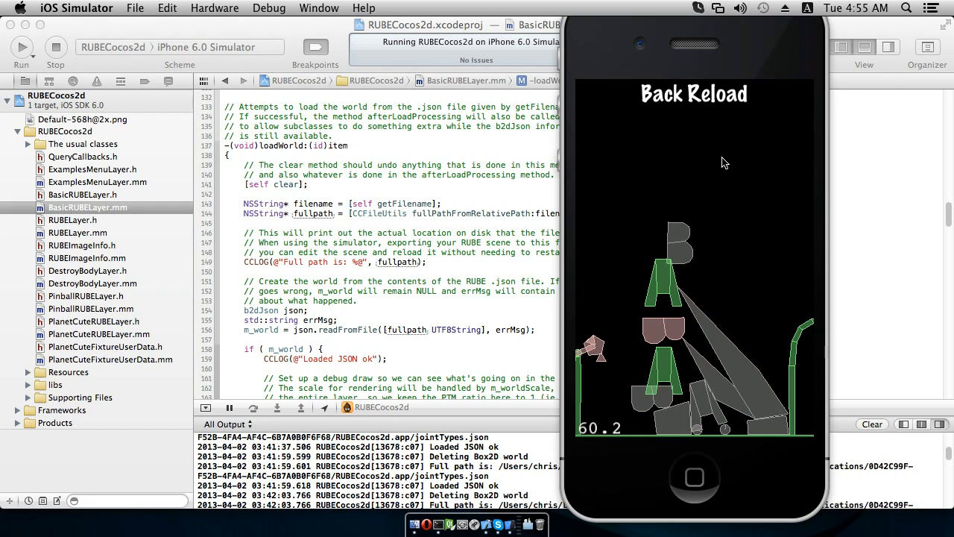
pyautogui.moveTo(700, 322)
pyautogui.mouseDown()
pyautogui.moveTo(730, 269)
pyautogui.moveTo(744, 321)
pyautogui.mouseUp()
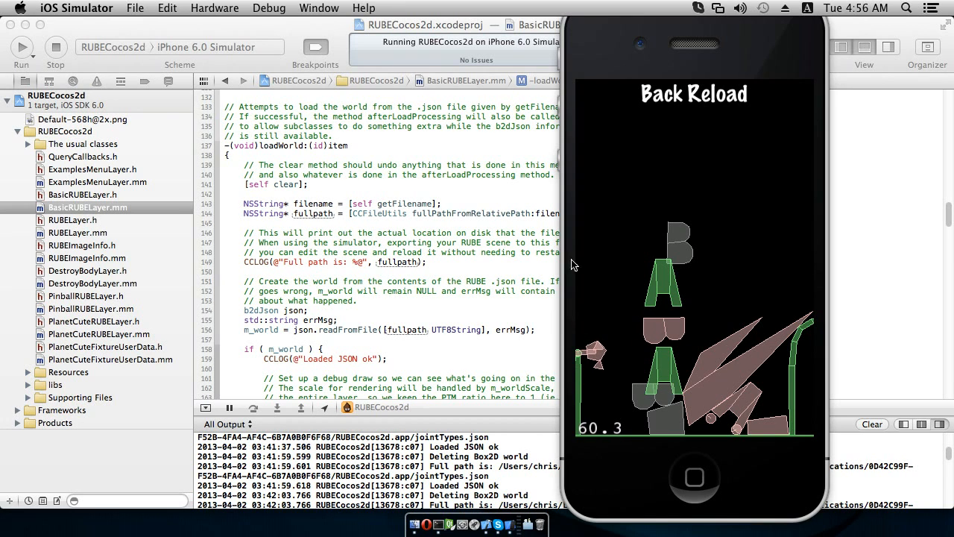
pyautogui.click(654, 110)
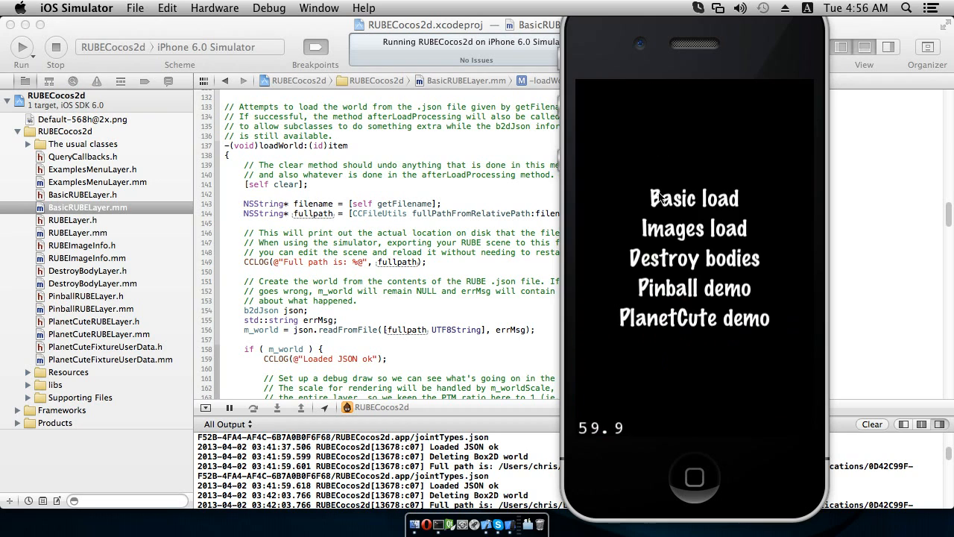
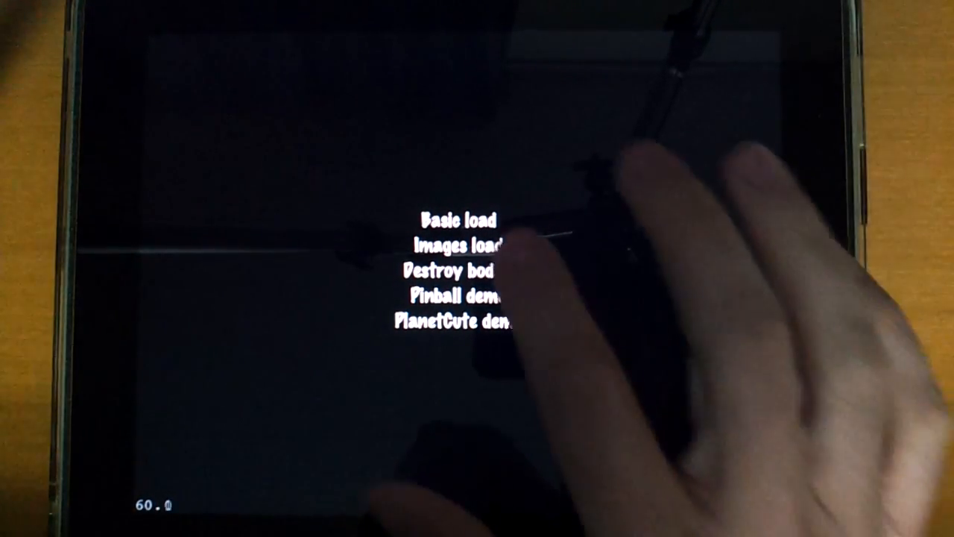
# Step: Open the Basic load demo and pull the loose B-shaped bodies around the running scene
pyautogui.click(471, 221)
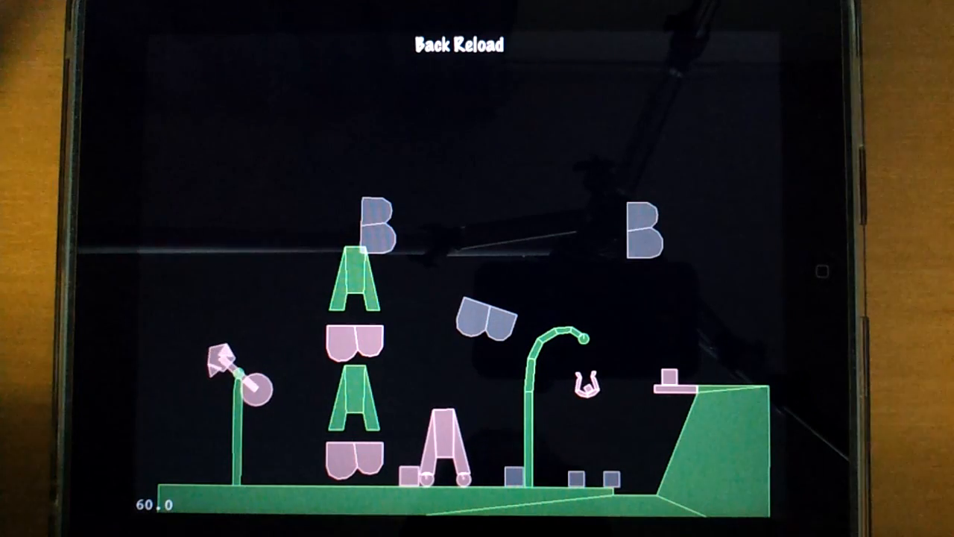
pyautogui.moveTo(645, 235); pyautogui.dragTo(683, 300)
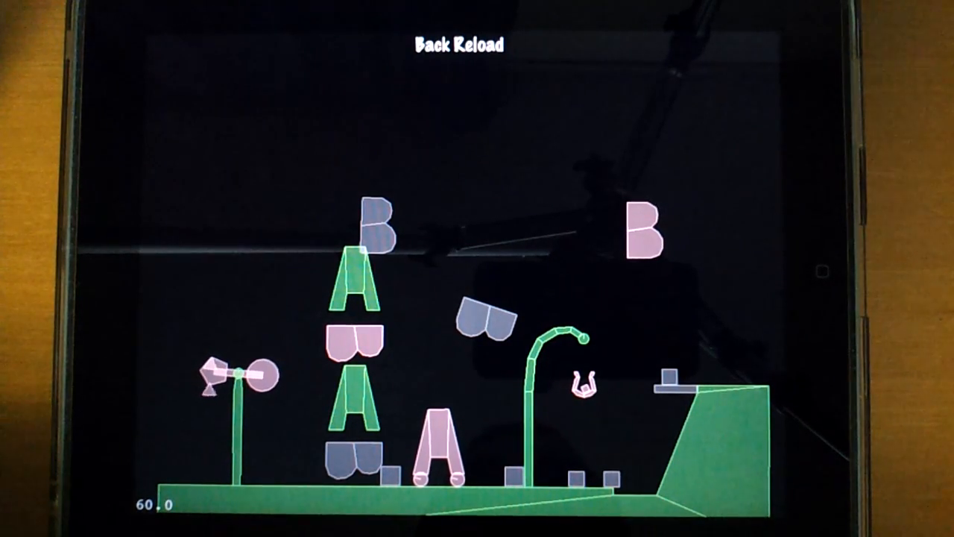
pyautogui.click(634, 247)
pyautogui.moveTo(623, 249); pyautogui.dragTo(436, 272)
pyautogui.moveTo(694, 257); pyautogui.dragTo(646, 223)
pyautogui.moveTo(376, 224); pyautogui.dragTo(580, 252)
pyautogui.moveTo(373, 214); pyautogui.dragTo(274, 261)
# Step: Swing the rotating arm, lift the lower loose B-shaped body into the air and tip the wheeled A-shaped body onto its side
pyautogui.moveTo(213, 373); pyautogui.dragTo(276, 448)
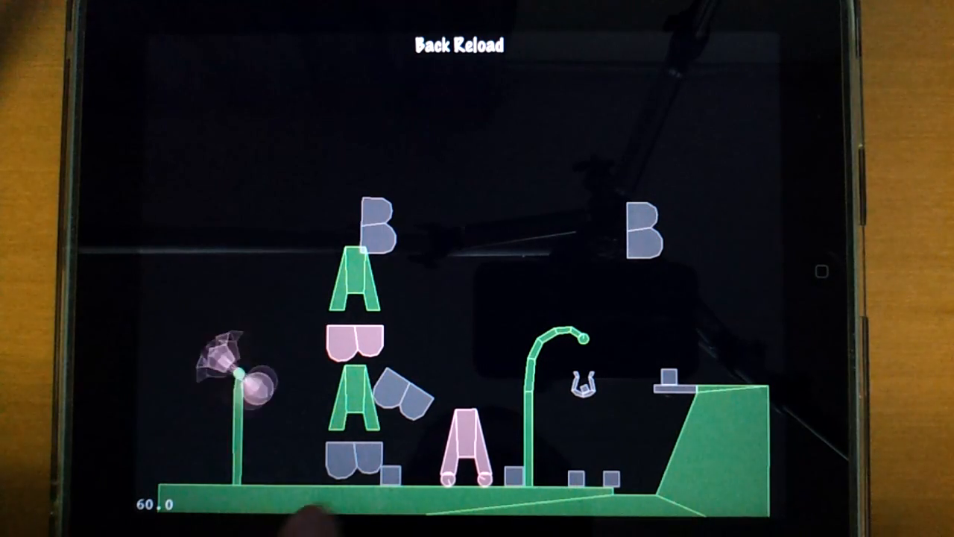
pyautogui.moveTo(375, 346); pyautogui.dragTo(440, 345)
pyautogui.moveTo(412, 401); pyautogui.dragTo(488, 215)
pyautogui.moveTo(474, 422); pyautogui.dragTo(479, 376)
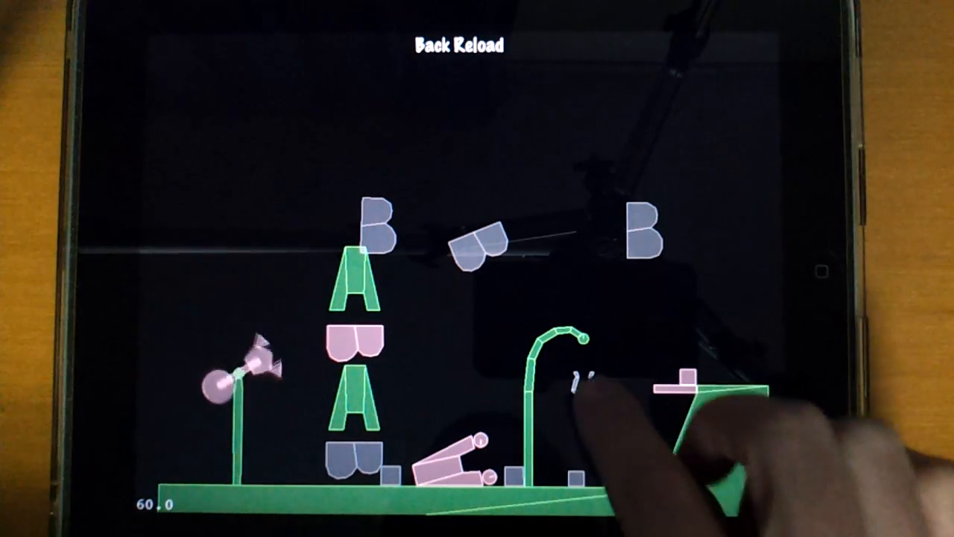
# Step: Move the small cup-shaped body hanging beneath the curved green pole and toss the box inside it
pyautogui.scroll(8, 583, 384)
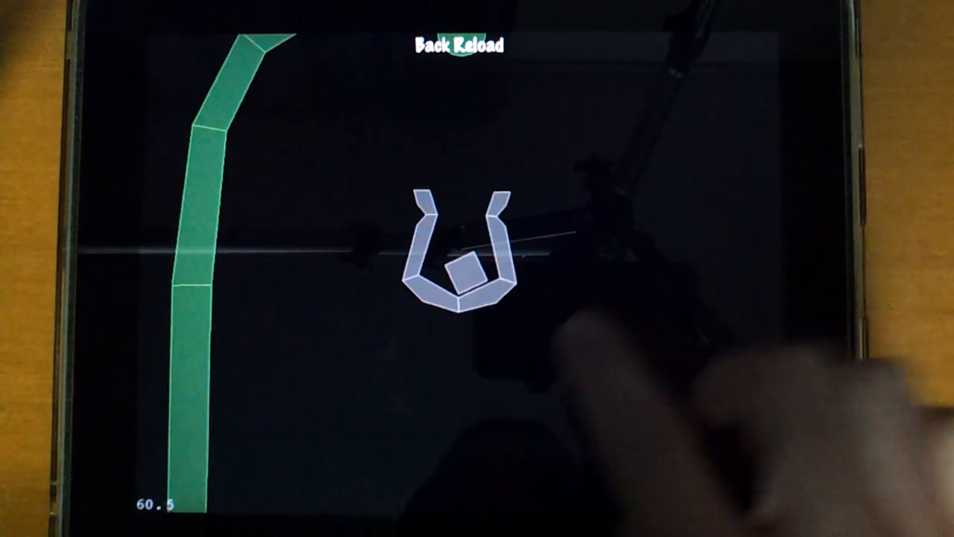
pyautogui.moveTo(513, 277); pyautogui.dragTo(590, 232)
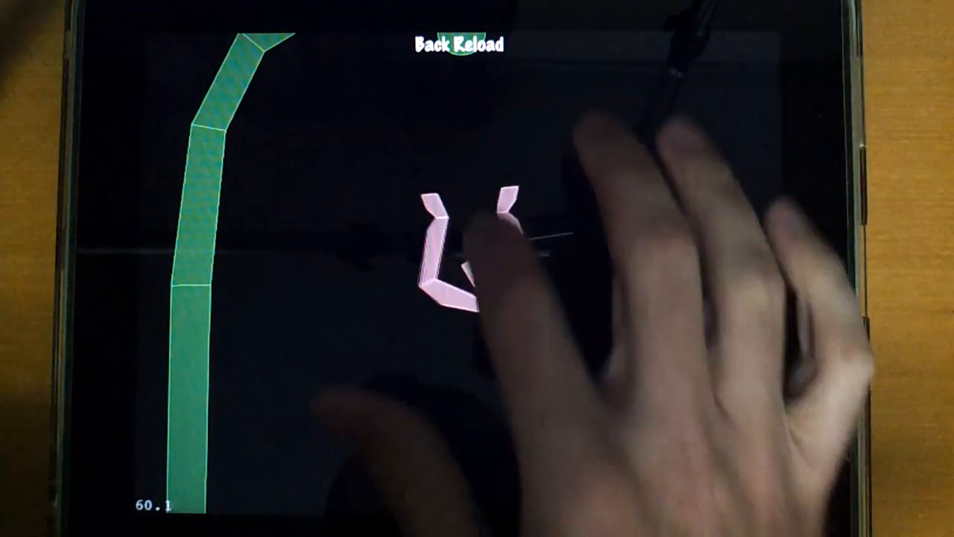
pyautogui.moveTo(487, 250); pyautogui.dragTo(500, 138)
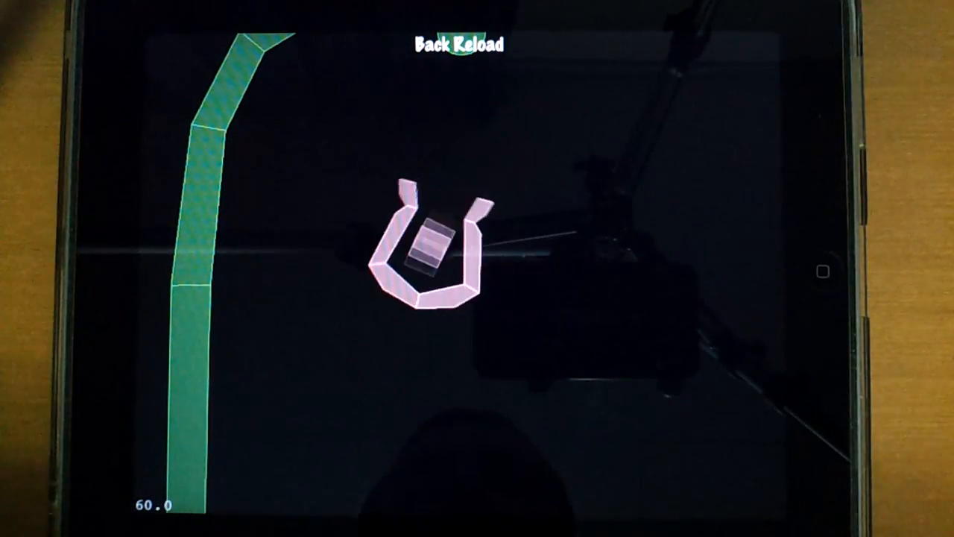
# Step: Examine the scene at different zoom levels, from a close-up of the cup-shaped body out to the full set of bodies
pyautogui.scroll(-4, 597, 257)
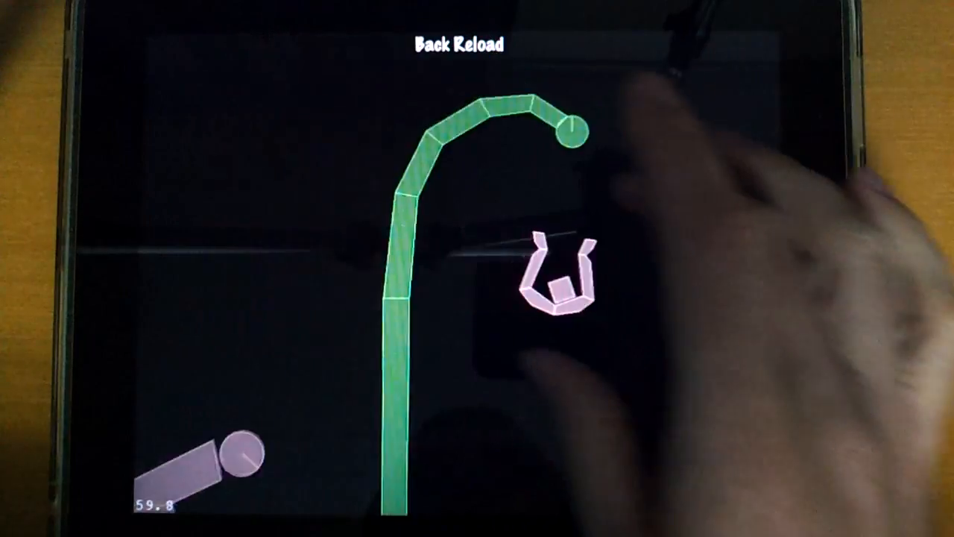
pyautogui.scroll(4, 596, 246)
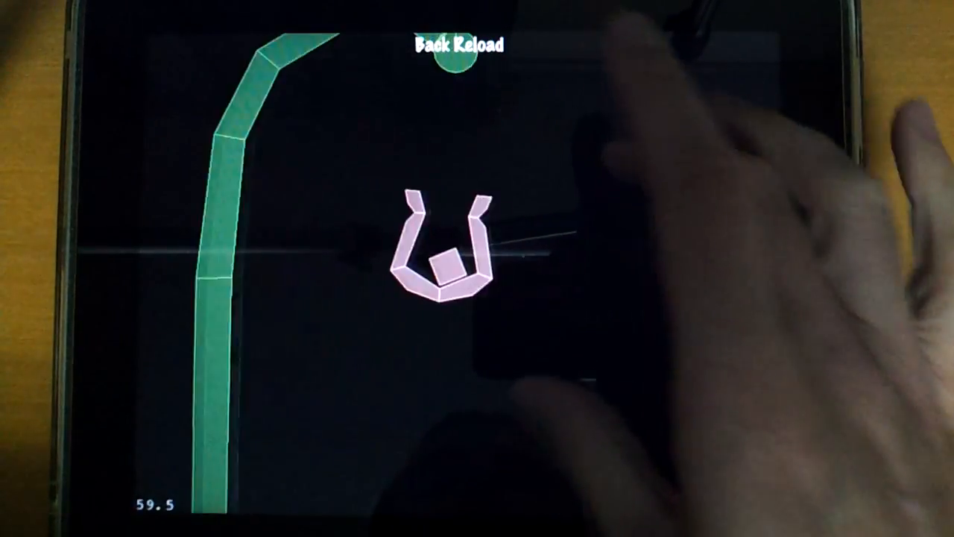
pyautogui.scroll(-2, 597, 257)
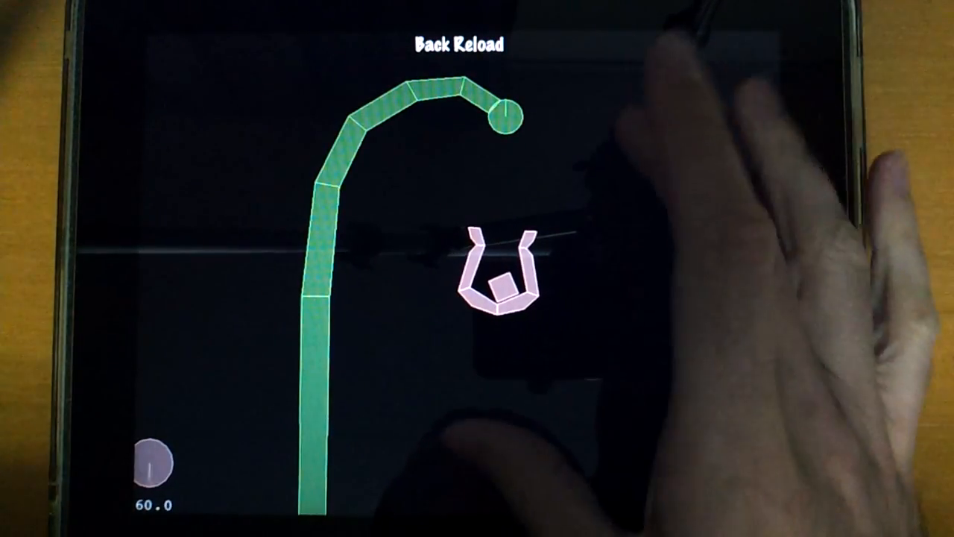
pyautogui.scroll(-3, 582, 291)
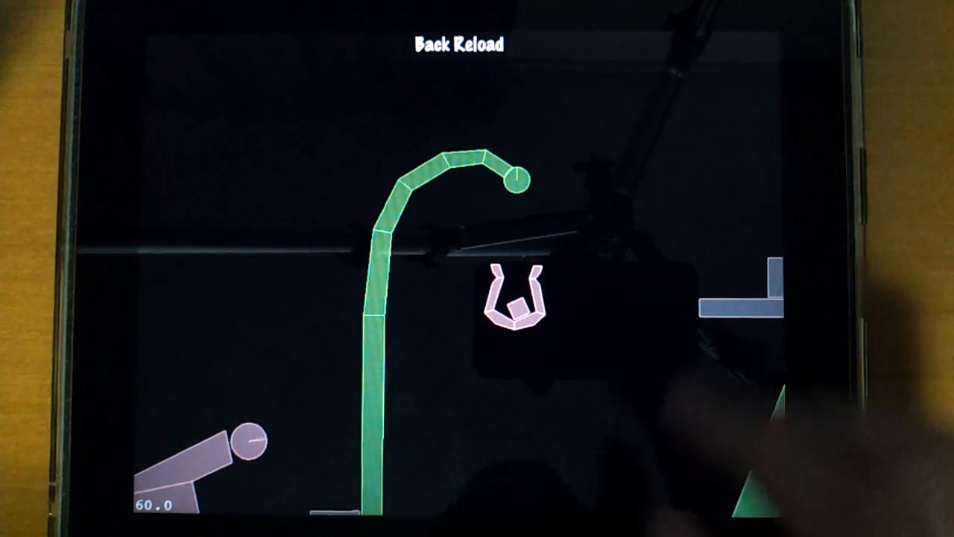
pyautogui.scroll(-5, 656, 224)
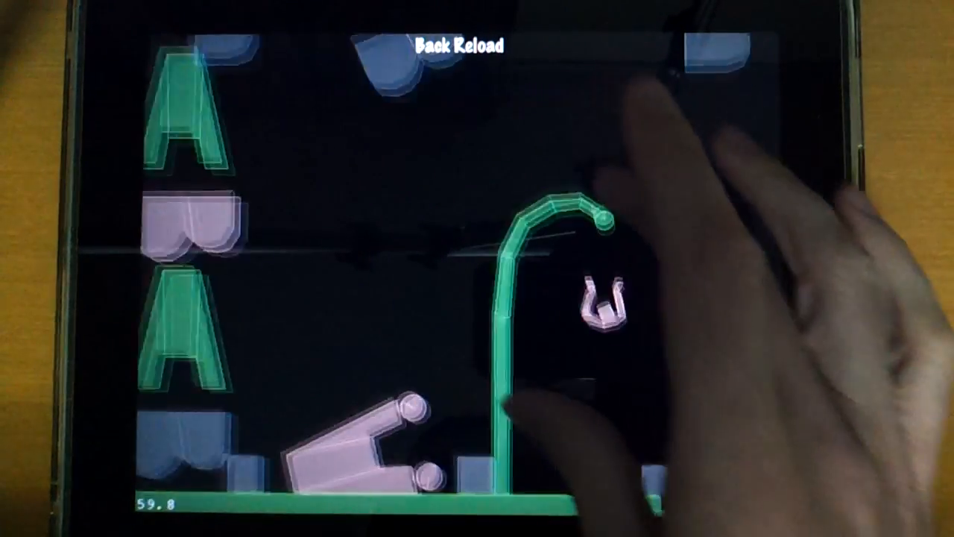
pyautogui.scroll(-1, 578, 242)
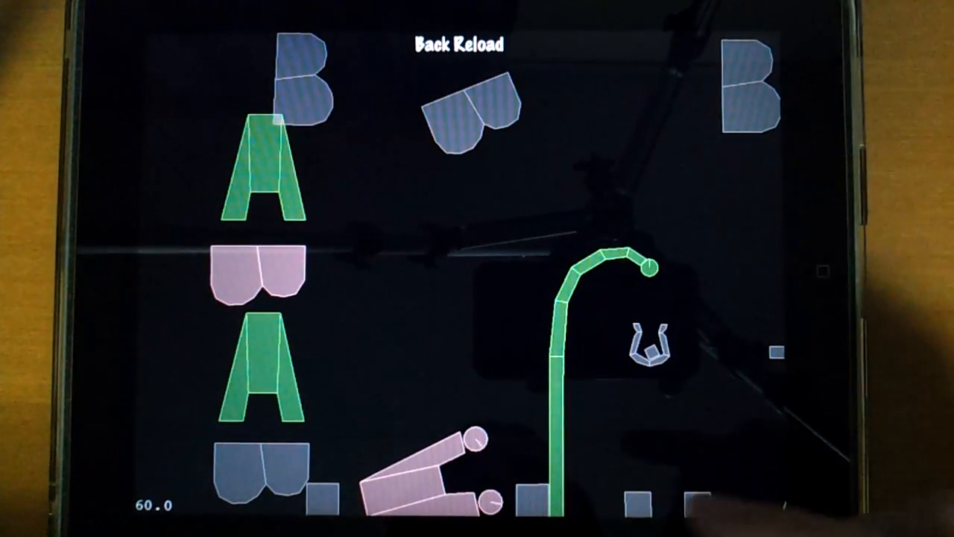
pyautogui.scroll(-3, 694, 224)
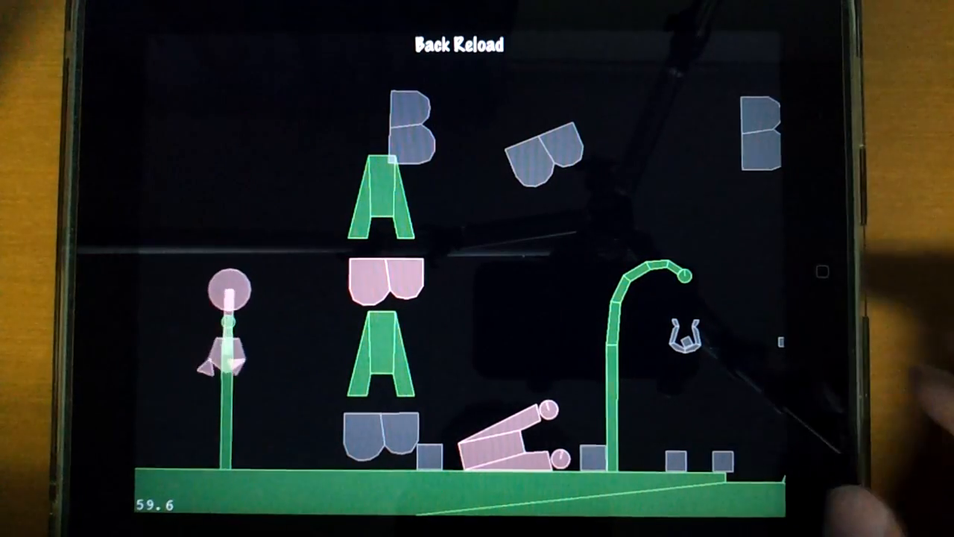
# Step: Take the small box out of the cup-shaped body, and return to the app's list of demos
pyautogui.scroll(5, 686, 328)
pyautogui.moveTo(593, 317); pyautogui.dragTo(650, 83)
pyautogui.scroll(-2, 682, 198)
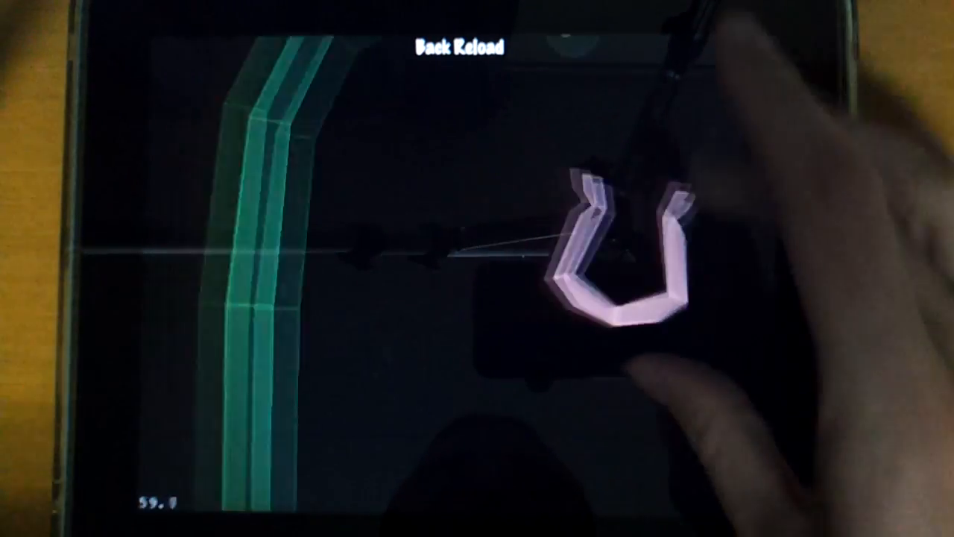
pyautogui.scroll(-5, 670, 283)
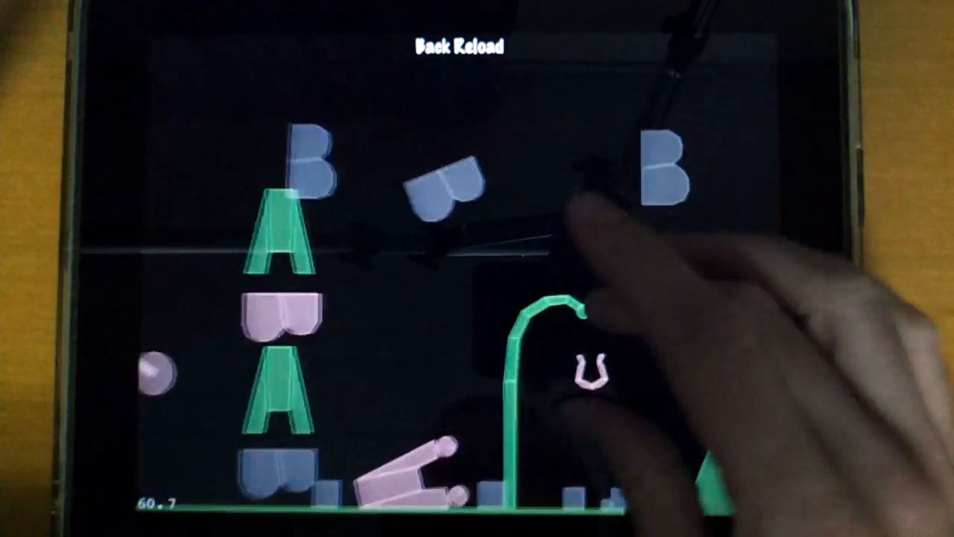
pyautogui.scroll(-4, 608, 276)
pyautogui.scroll(1, 682, 290)
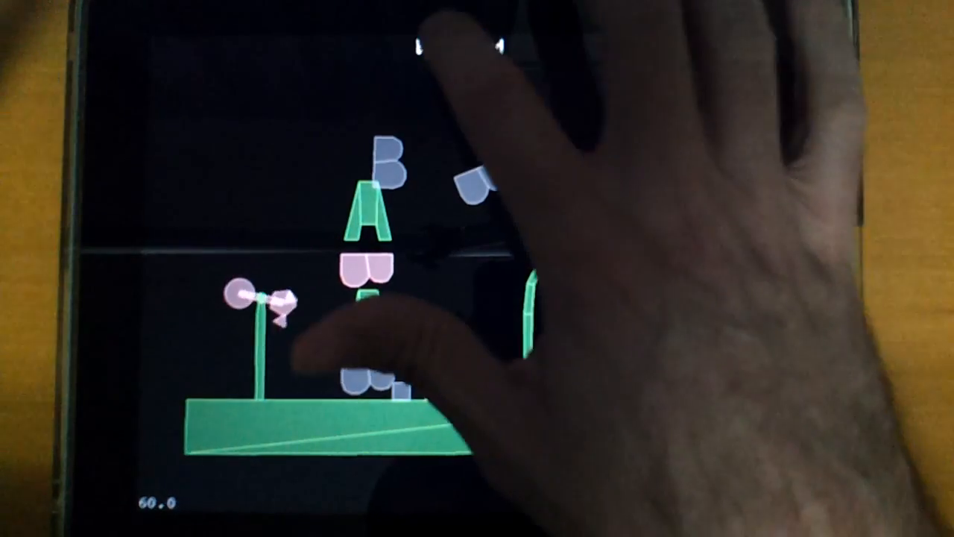
pyautogui.click(460, 46)
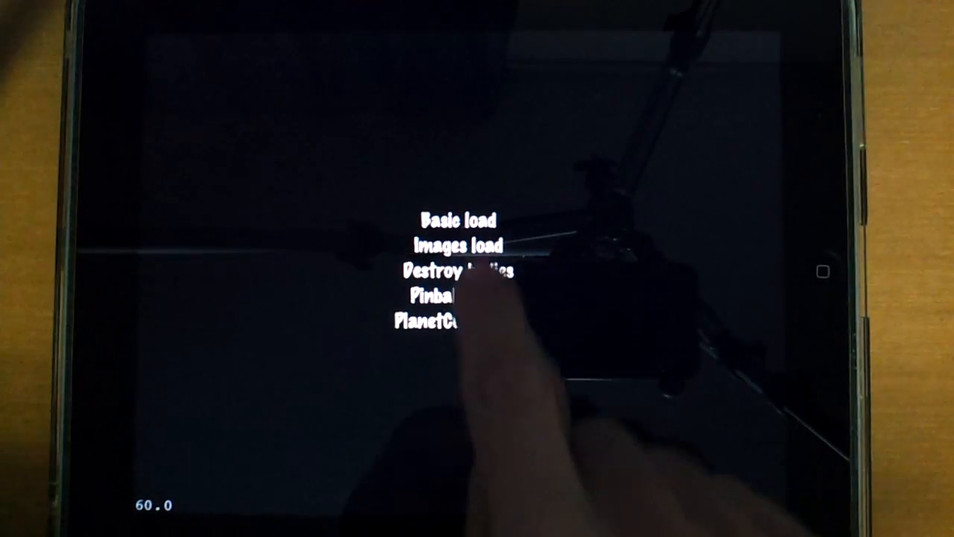
# Step: Open the Images load demo and zoom in closely on the truck carrying the blue crates
pyautogui.click(477, 246)
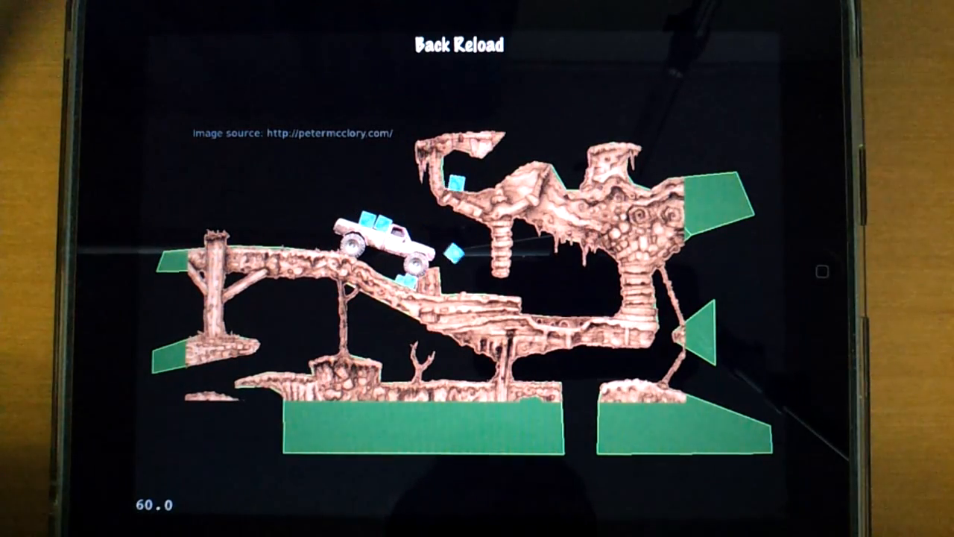
pyautogui.scroll(5, 432, 254)
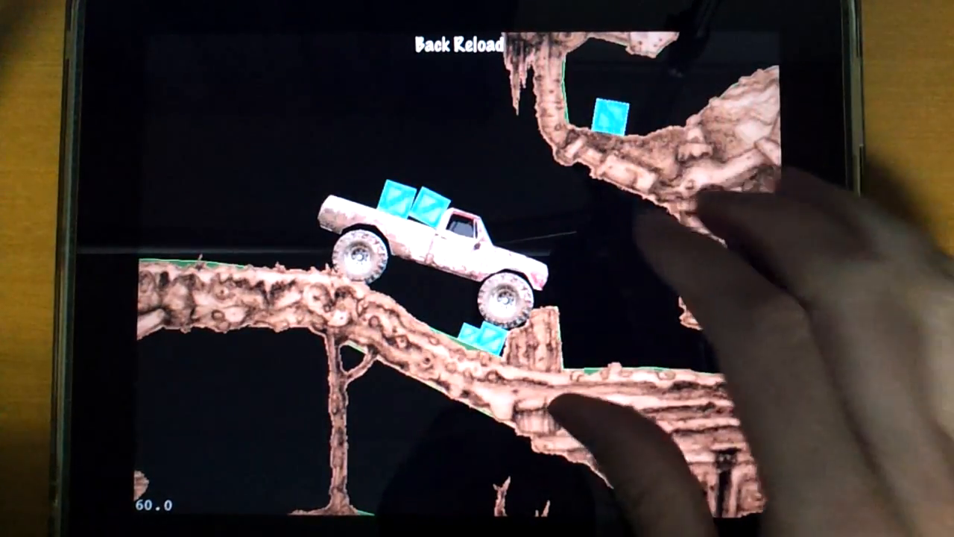
pyautogui.scroll(3, 597, 291)
pyautogui.scroll(3, 633, 149)
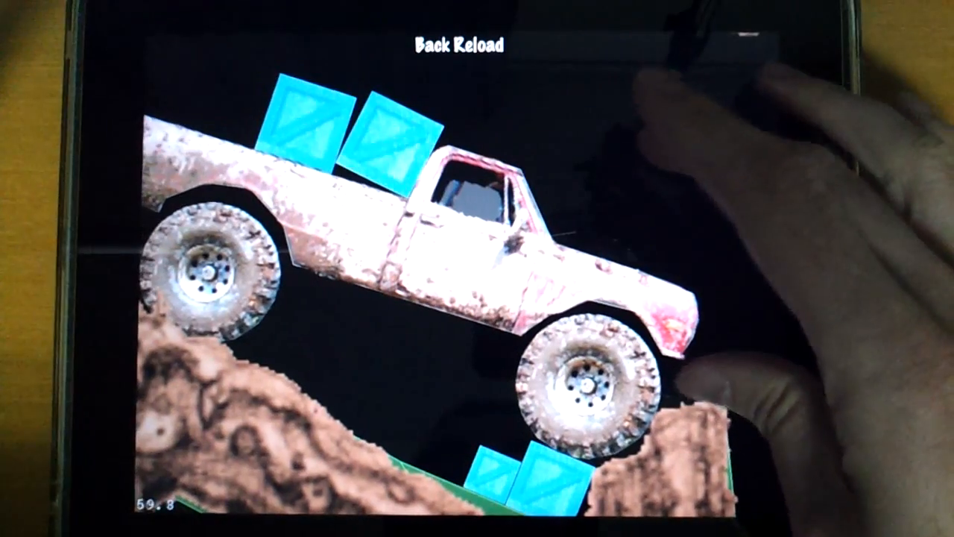
# Step: Lift and pull the textured truck about on the rocky slope, and view the surrounding terrain
pyautogui.moveTo(553, 237); pyautogui.dragTo(531, 93)
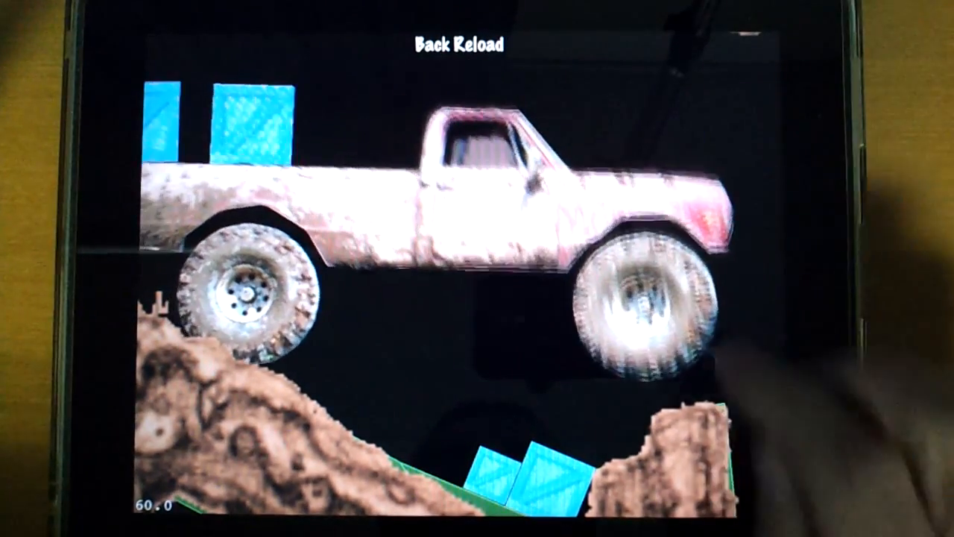
pyautogui.moveTo(576, 235); pyautogui.dragTo(448, 224)
pyautogui.moveTo(485, 343); pyautogui.dragTo(402, 377)
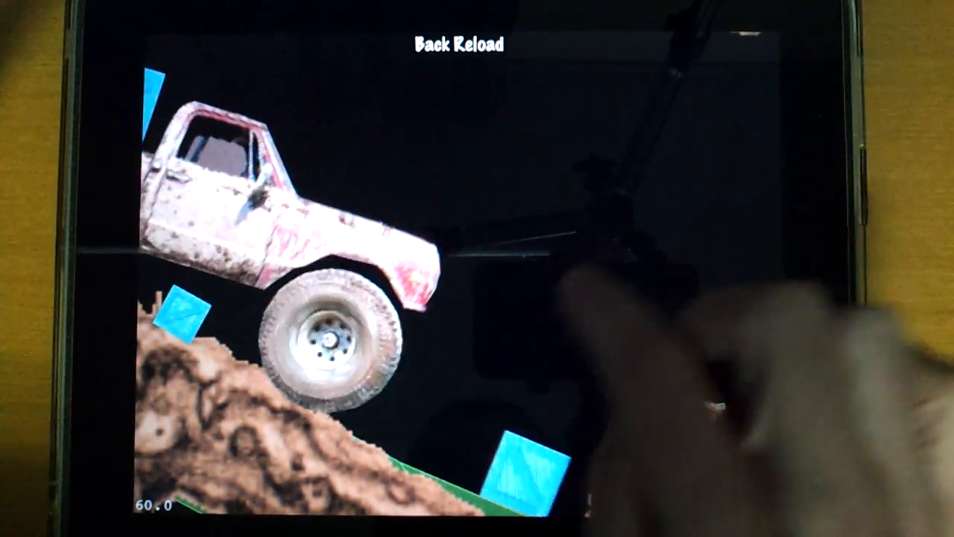
pyautogui.moveTo(358, 336); pyautogui.dragTo(373, 291)
pyautogui.scroll(-8, 567, 253)
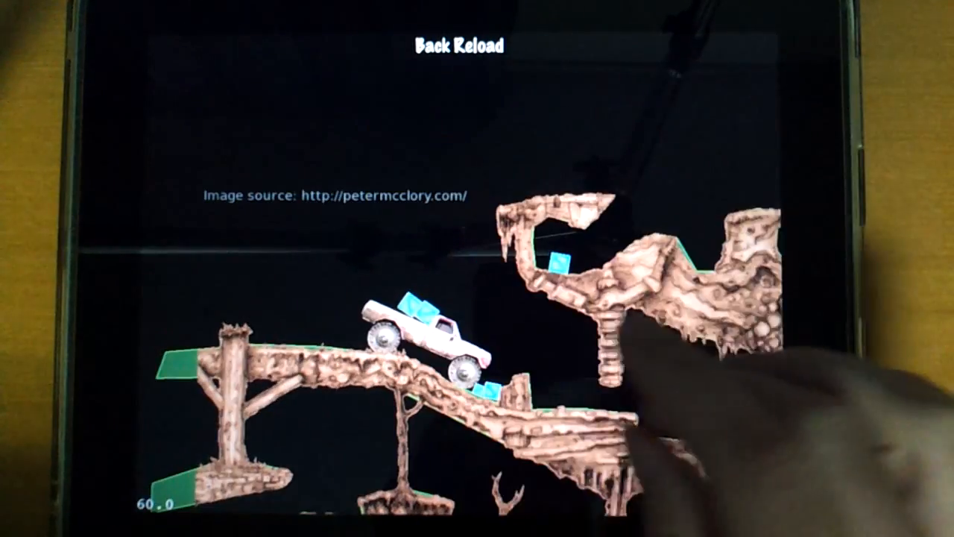
pyautogui.scroll(8, 537, 298)
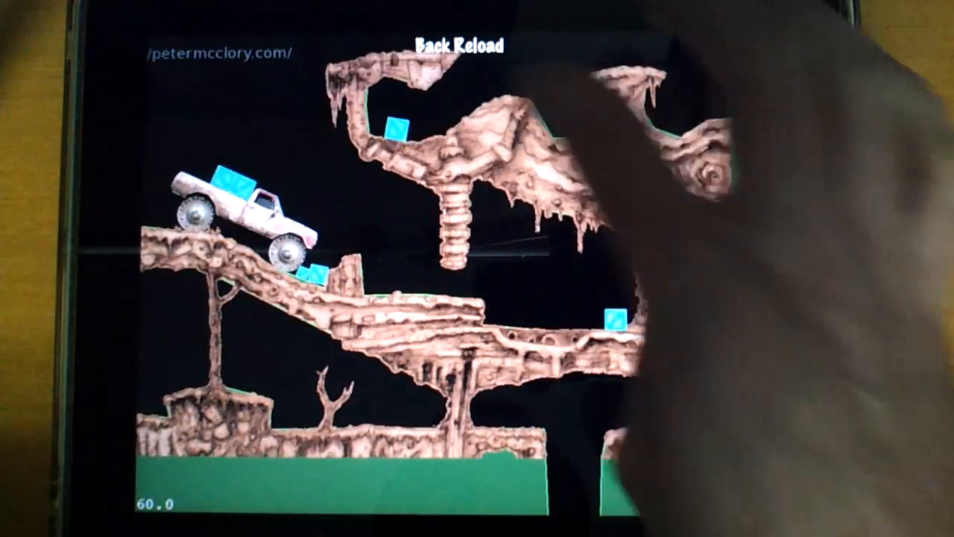
# Step: Switch to the Destroy bodies demo and frame the truck and its surrounding crates in a close view
pyautogui.click(433, 45)
pyautogui.click(458, 245)
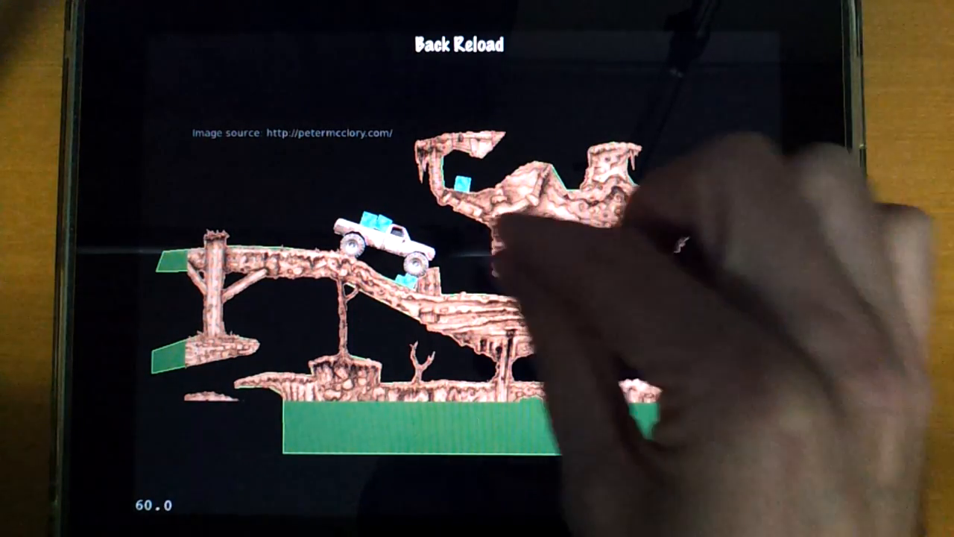
pyautogui.scroll(10, 461, 252)
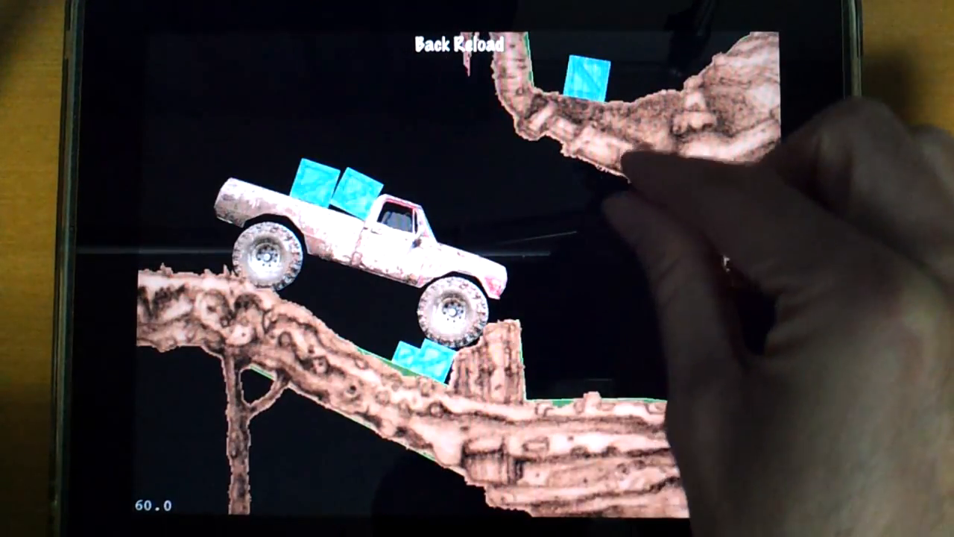
pyautogui.scroll(5, 447, 298)
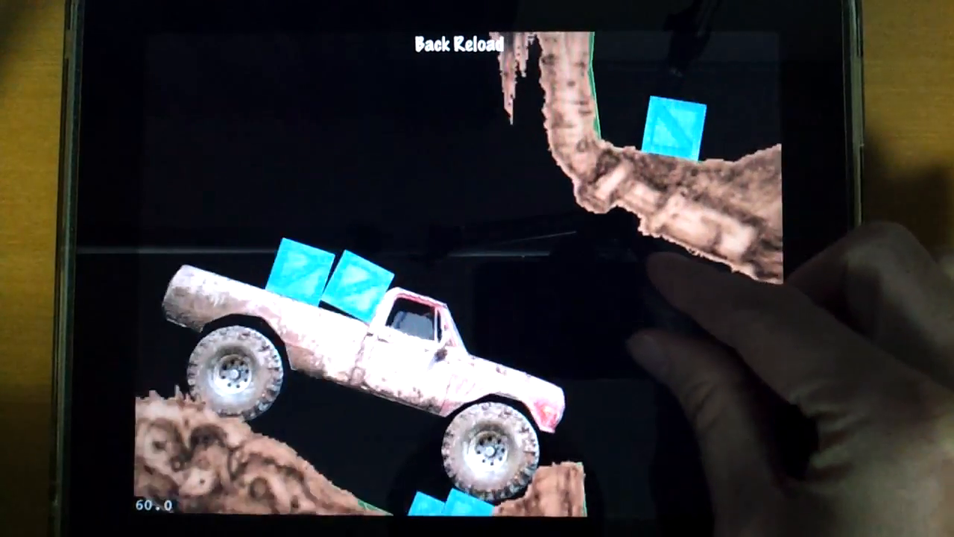
pyautogui.scroll(1, 458, 273)
pyautogui.scroll(-2, 459, 273)
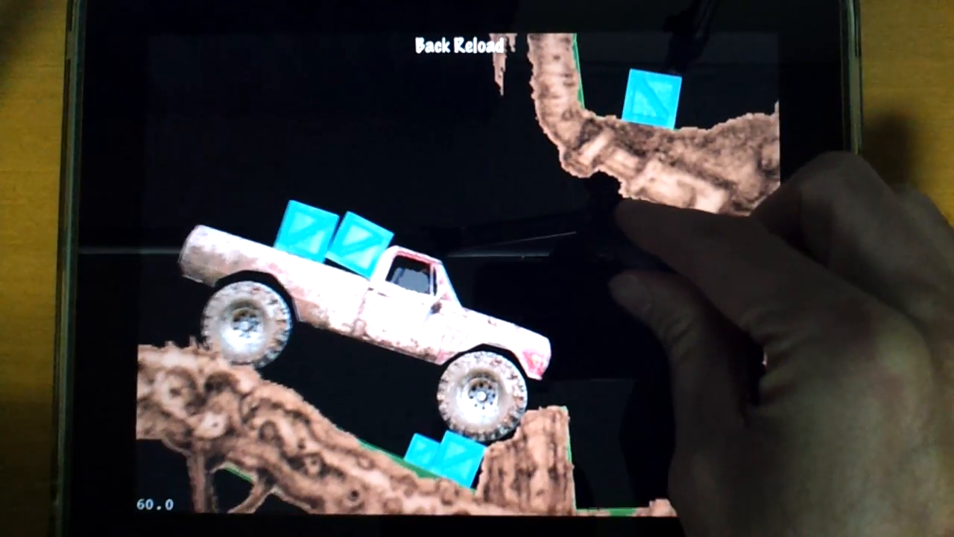
pyautogui.moveTo(621, 250); pyautogui.dragTo(615, 243)
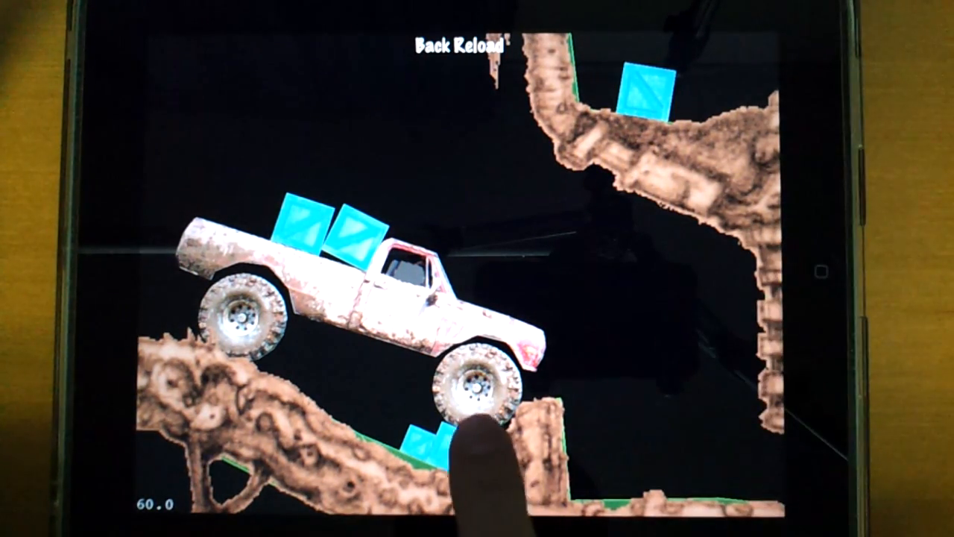
# Step: Destroy the truck's front wheel, one crate in its bed, its rear wheel and its chassis
pyautogui.click(464, 373)
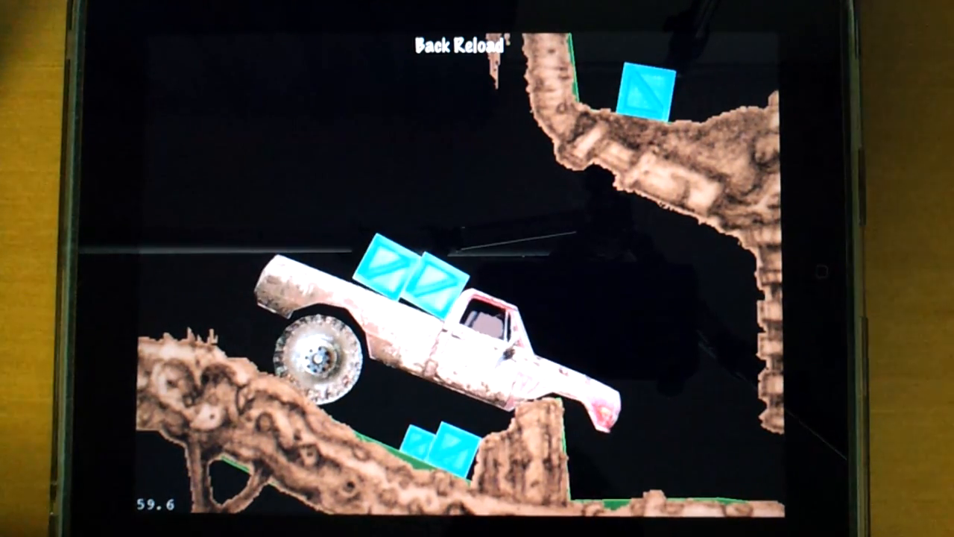
pyautogui.click(433, 282)
pyautogui.click(320, 357)
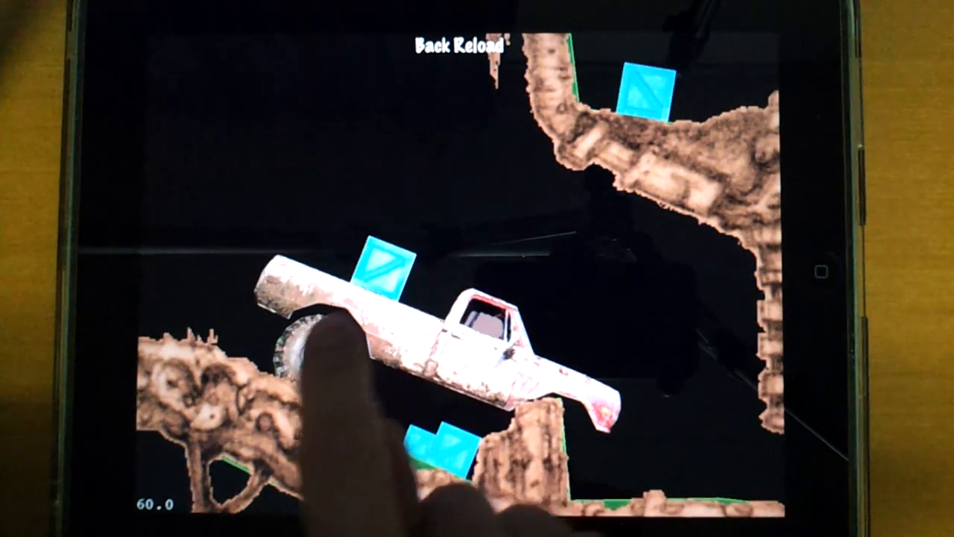
pyautogui.click(578, 382)
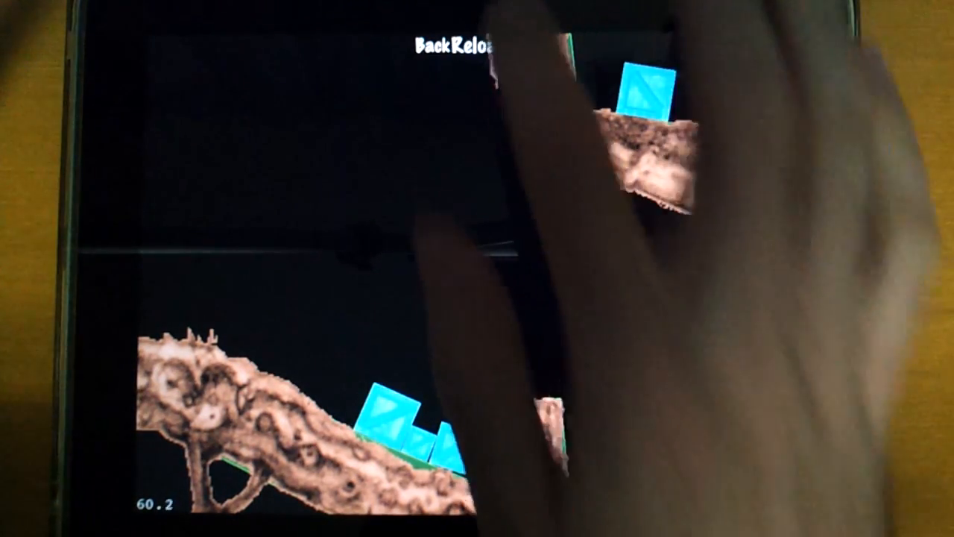
# Step: Reload the destroy-bodies scene and destroy the truck as it moves along the slope
pyautogui.click(481, 46)
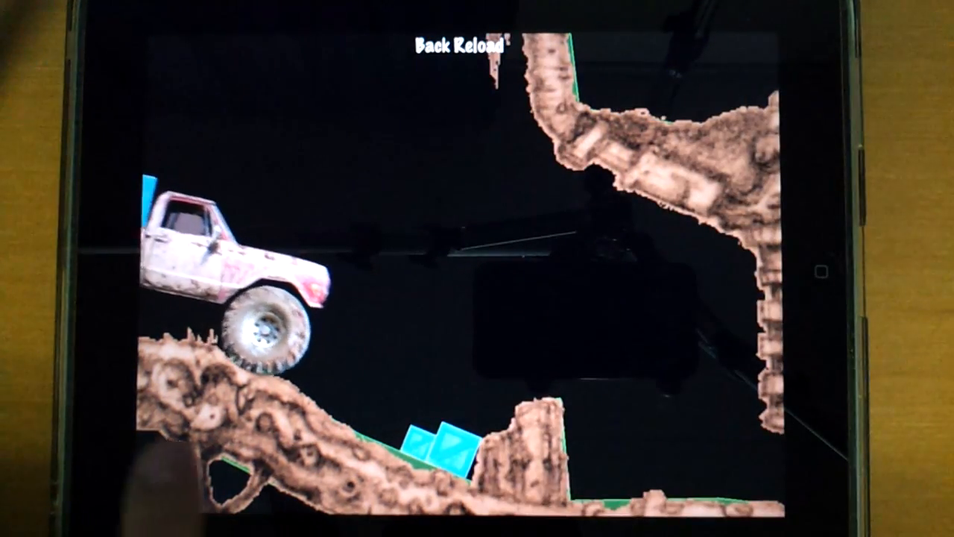
pyautogui.click(341, 285)
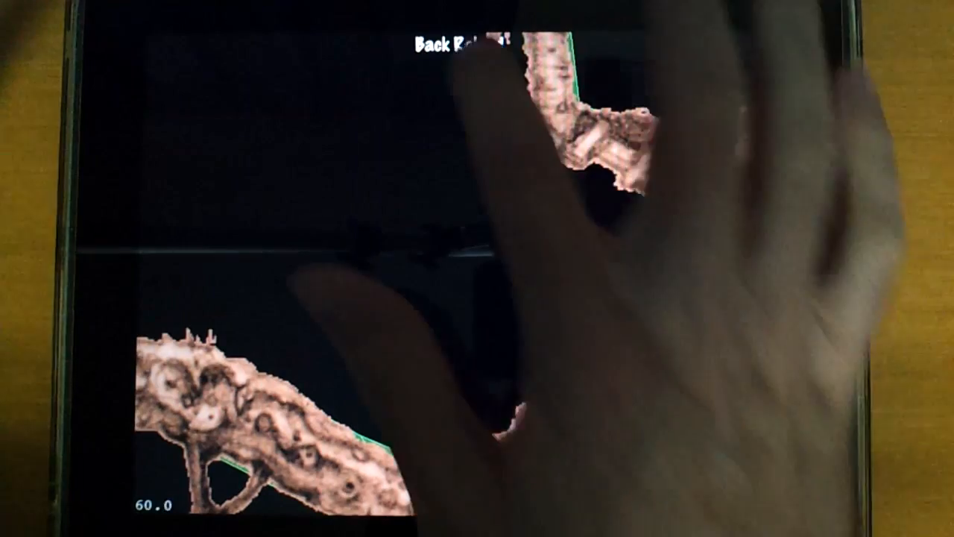
# Step: Leave the Destroy bodies scene and open the Pinball demo, reopening it with the device in portrait orientation
pyautogui.click(462, 46)
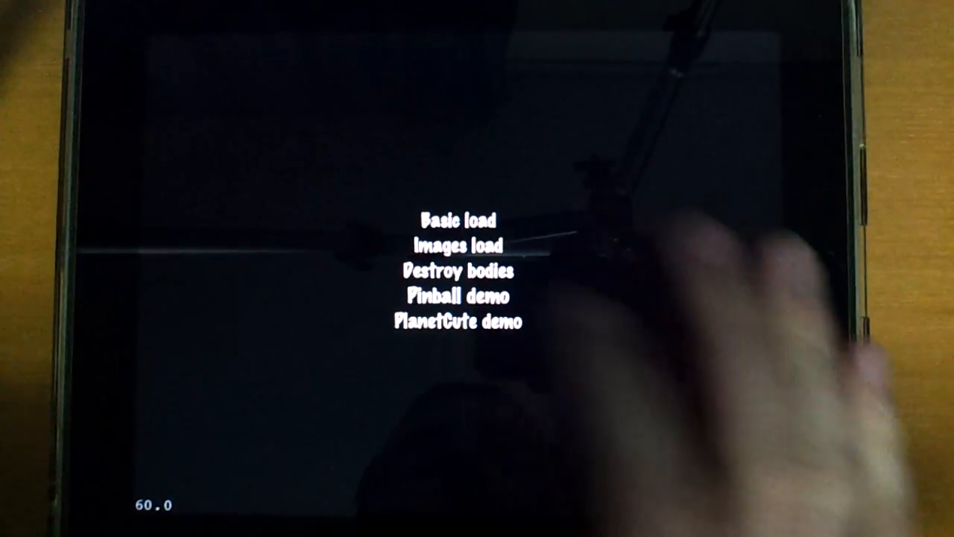
pyautogui.click(458, 296)
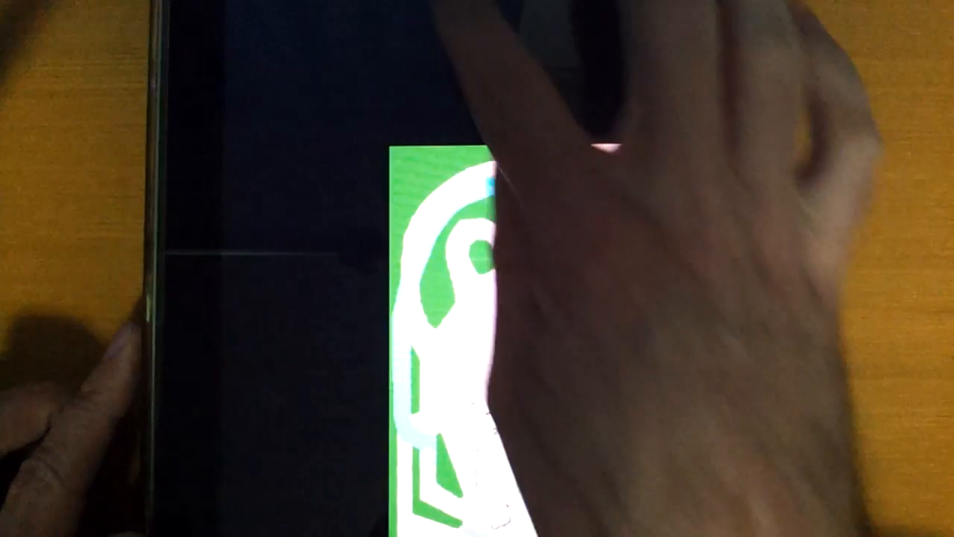
pyautogui.click(459, 11)
pyautogui.click(461, 305)
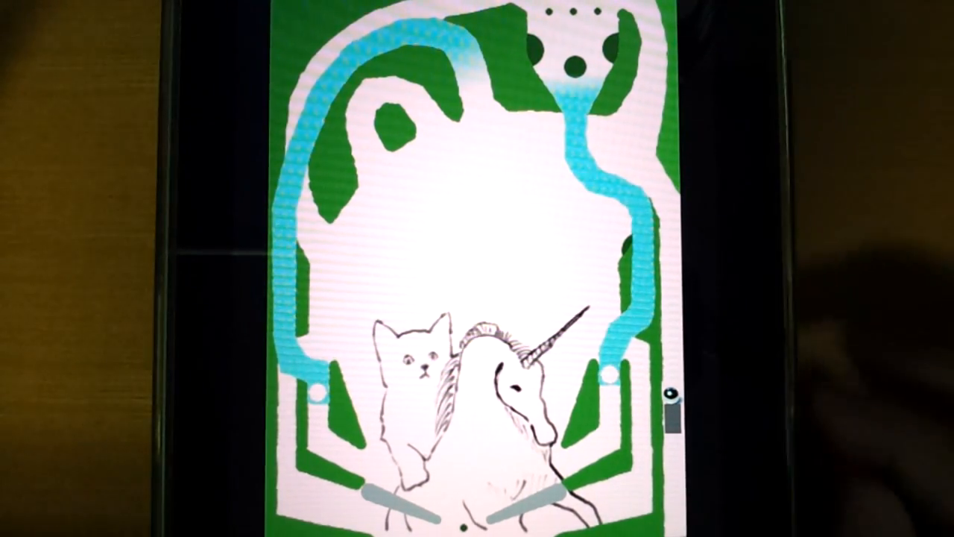
# Step: Launch the pinball repeatedly from its lane with the grey plunger and play it around the table
pyautogui.moveTo(672, 414); pyautogui.dragTo(674, 507)
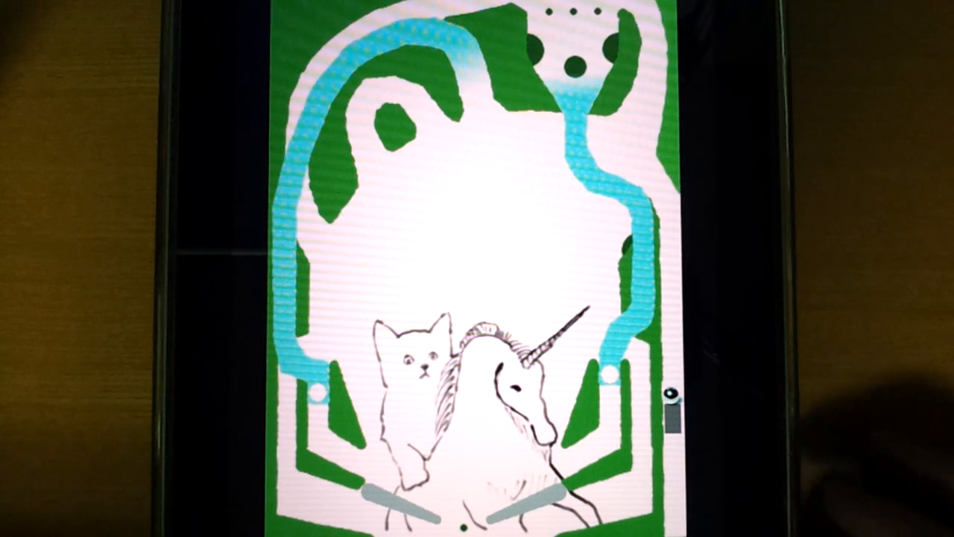
pyautogui.moveTo(673, 419); pyautogui.dragTo(674, 507)
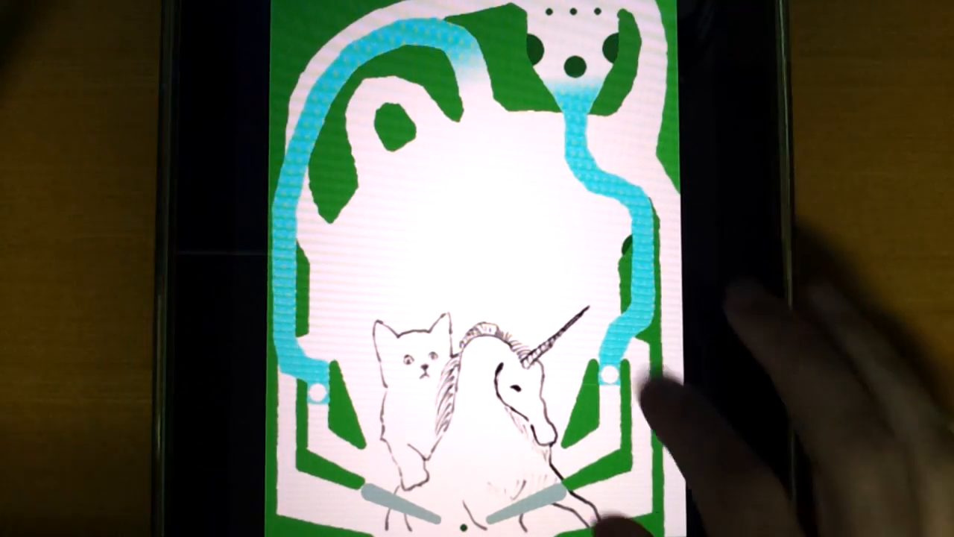
pyautogui.click(673, 418)
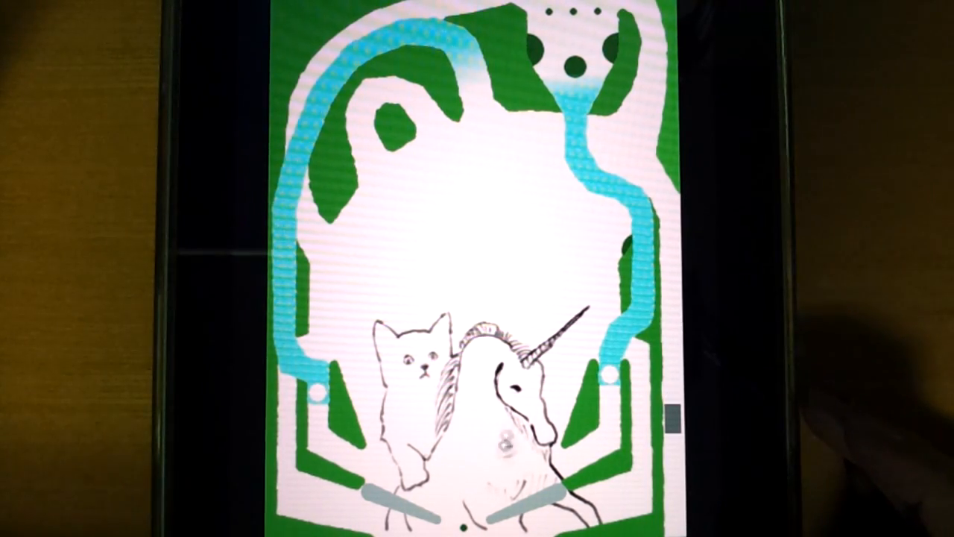
pyautogui.click(673, 417)
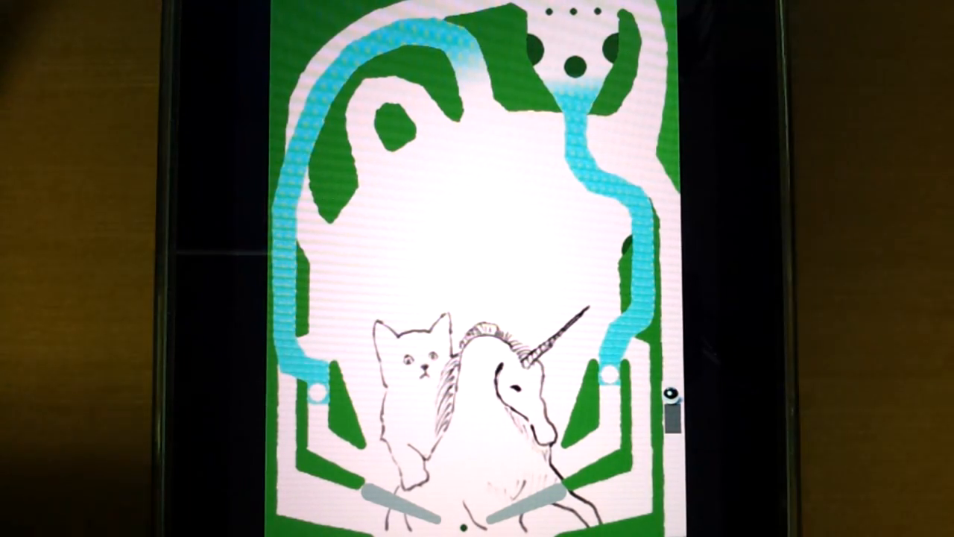
pyautogui.click(673, 417)
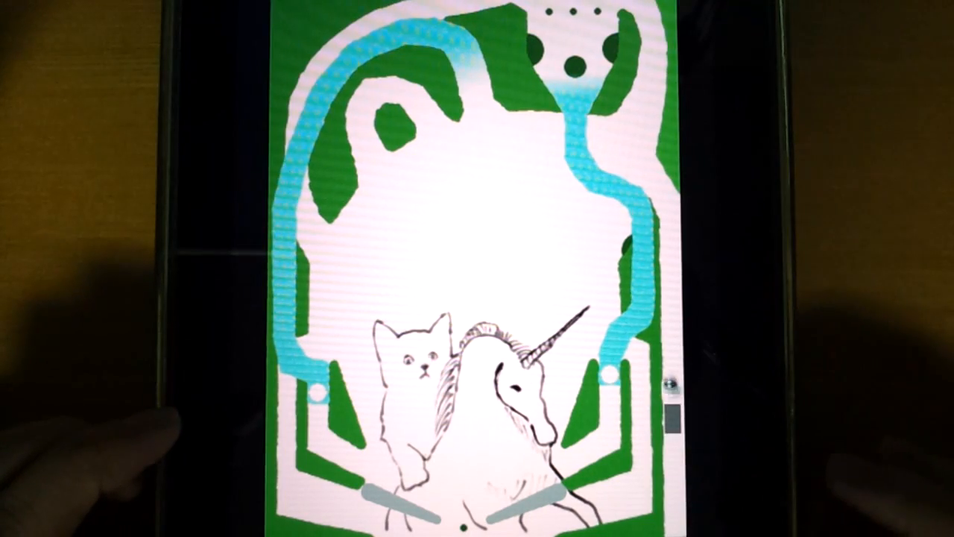
pyautogui.click(673, 417)
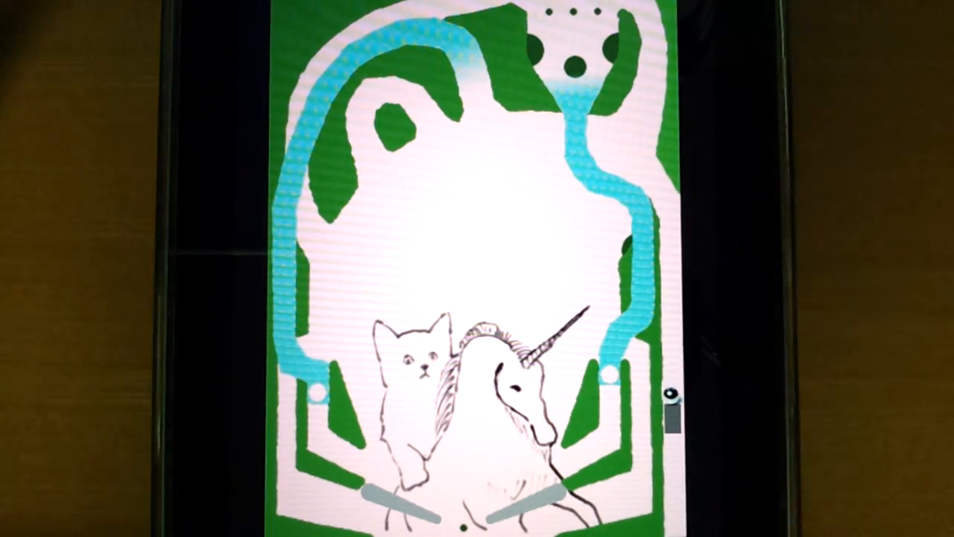
# Step: View the pinball table at different scales, including the plunger lane up close and the whole table
pyautogui.moveTo(585, 296); pyautogui.dragTo(556, 287)
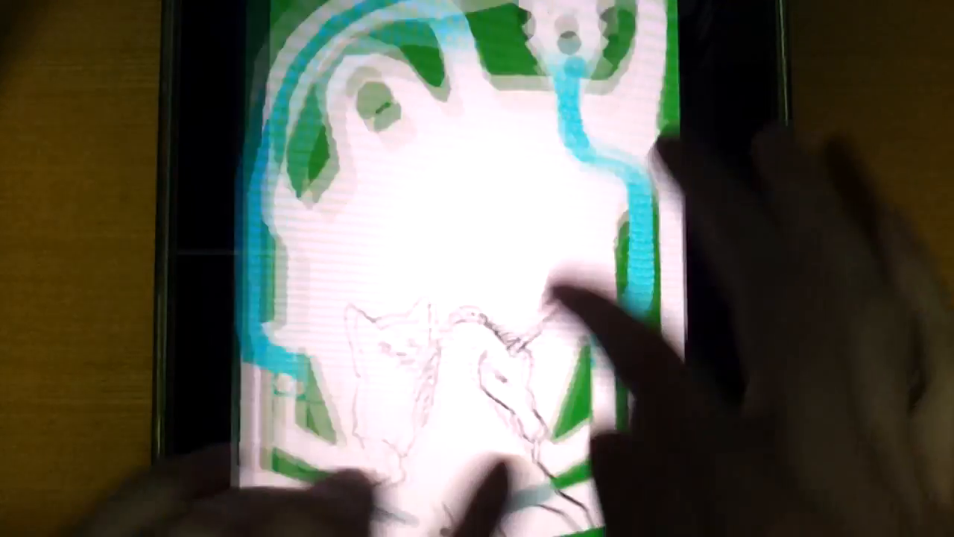
pyautogui.scroll(5, 527, 378)
pyautogui.scroll(-8, 515, 332)
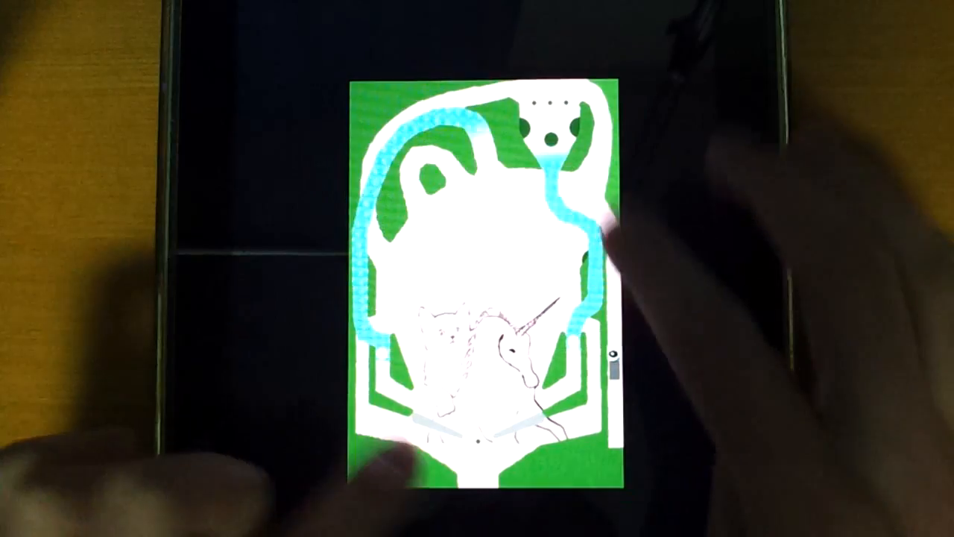
pyautogui.scroll(-5, 528, 320)
pyautogui.scroll(10, 539, 316)
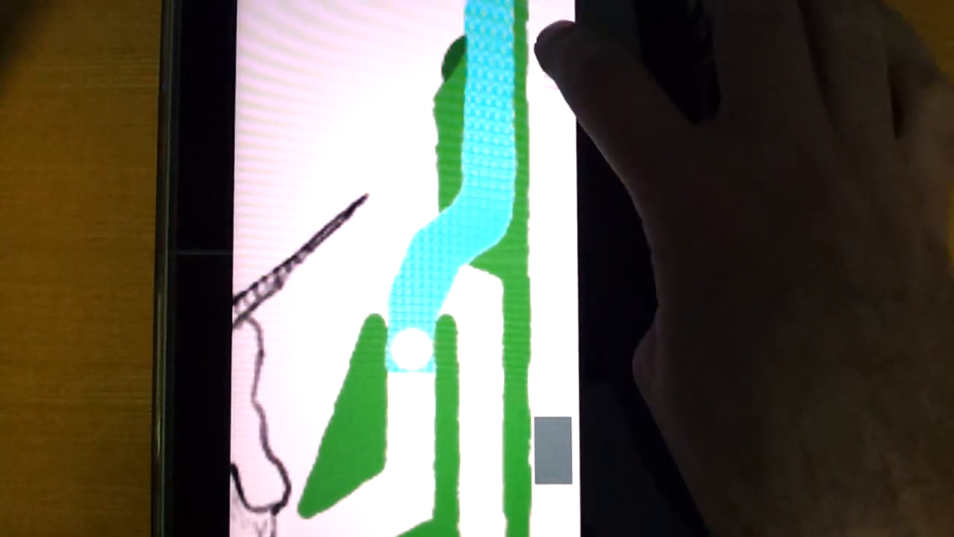
pyautogui.scroll(-5, 555, 350)
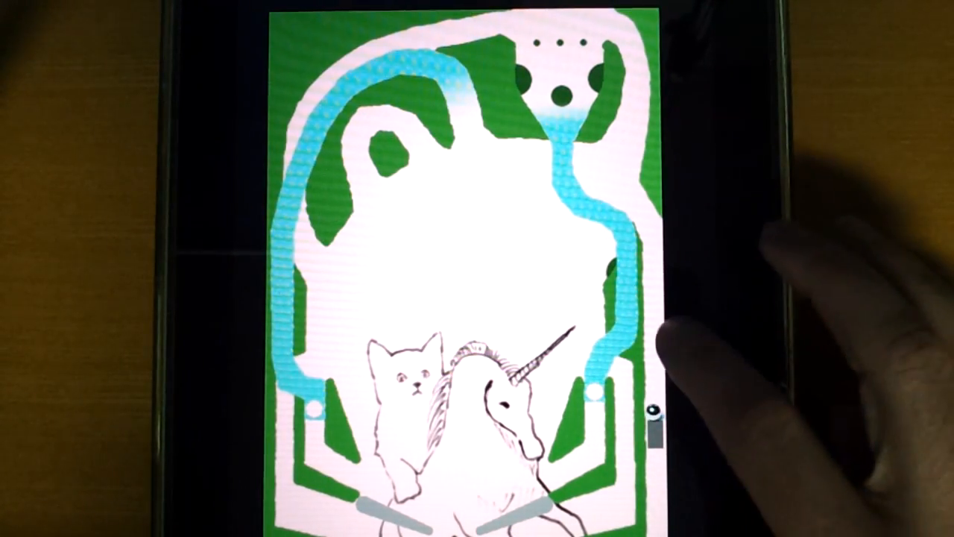
# Step: Try moving the ball from the launch lane up across the table and along the blue ramps, and launch it with the plunger
pyautogui.moveTo(657, 408); pyautogui.dragTo(564, 18)
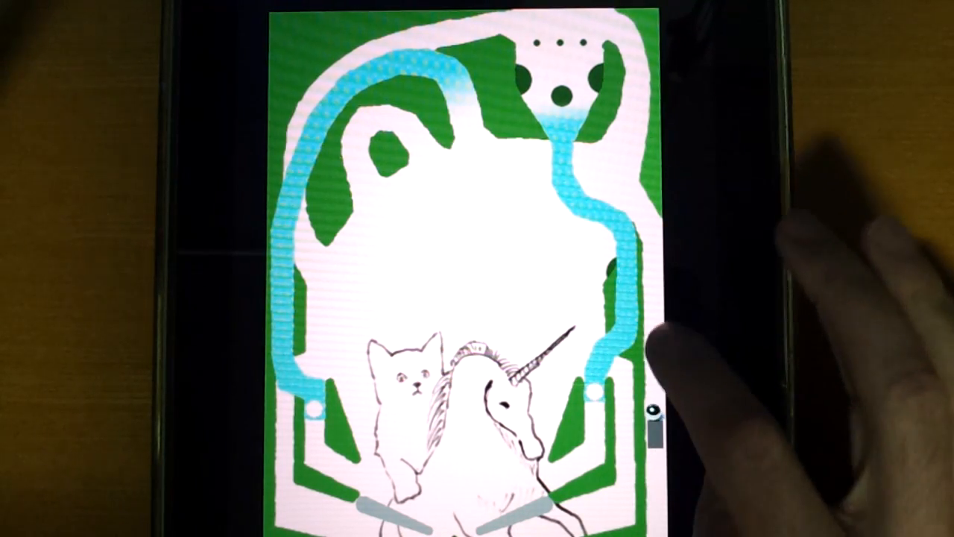
pyautogui.moveTo(652, 410); pyautogui.dragTo(598, 178)
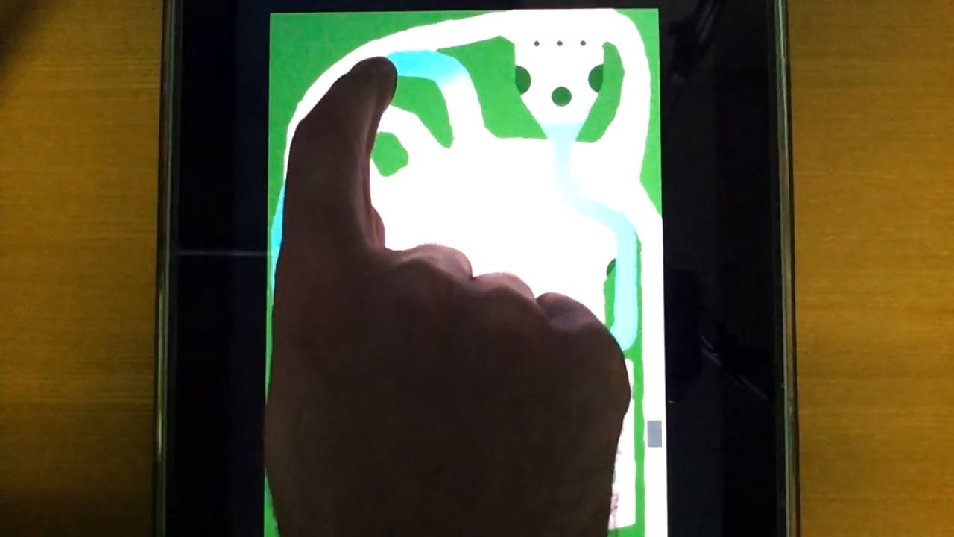
pyautogui.moveTo(384, 66)
pyautogui.mouseDown()
pyautogui.moveTo(345, 88)
pyautogui.moveTo(290, 219)
pyautogui.moveTo(321, 128)
pyautogui.moveTo(351, 85)
pyautogui.moveTo(421, 67)
pyautogui.moveTo(463, 82)
pyautogui.moveTo(511, 276)
pyautogui.moveTo(600, 202)
pyautogui.moveTo(626, 136)
pyautogui.mouseUp()
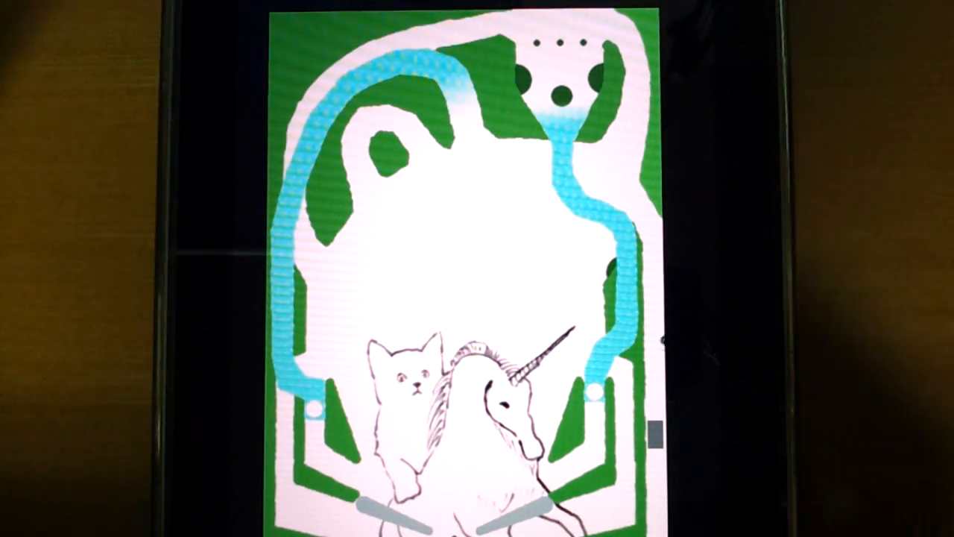
pyautogui.moveTo(655, 434); pyautogui.dragTo(656, 485)
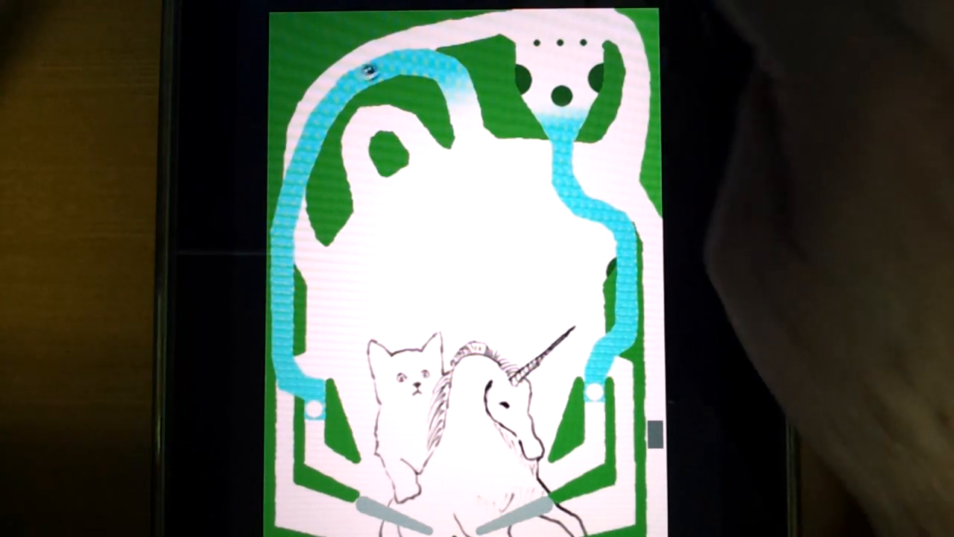
# Step: Switch to the PlanetCute demo and make the character move both ways and jump on the grassy ledge
pyautogui.click(498, 3)
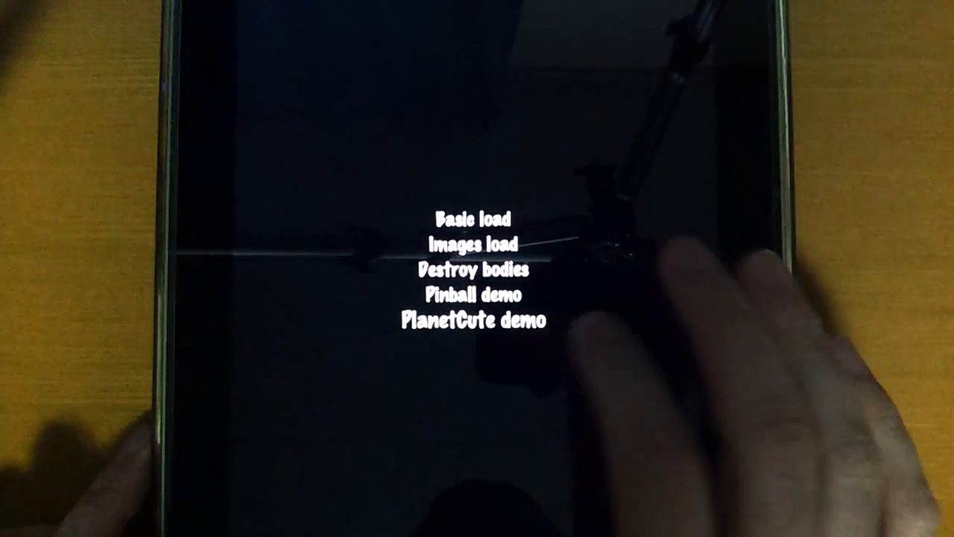
pyautogui.click(474, 319)
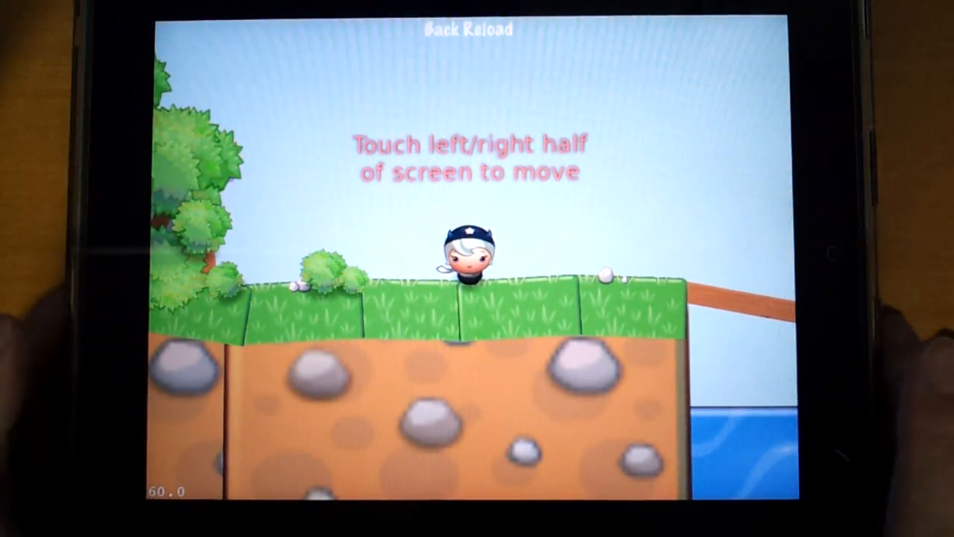
pyautogui.click(735, 380)
pyautogui.click(261, 388)
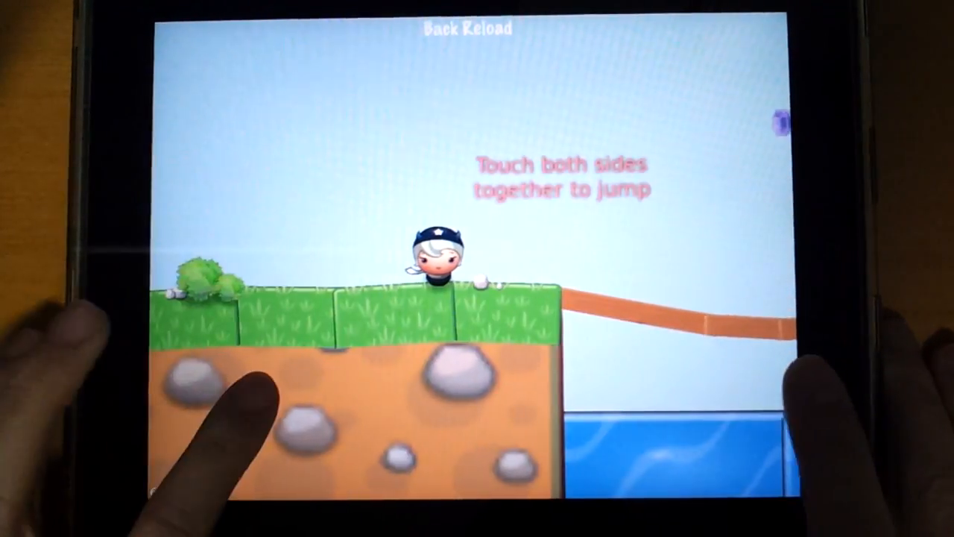
pyautogui.click(727, 377)
pyautogui.click(261, 391)
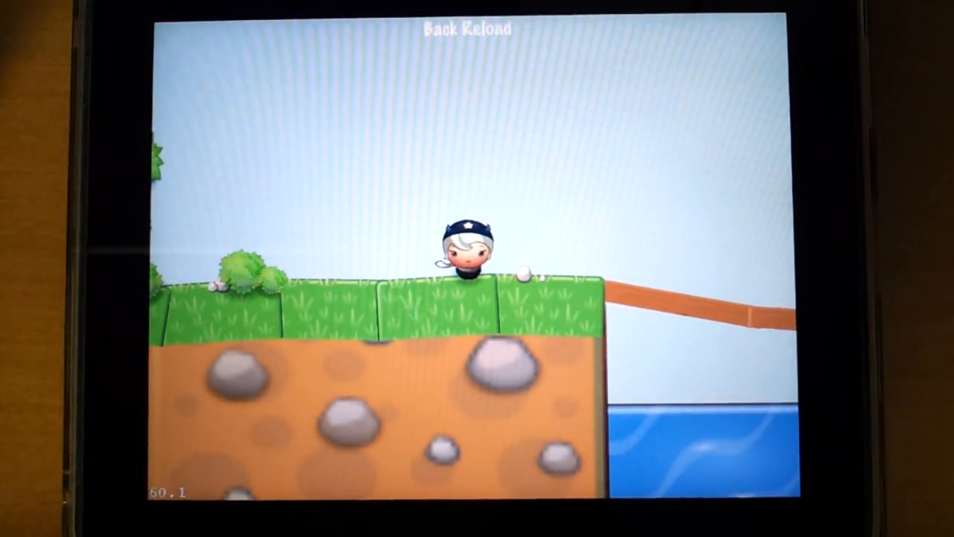
# Step: Move the character on through the level to the stone area with the hanging wooden platform, and return to the demo list
pyautogui.click(265, 416)
pyautogui.click(697, 418)
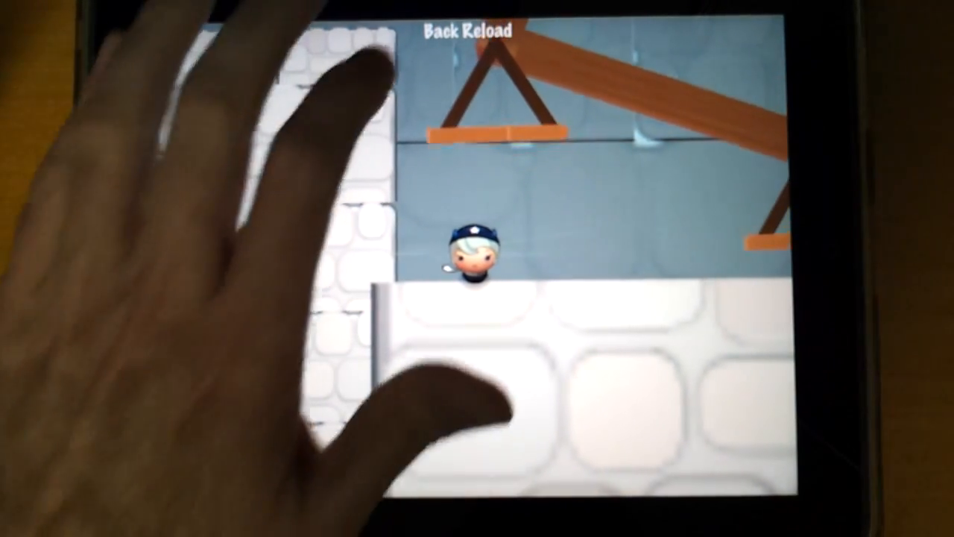
pyautogui.click(441, 30)
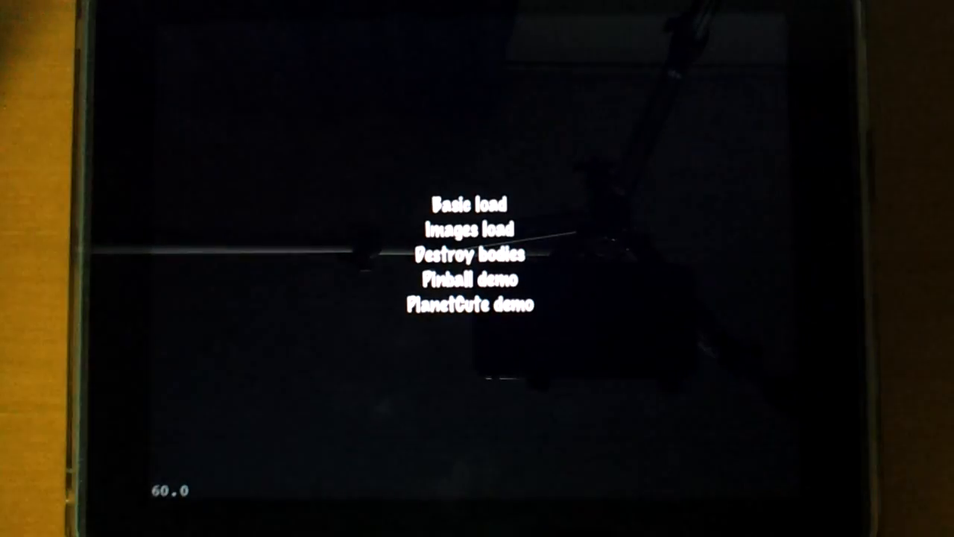